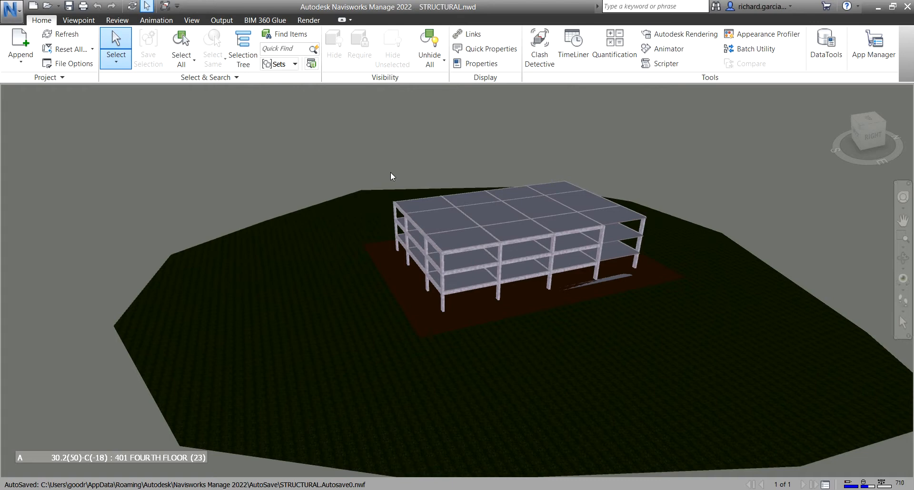
Step: Open the TimeLiner for the structural model
click(572, 49)
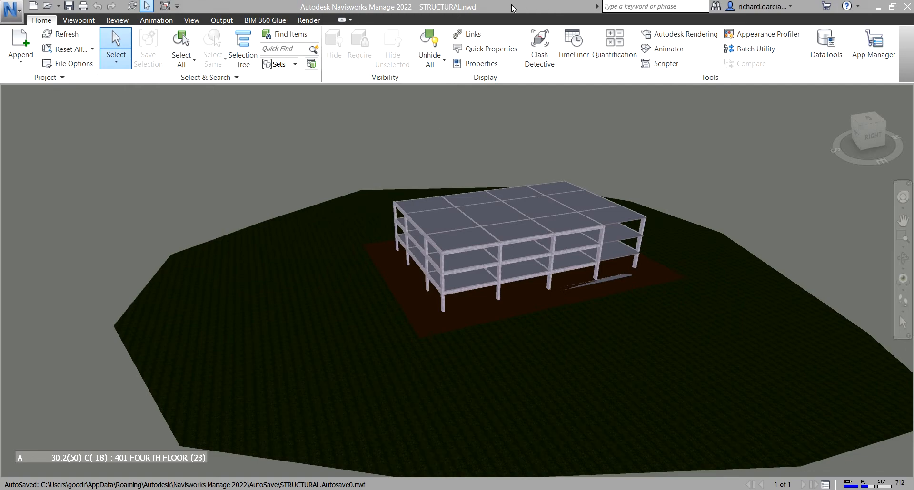
key(ctrl)
shift+middle_drag(463, 302, 507, 301)
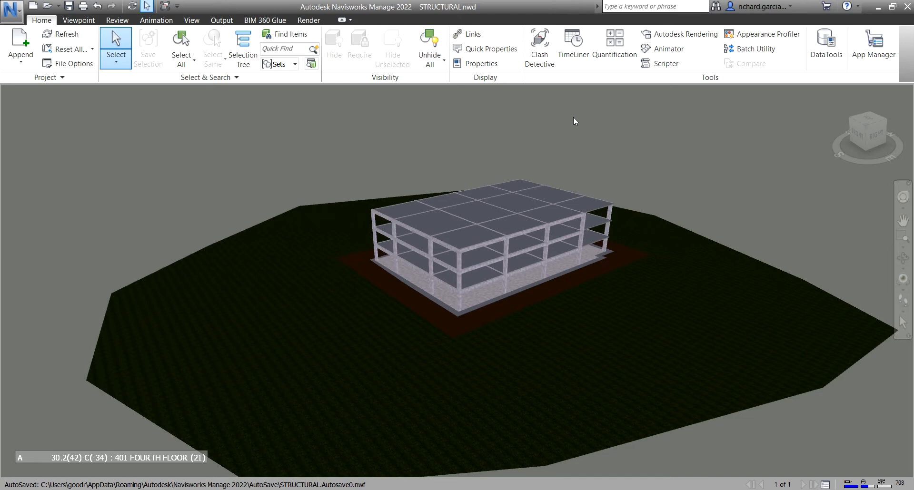
click(469, 13)
click(574, 54)
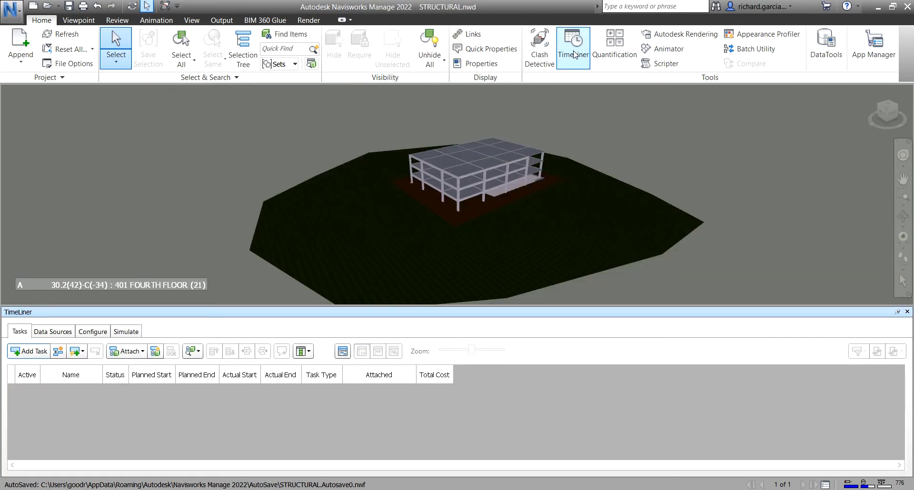
Step: Examine the TimeLiner's task, data source, configuration and simulation views, including the schedule formats available as data sources
click(21, 332)
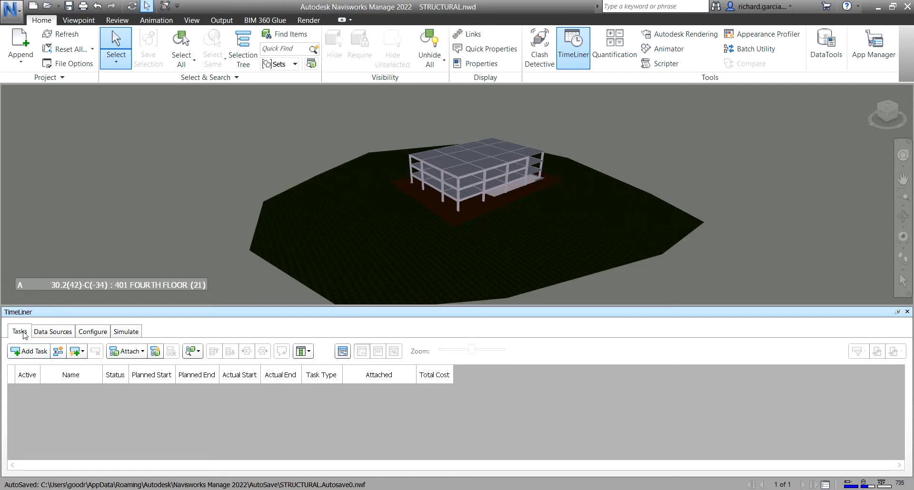
click(54, 332)
click(55, 332)
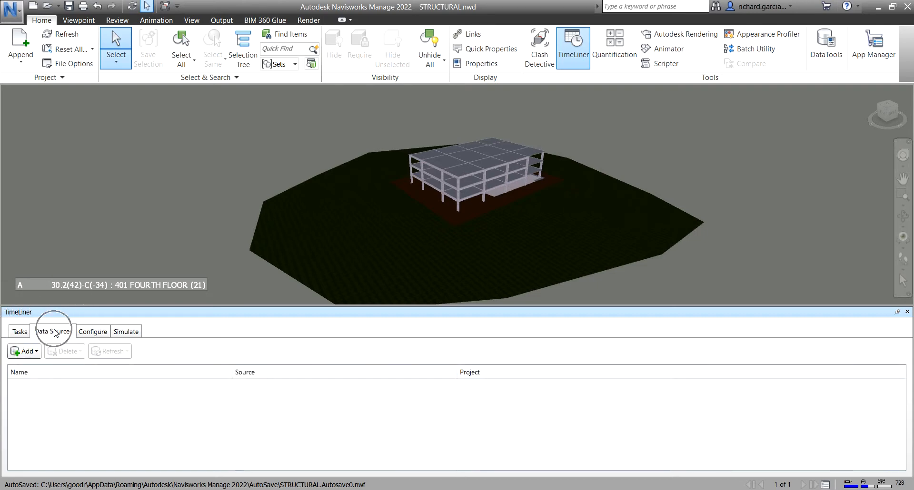
click(93, 332)
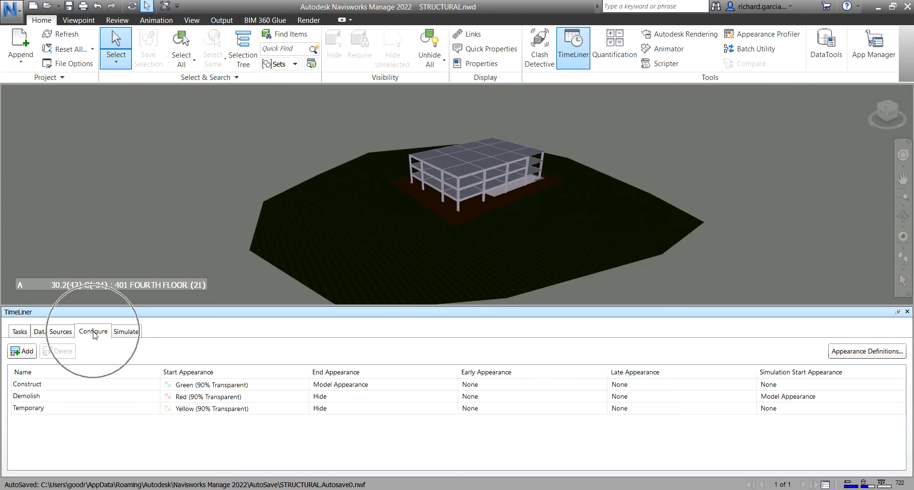
click(132, 334)
click(57, 331)
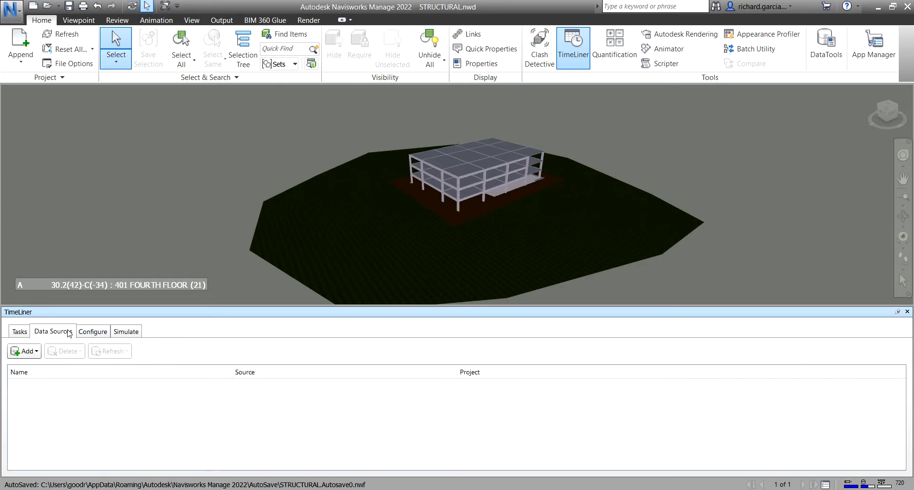
click(37, 352)
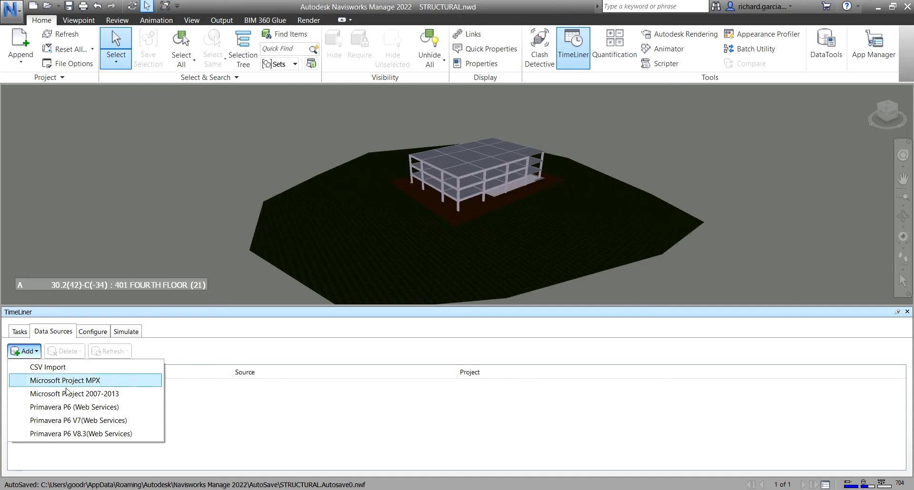
click(89, 315)
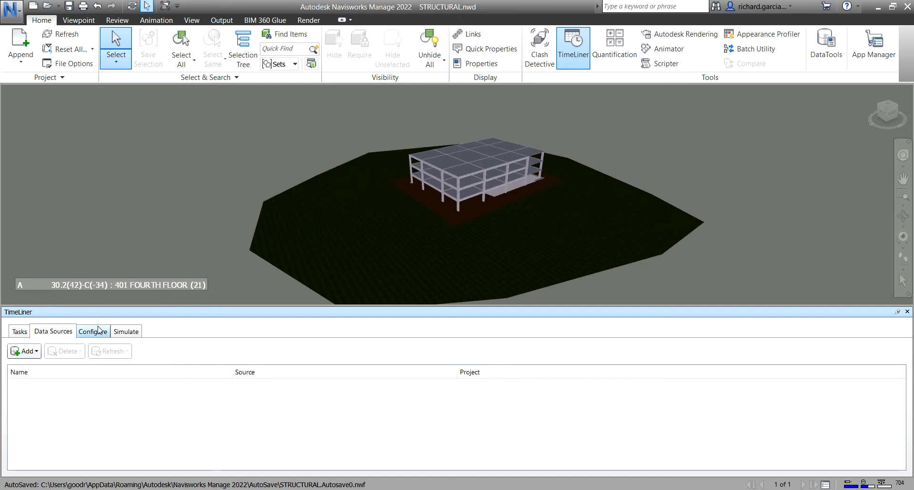
Step: Add a new appearance definition named Existing to the TimeLiner configuration
click(97, 333)
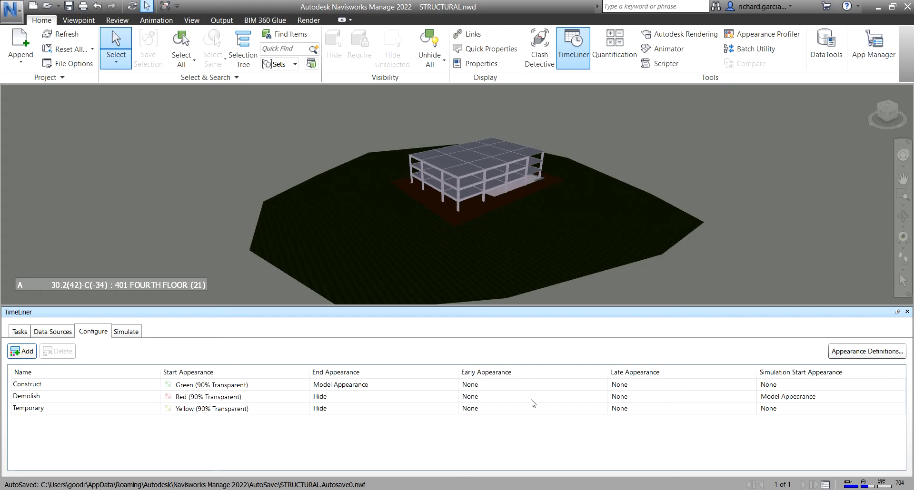
click(853, 355)
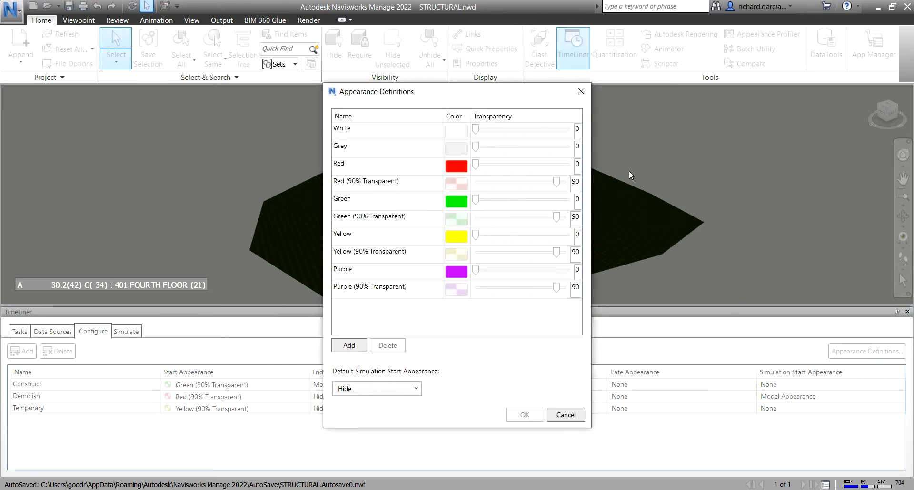
click(351, 347)
click(379, 307)
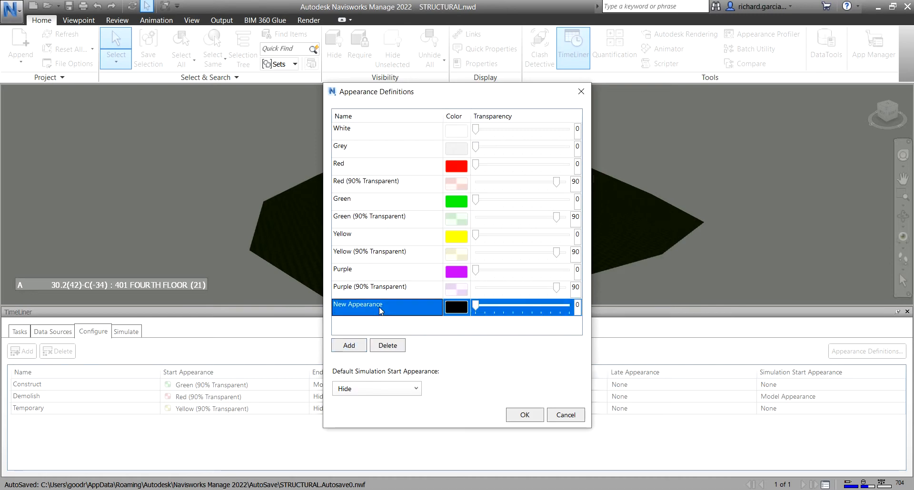
click(379, 307)
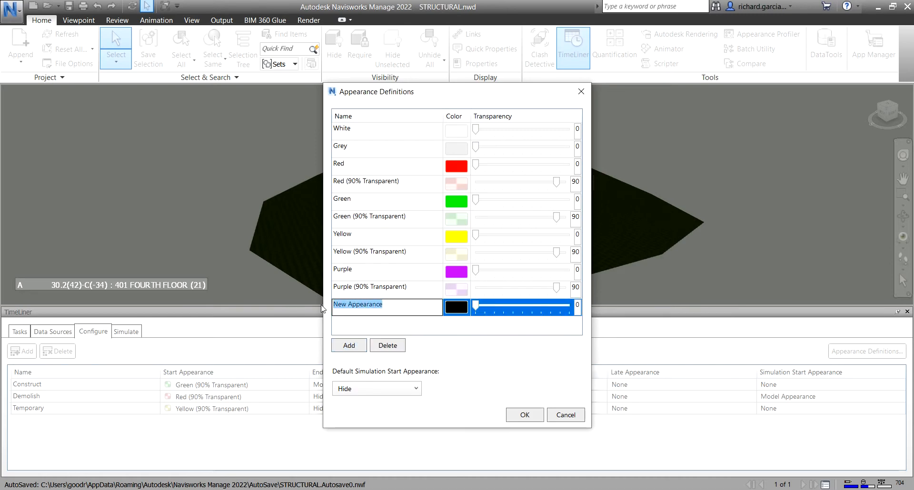
text(Existing)
key(Return)
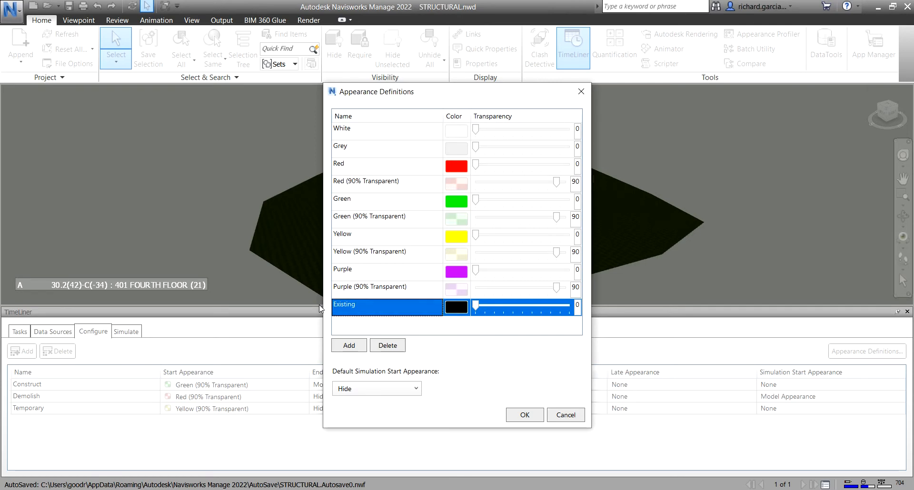
Step: Set the Existing appearance's color to medium grey and its transparency to 50
click(457, 310)
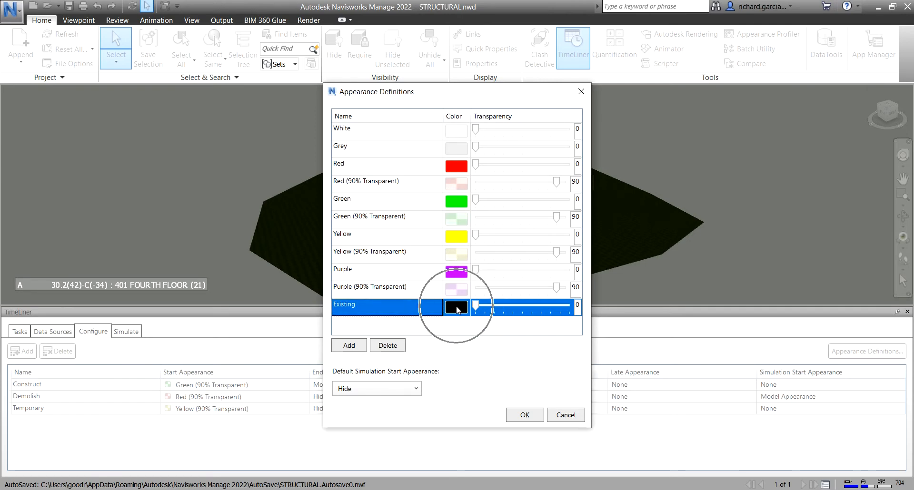
click(457, 310)
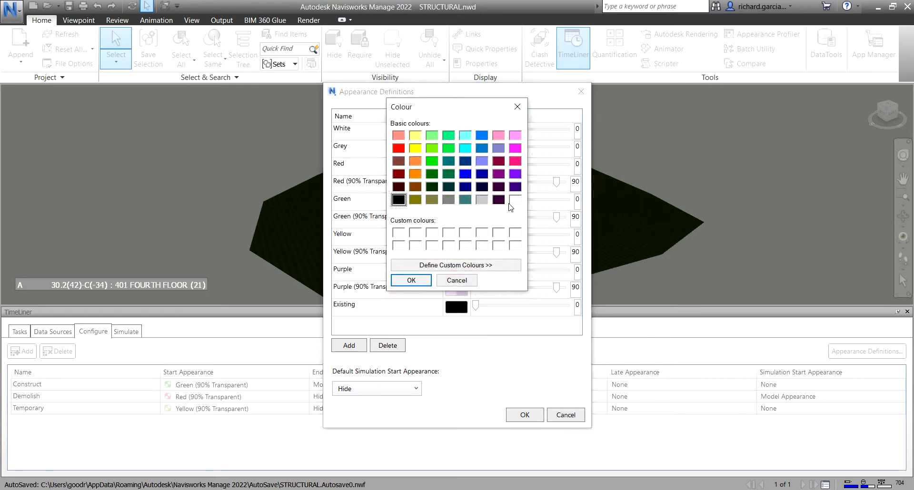
click(448, 200)
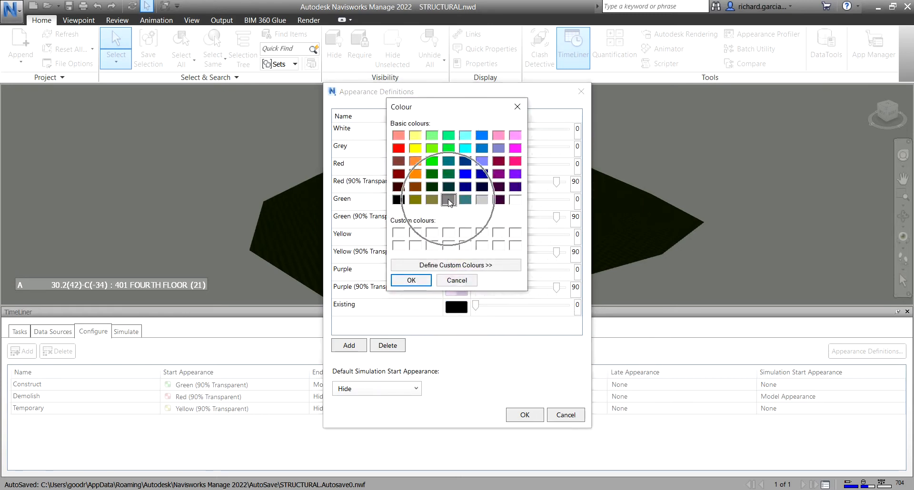
click(411, 280)
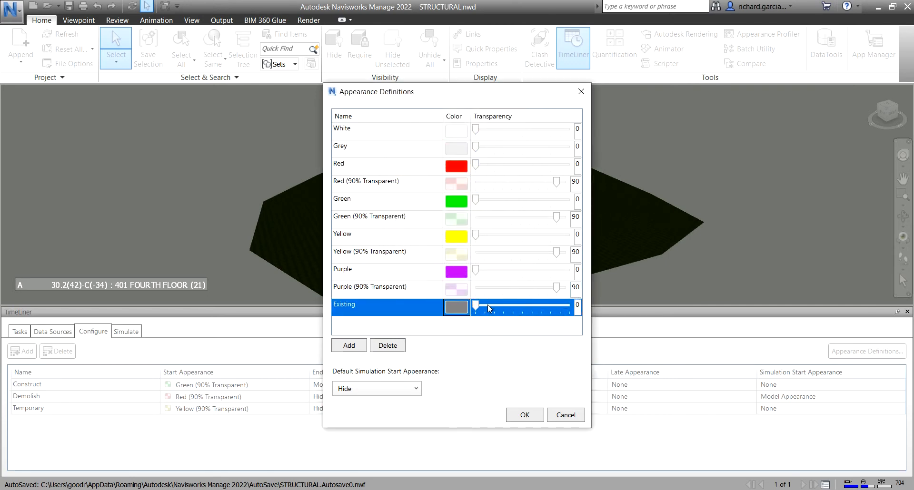
drag(476, 305, 522, 307)
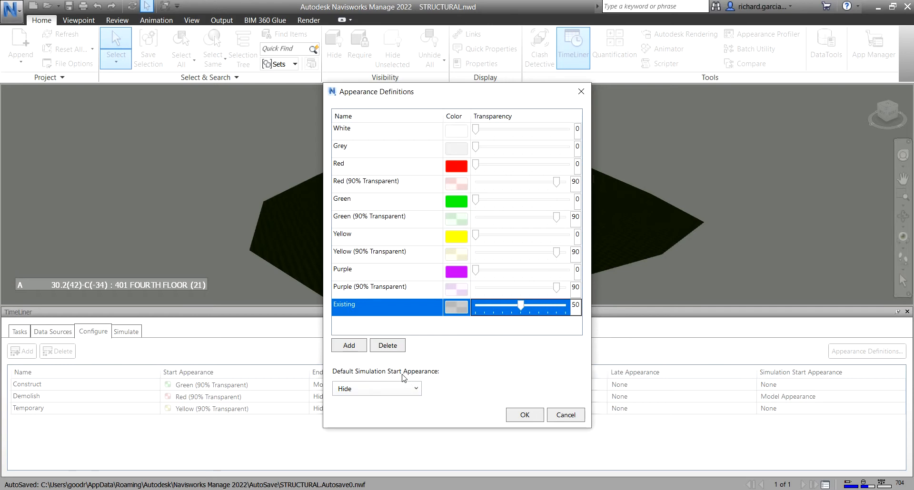
Step: Choose Hide as the default simulation start appearance and save the appearance definitions
click(412, 390)
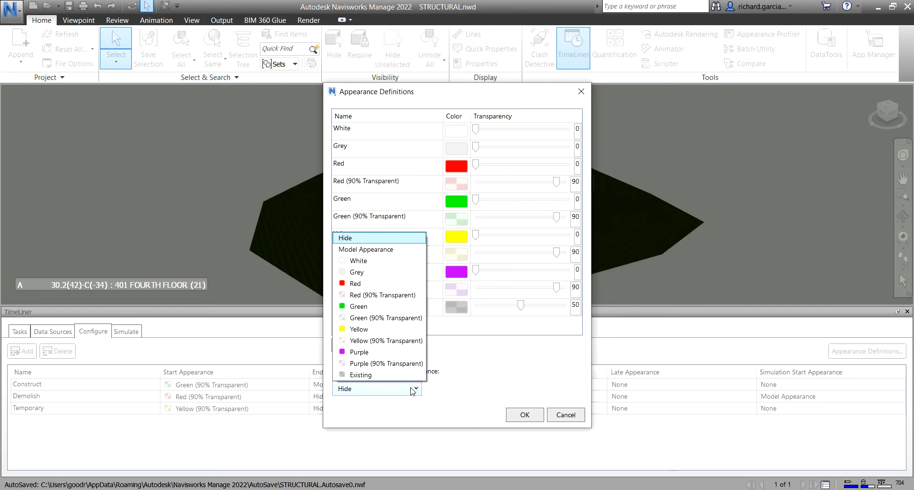
click(366, 239)
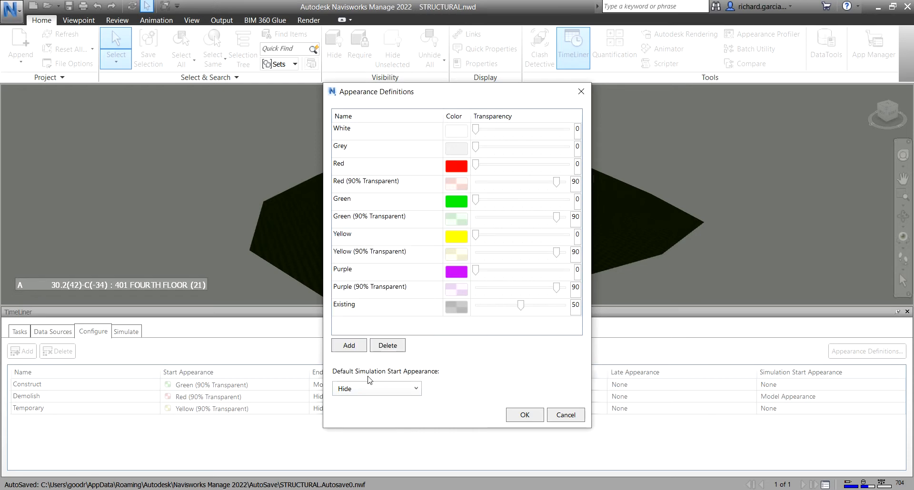
key(ctrl)
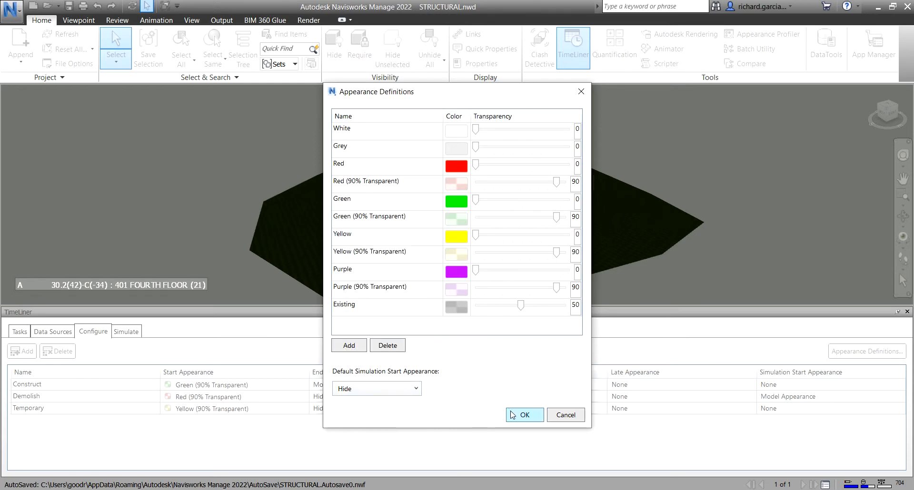
key(ctrl)
click(523, 416)
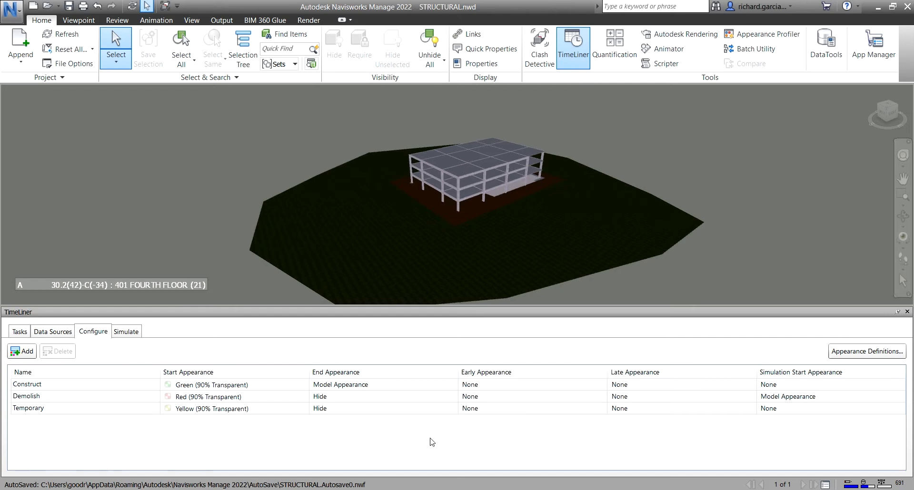
Step: Add a new task type configuration and name it Existing
key(ctrl)
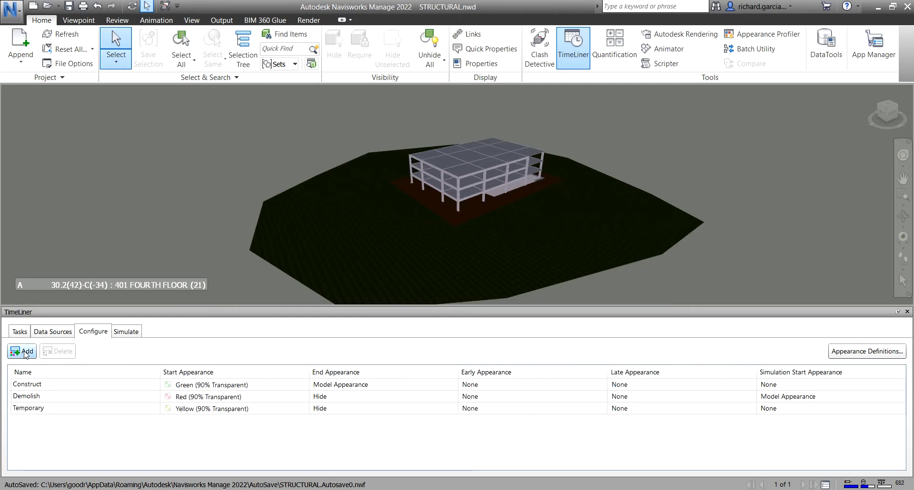
key(ctrl)
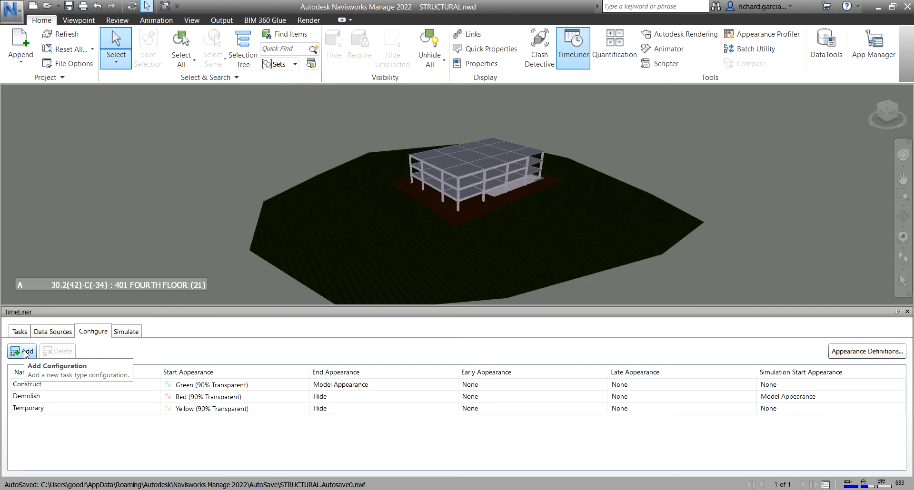
click(26, 352)
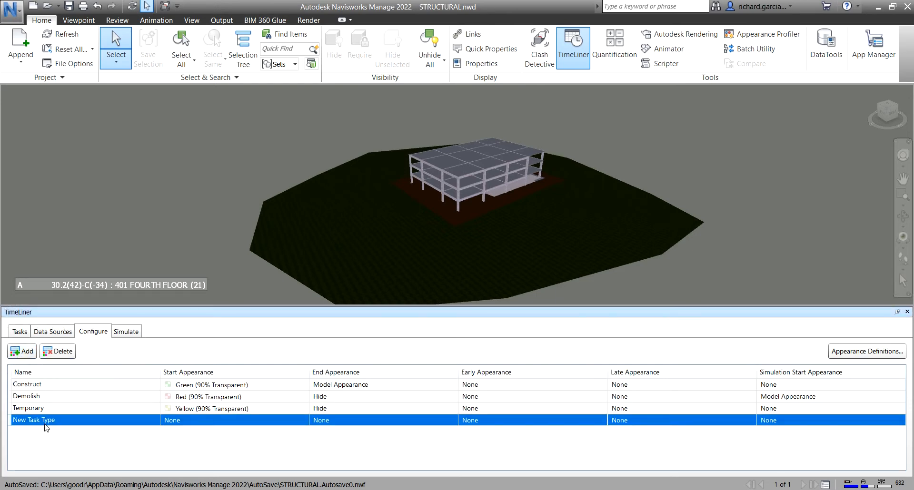
key(ctrl)
click(60, 420)
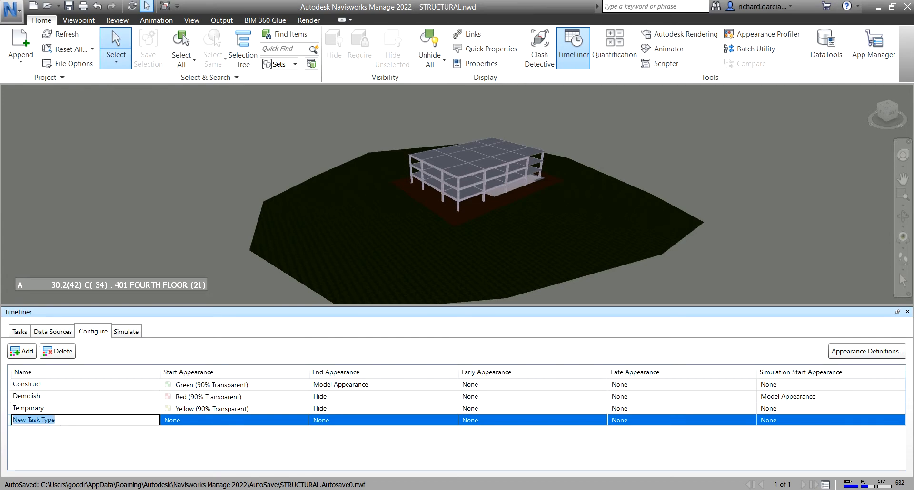
text(Existing)
key(Return)
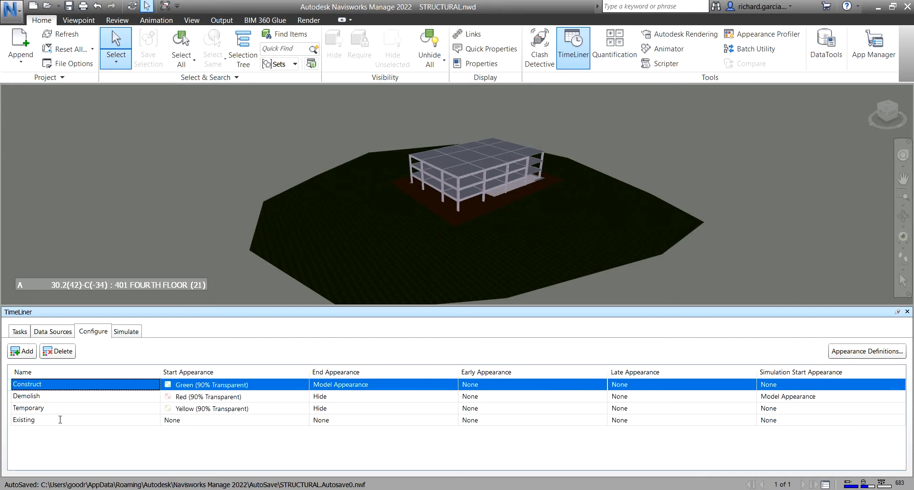
Step: Set the Existing task type's start appearance to Hide and its end appearance to Model Appearance
click(241, 421)
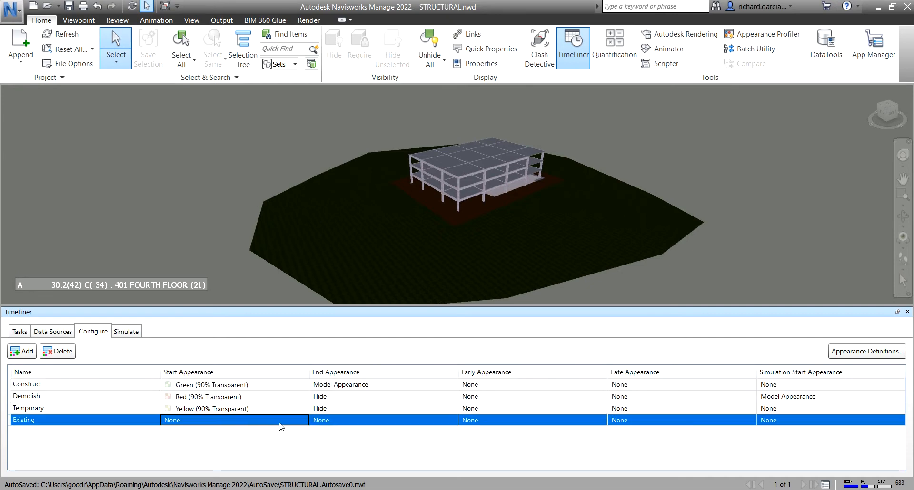
click(300, 422)
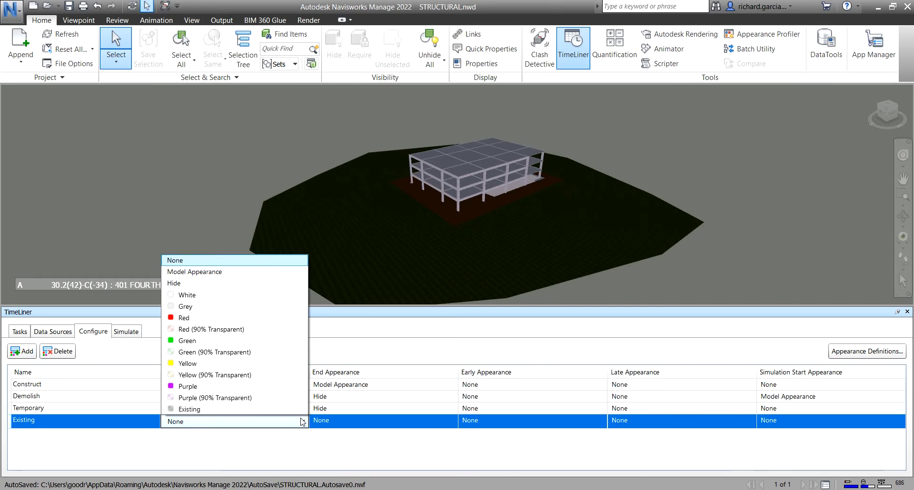
click(205, 284)
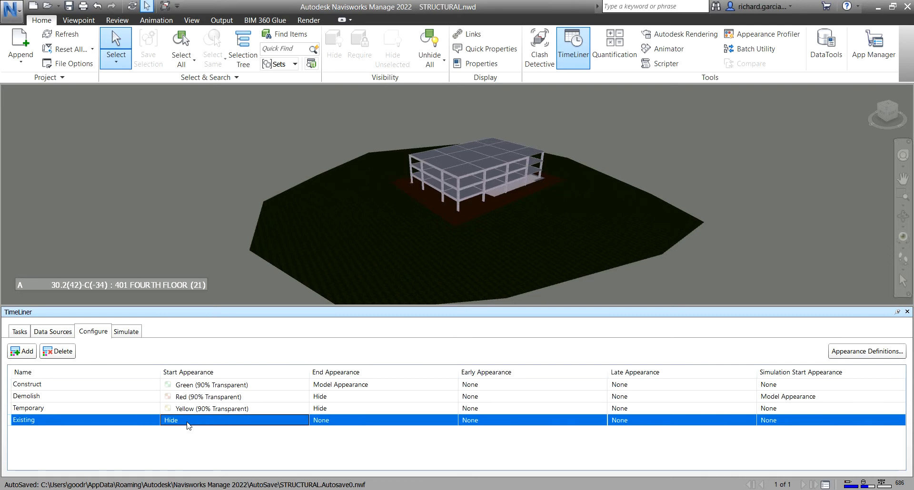
click(339, 374)
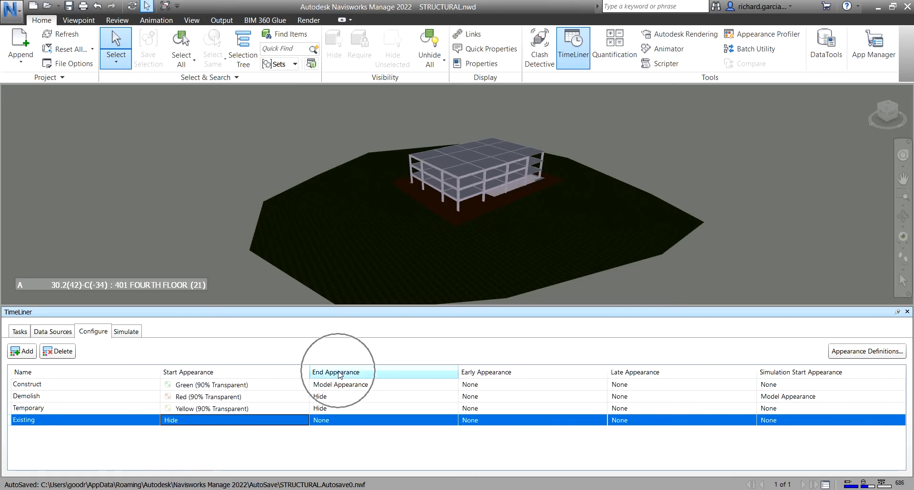
click(432, 422)
click(448, 422)
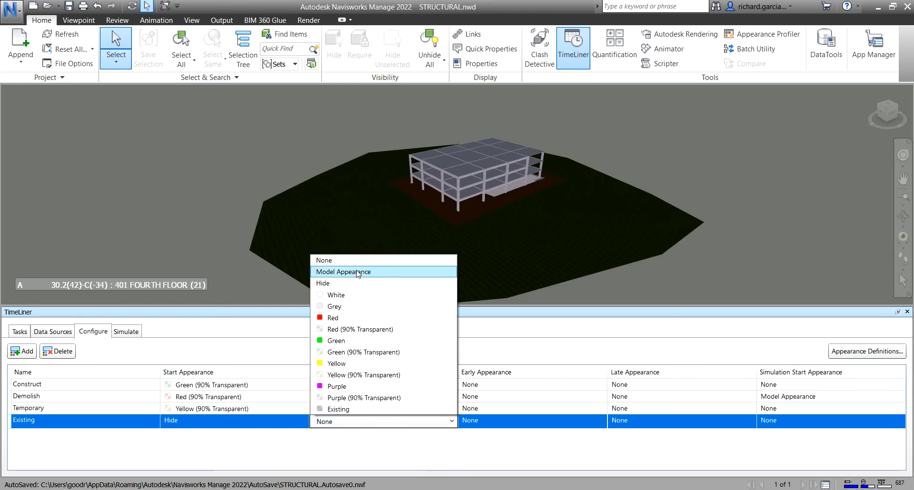
click(357, 272)
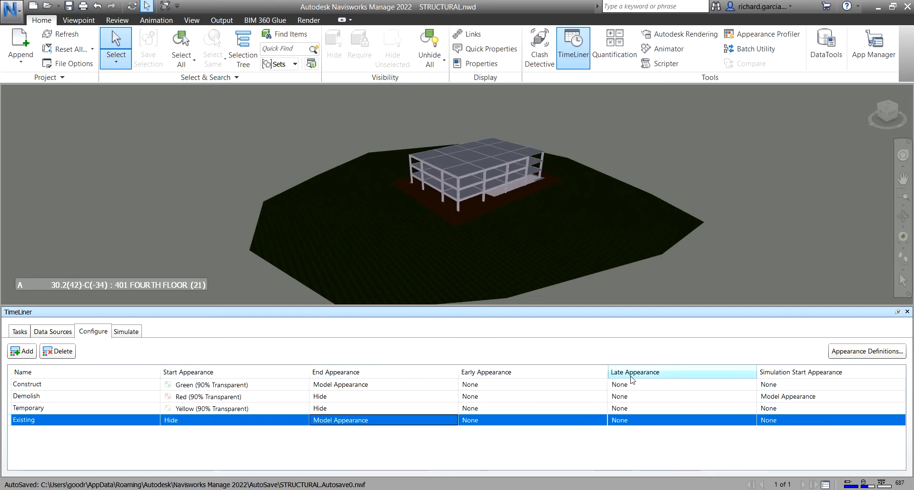
Step: Set the Existing task type's start appearance to the custom Existing appearance
click(197, 424)
click(245, 424)
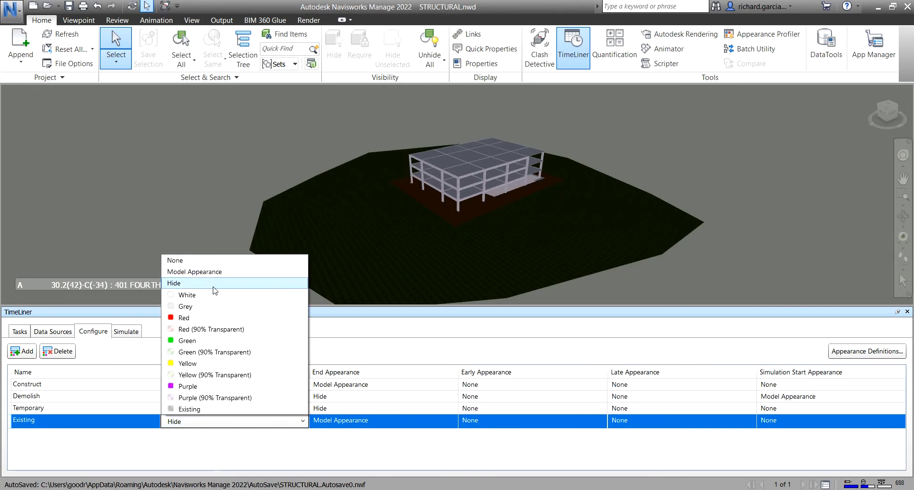
click(214, 409)
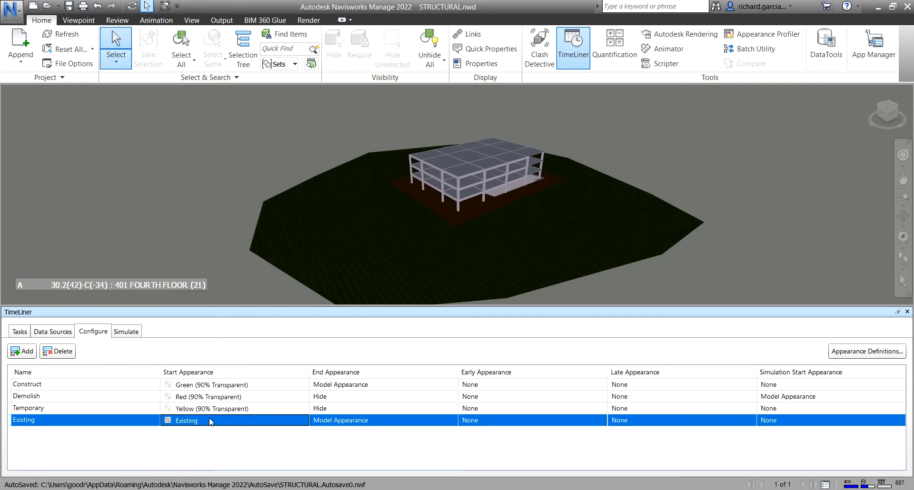
click(355, 425)
Step: Return to the TimeLiner task list and select the terrain surface surrounding the building in the model
click(19, 333)
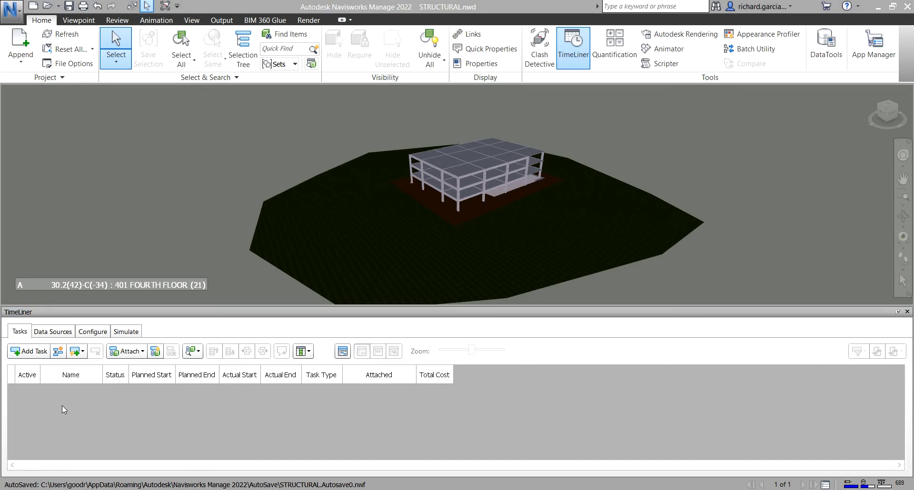
click(305, 231)
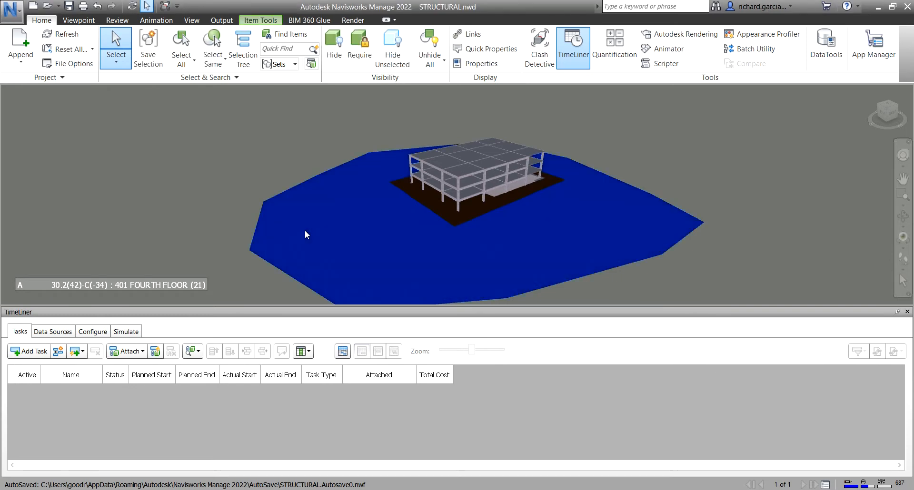
mouse_move(316, 231)
shift+middle_down()
mouse_move(327, 206)
mouse_move(330, 226)
shift+middle_up()
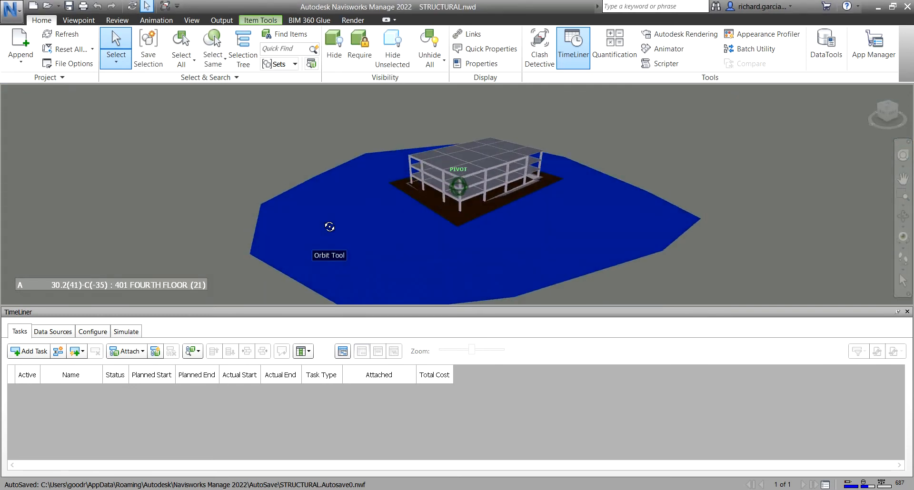
click(330, 226)
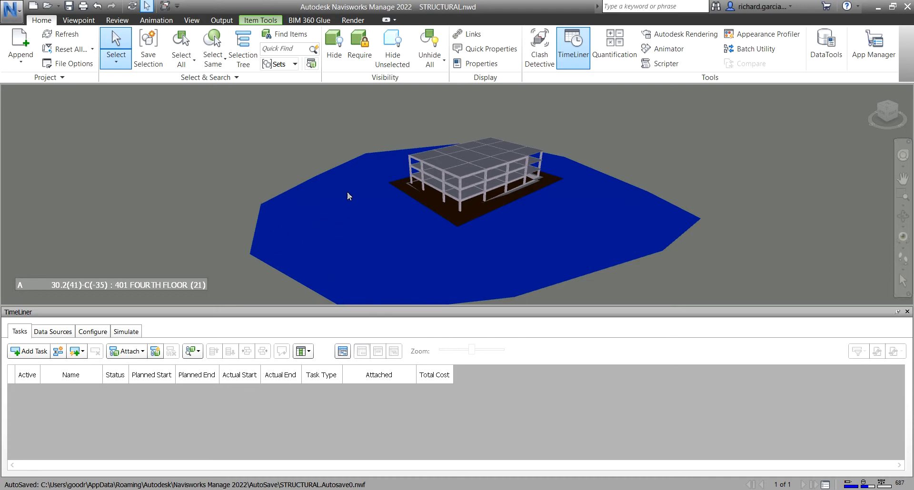
click(317, 217)
Step: Add a new task to the schedule and name it Earth
click(36, 351)
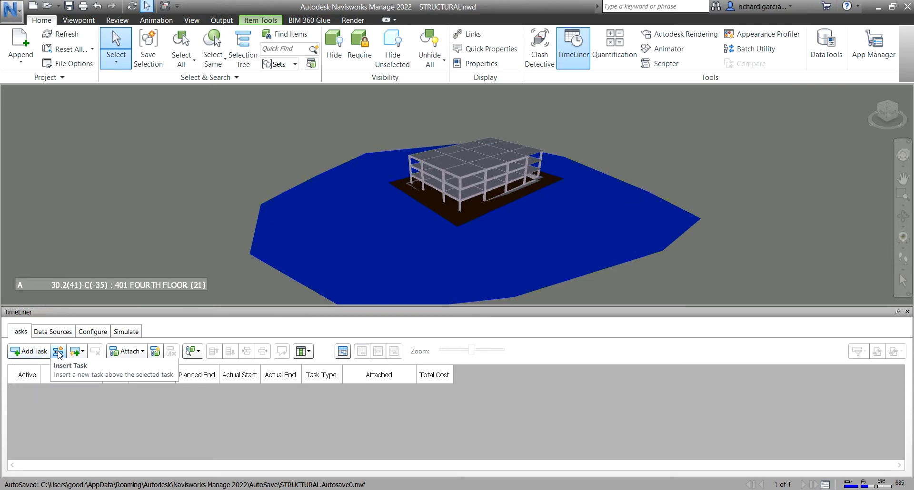
key(ctrl)
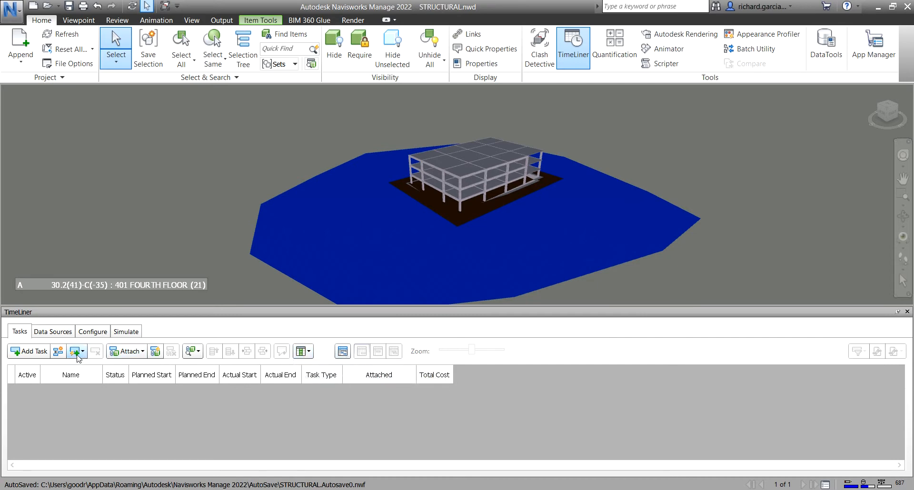
click(28, 353)
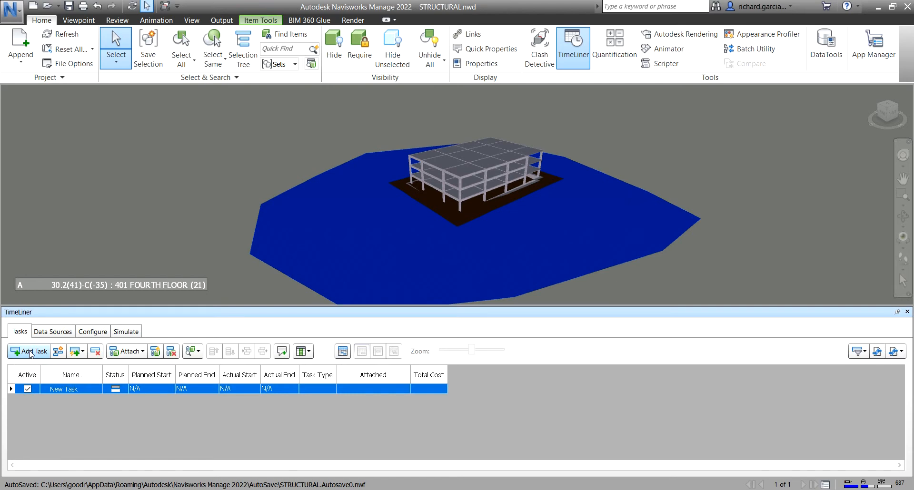
click(84, 390)
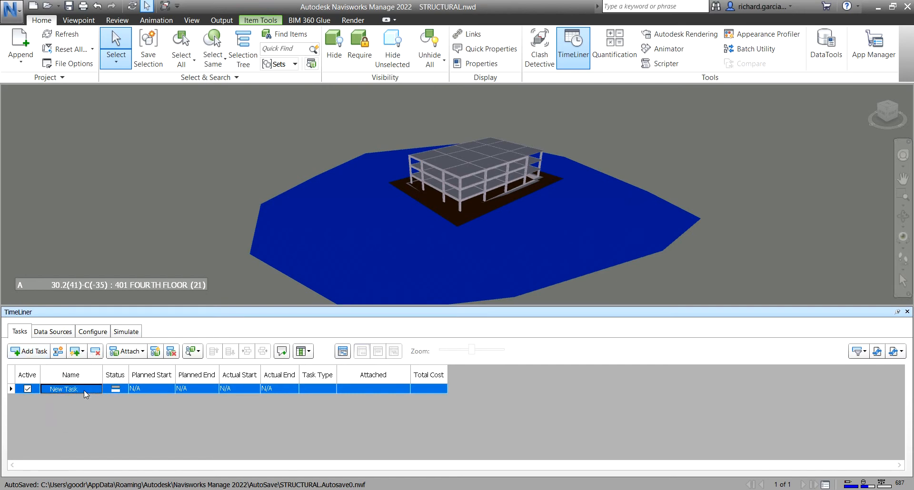
click(84, 391)
text(Site)
key(BackSpace)
key(BackSpace)
text(Earth)
key(Return)
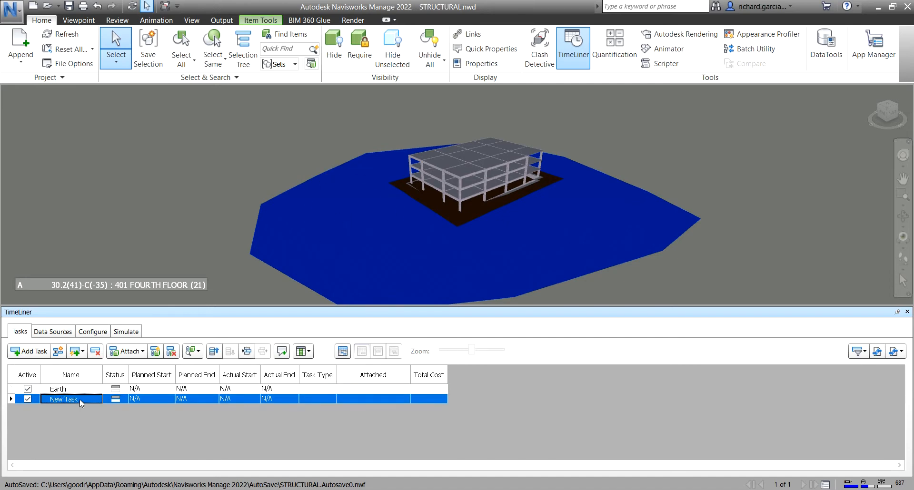
Step: Set the Earth task's planned start date to 27/5/2021
click(79, 399)
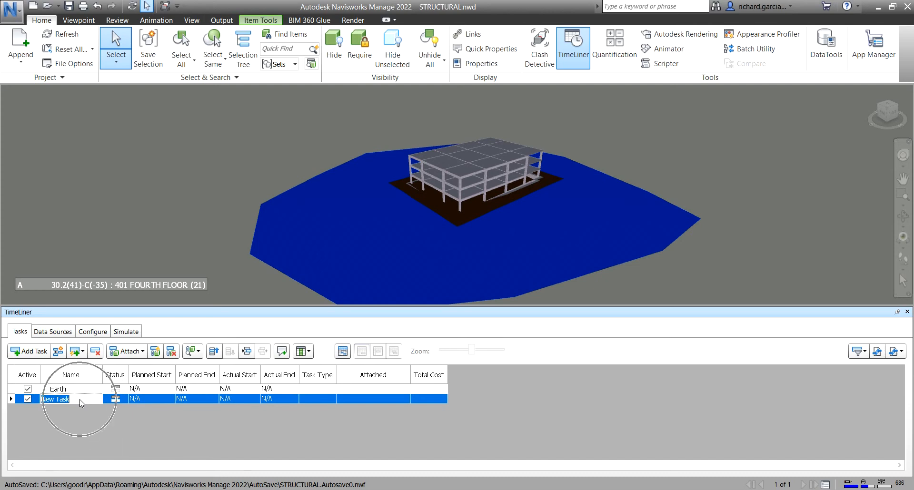
click(81, 393)
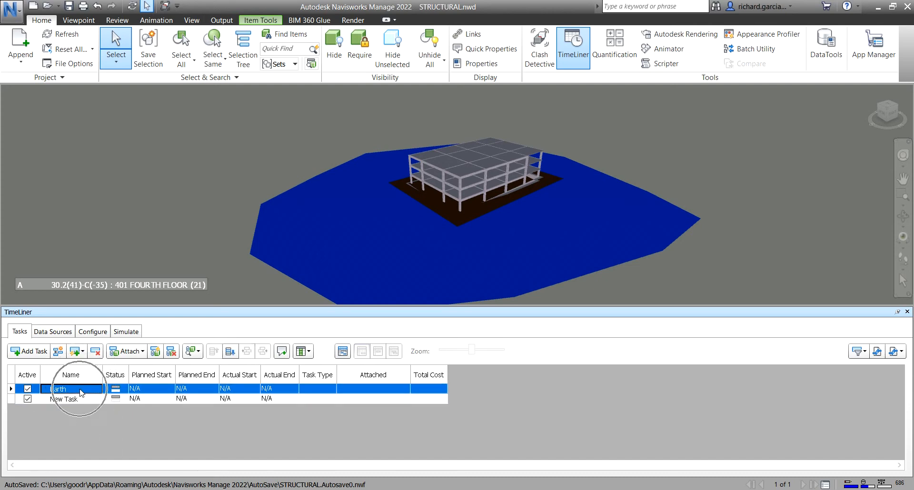
click(81, 393)
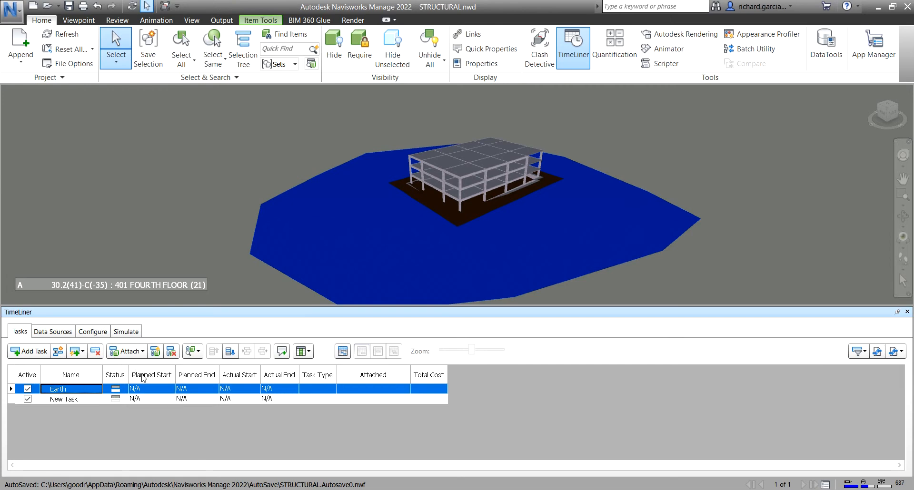
click(116, 391)
click(158, 392)
click(158, 391)
click(134, 390)
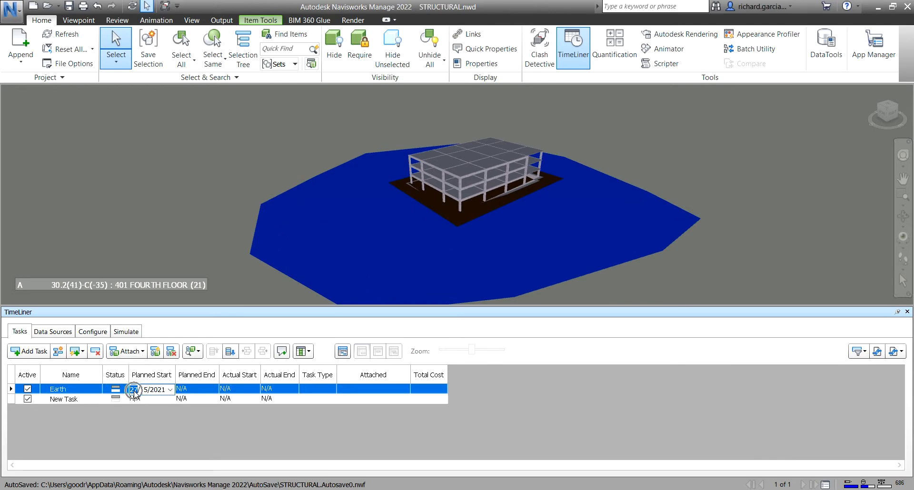
Step: Set the Earth task's planned end date to 1/11/2021
click(208, 390)
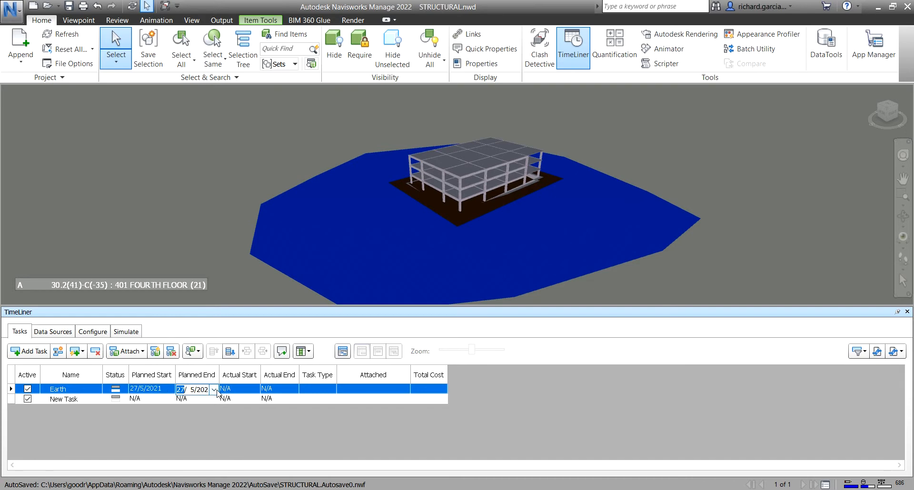
click(215, 389)
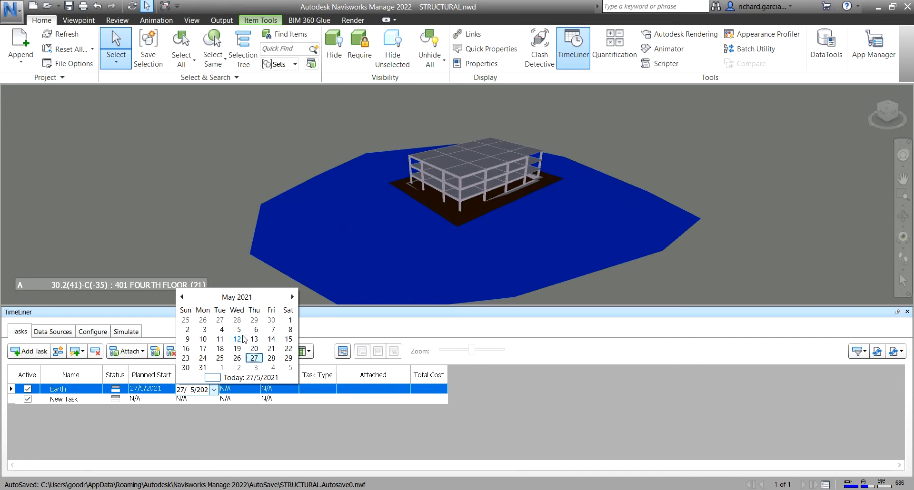
click(293, 298)
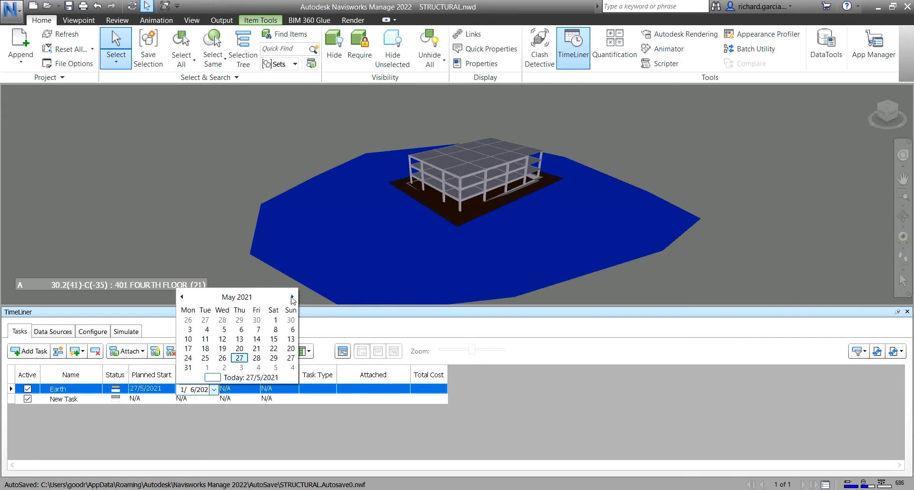
click(292, 298)
click(292, 298)
click(292, 298)
click(292, 298)
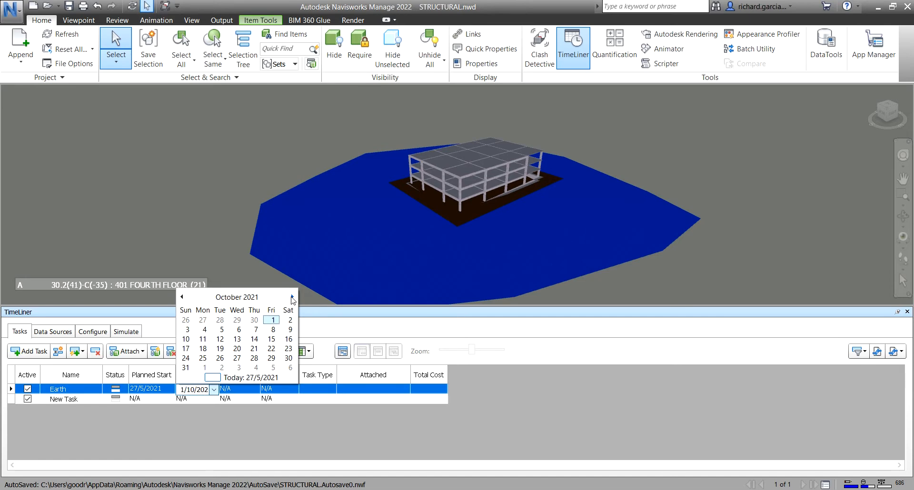
click(292, 297)
click(292, 297)
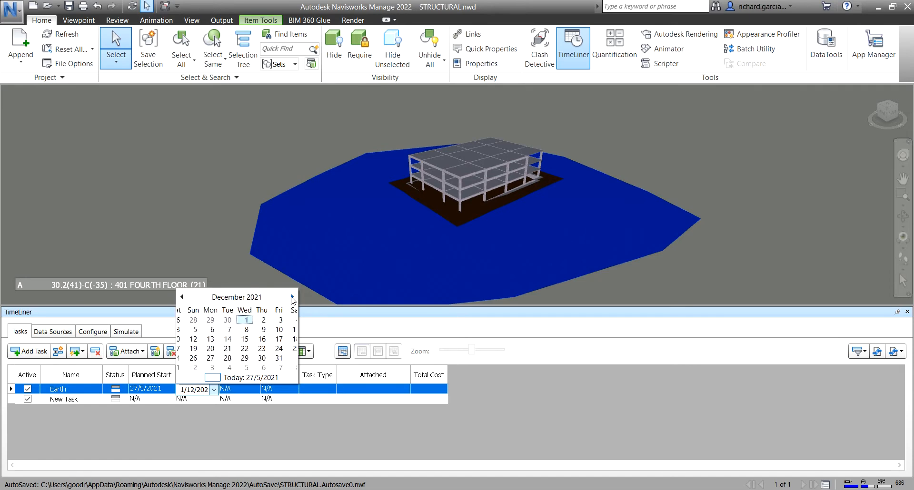
click(182, 297)
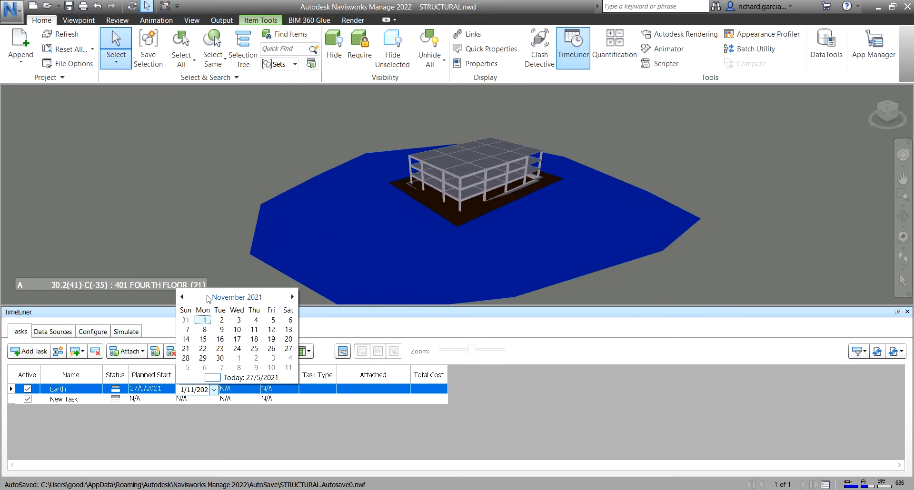
click(203, 320)
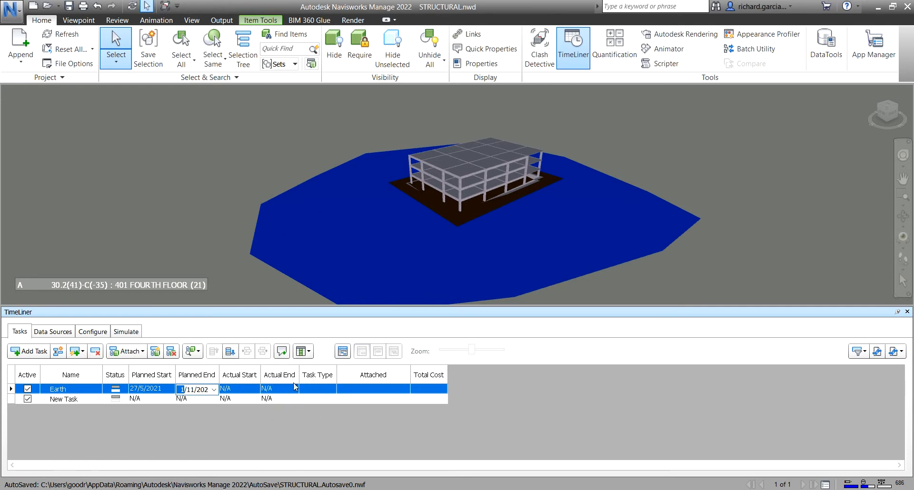
Step: Assign the Existing task type to the Earth task
click(332, 390)
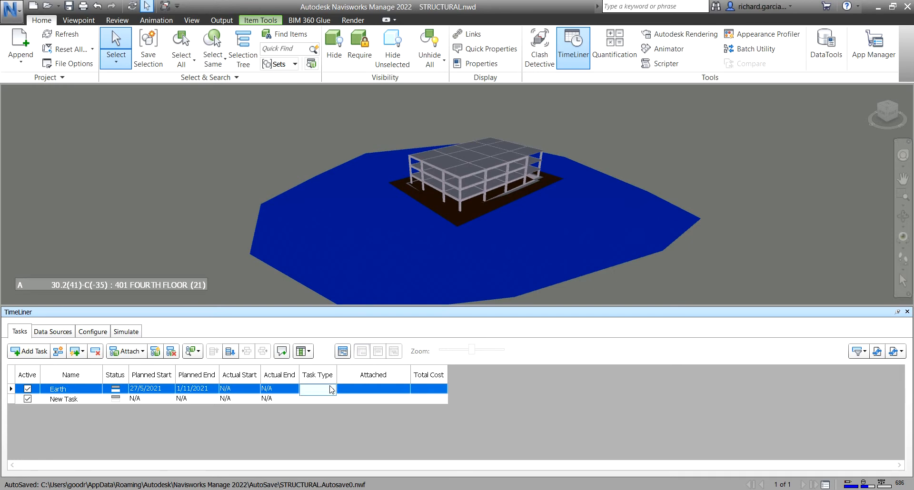
click(332, 391)
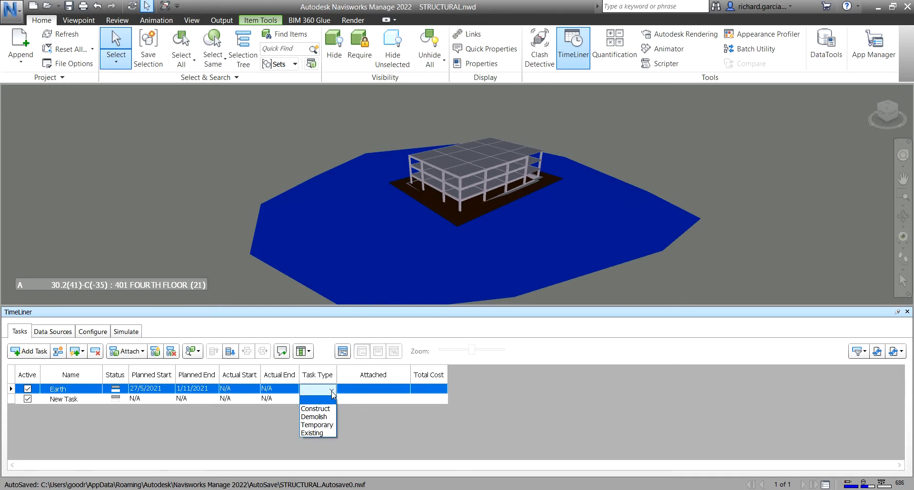
click(318, 434)
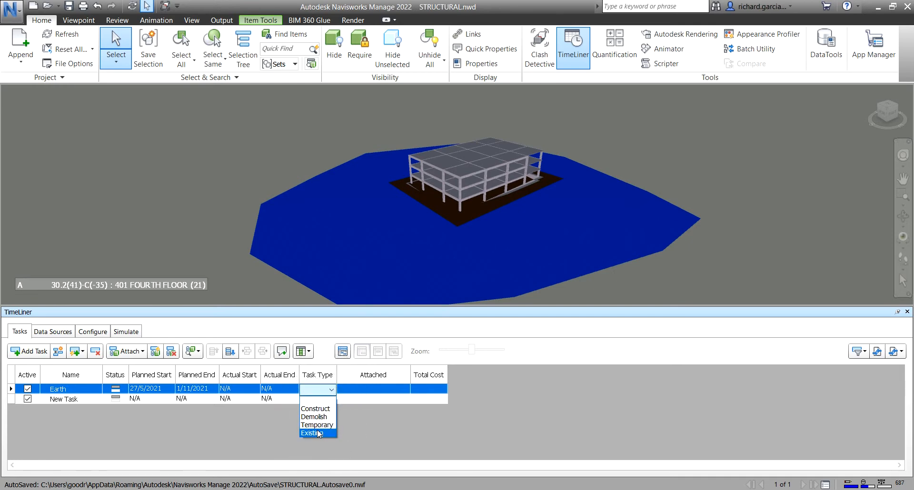
click(326, 389)
Step: Attach the currently selected terrain to the Earth task
key(ctrl)
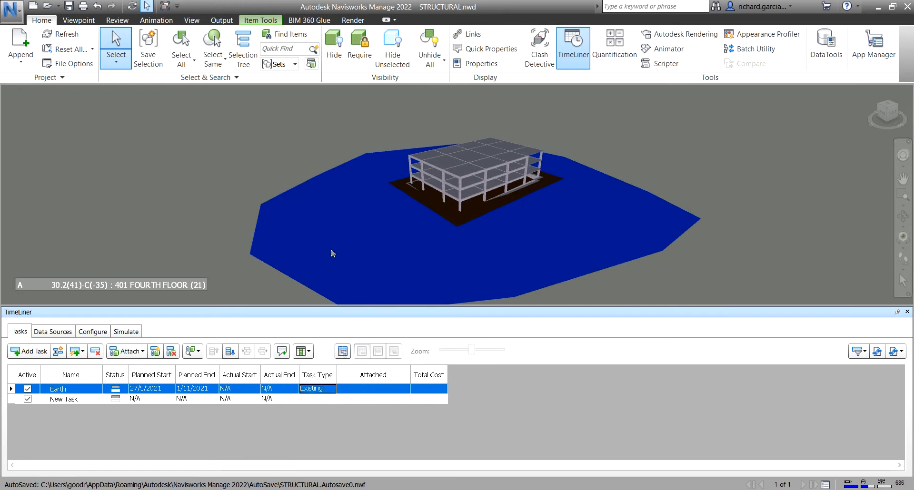
key(ctrl)
key(ctrl)
key(ctrl)
right_click(369, 391)
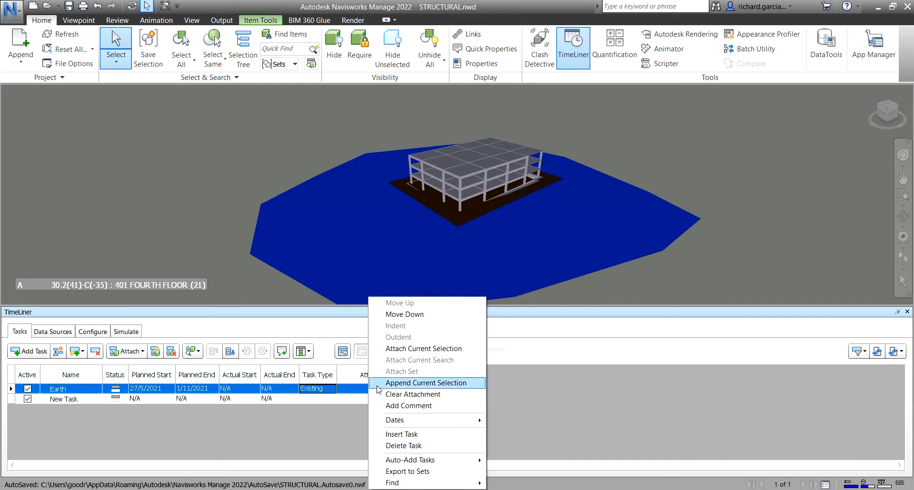
key(ctrl)
key(ctrl)
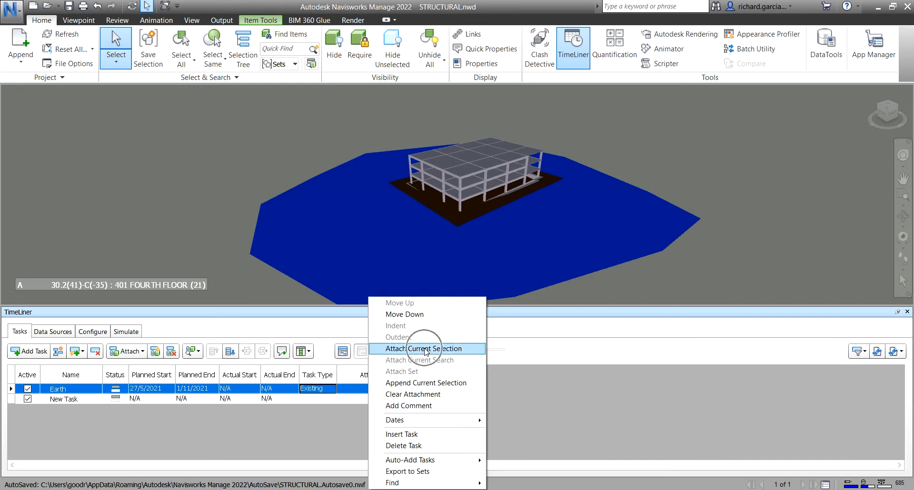
key(ctrl)
click(425, 350)
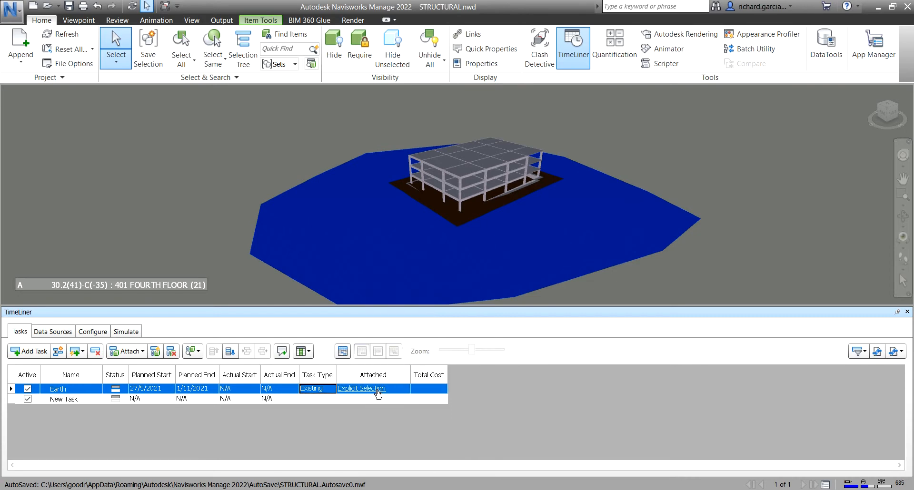
Step: Check the Earth task's attachment by clearing the selection, highlighting its attached items in the model, and deselecting them
click(794, 155)
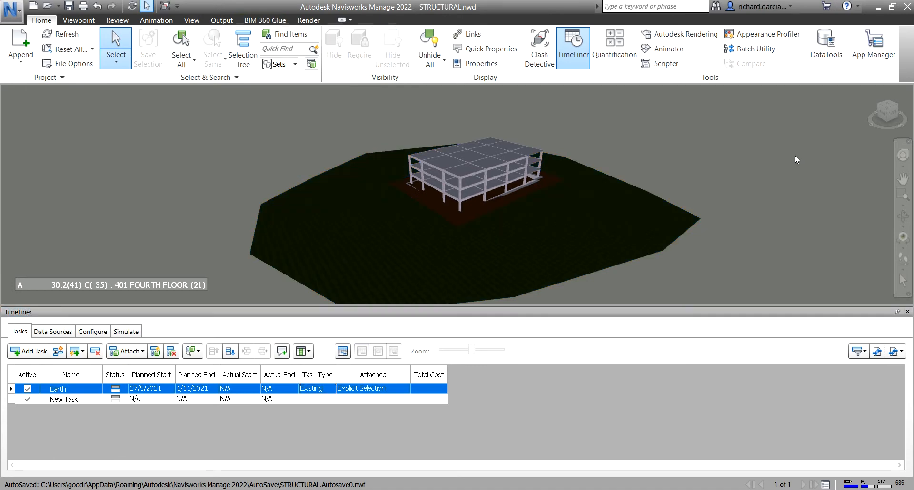
click(369, 389)
key(ctrl)
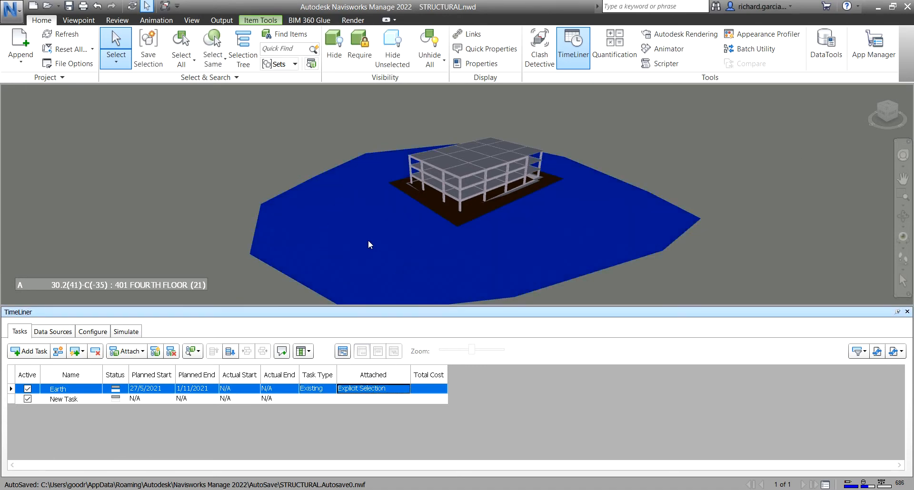
click(160, 171)
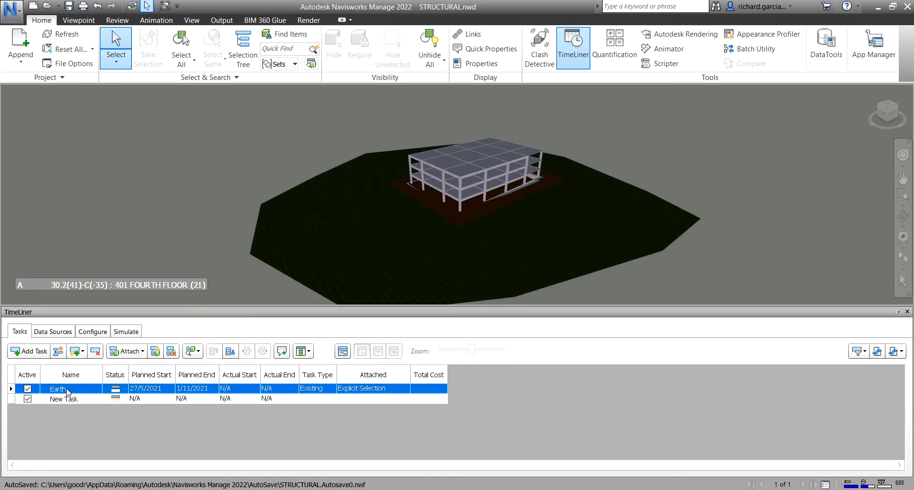
Step: Show the Gantt chart and inspect the Earth task's bar at its planned start in May 2021
click(343, 351)
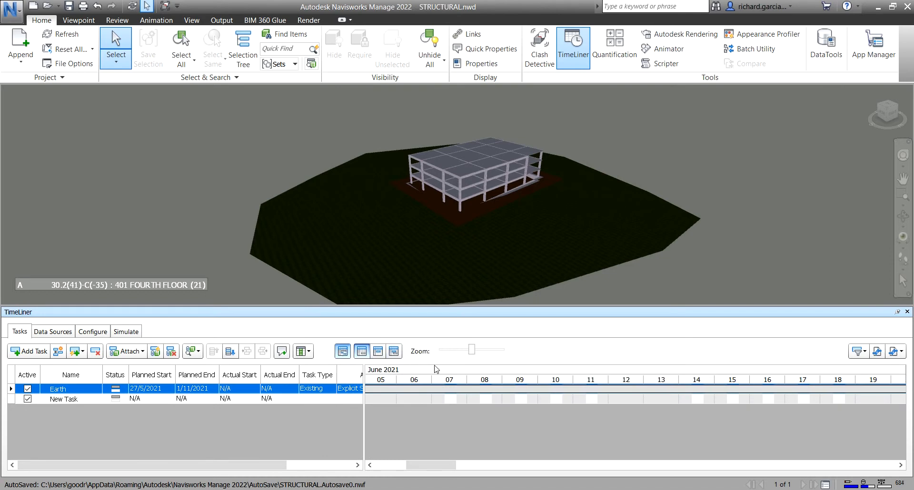
drag(442, 465, 411, 466)
mouse_move(409, 390)
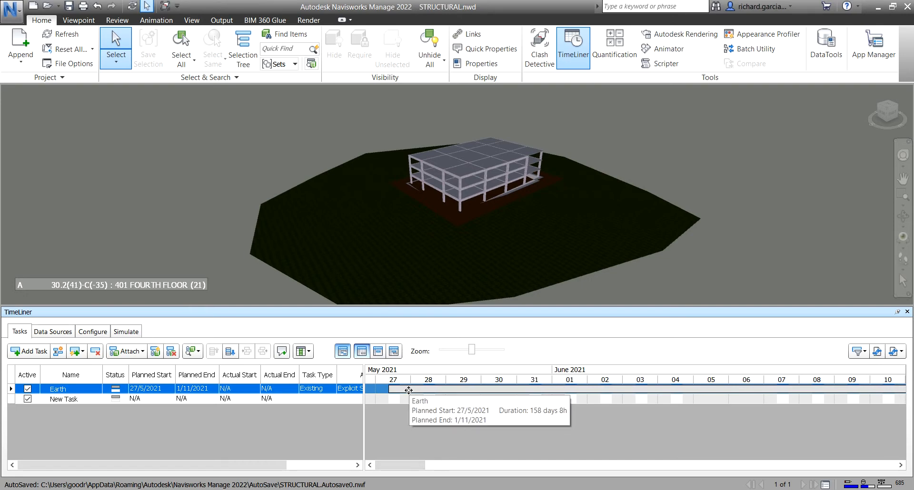
key(ctrl)
key(ctrl)
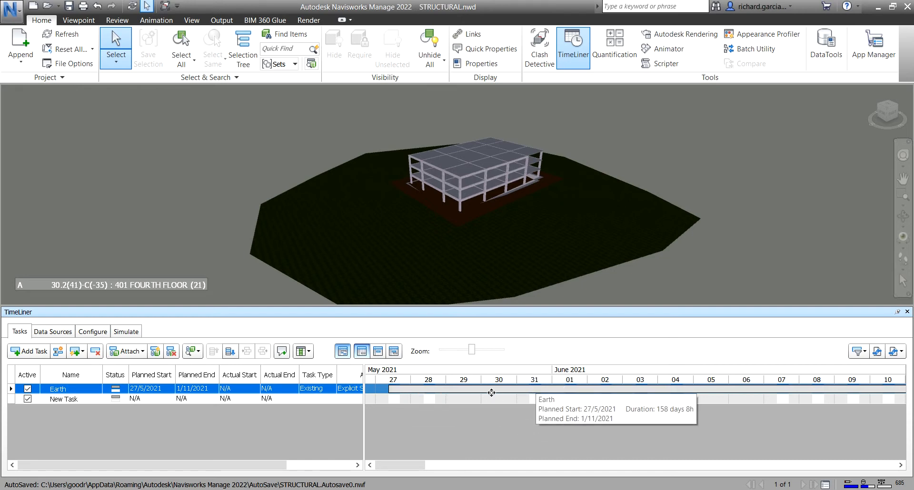
Step: Hide the Gantt chart and select the reddish-brown earth pad beneath the building
click(343, 352)
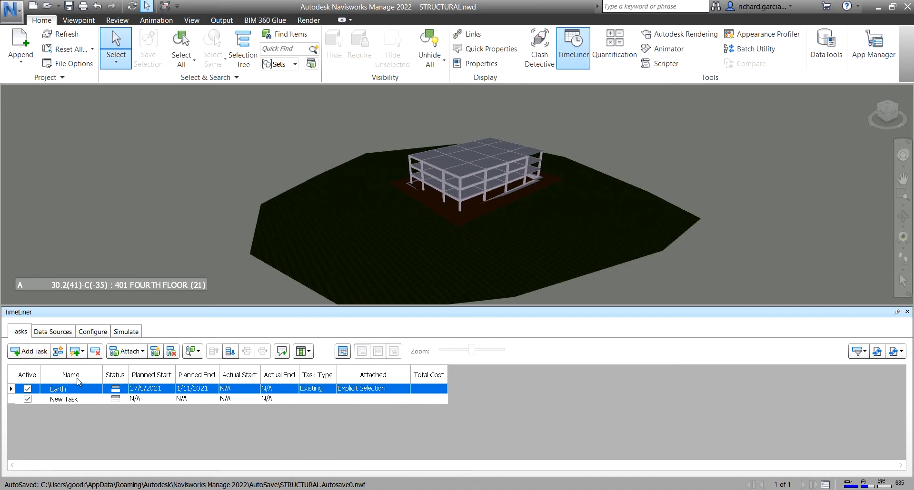
click(79, 399)
click(81, 399)
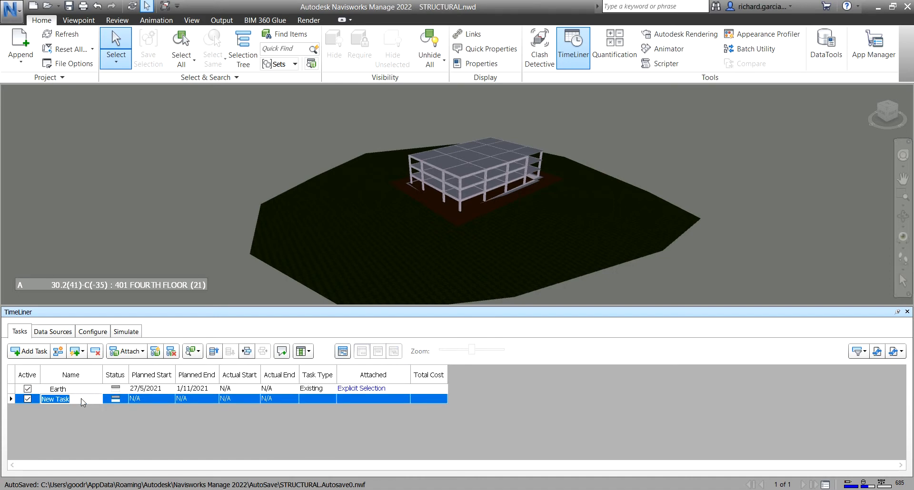
scroll(436, 188, up, 3)
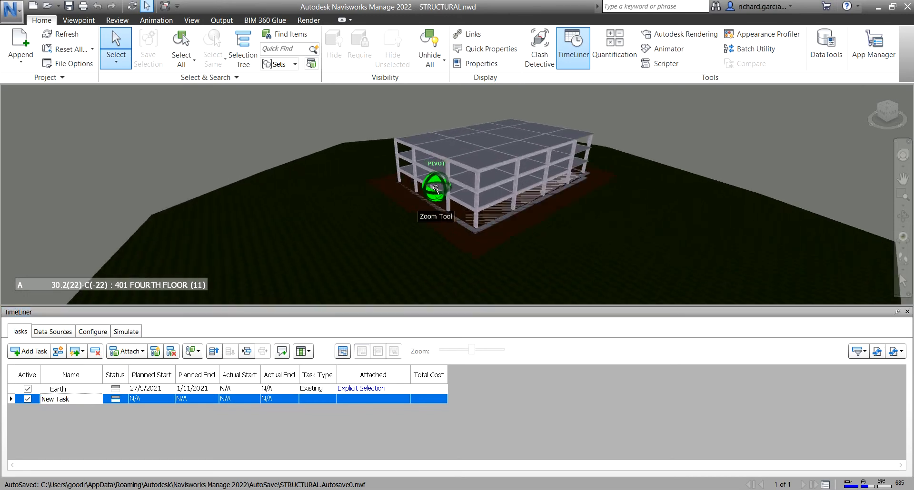
scroll(436, 188, up, 3)
click(414, 248)
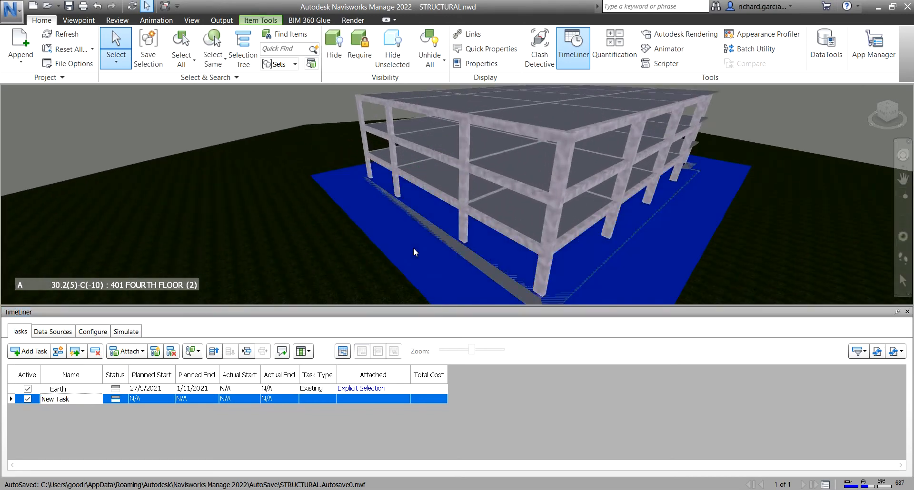
click(414, 248)
click(413, 247)
mouse_move(415, 248)
middle_down()
mouse_move(419, 207)
mouse_move(424, 224)
mouse_move(474, 213)
mouse_move(623, 220)
mouse_move(605, 257)
mouse_move(576, 266)
mouse_move(586, 257)
mouse_move(412, 260)
middle_up()
key(ctrl)
key(ctrl)
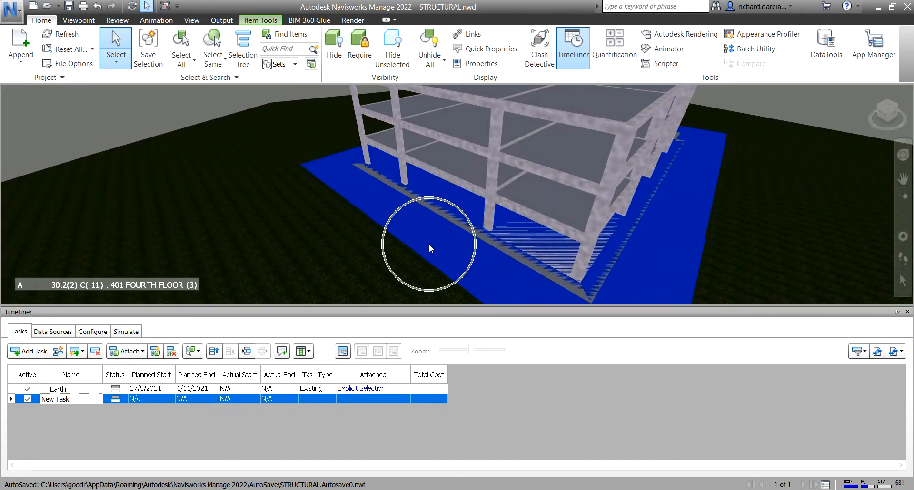
Step: Rename the new task below Earth as Earth Demolition
click(78, 403)
drag(75, 399, 29, 397)
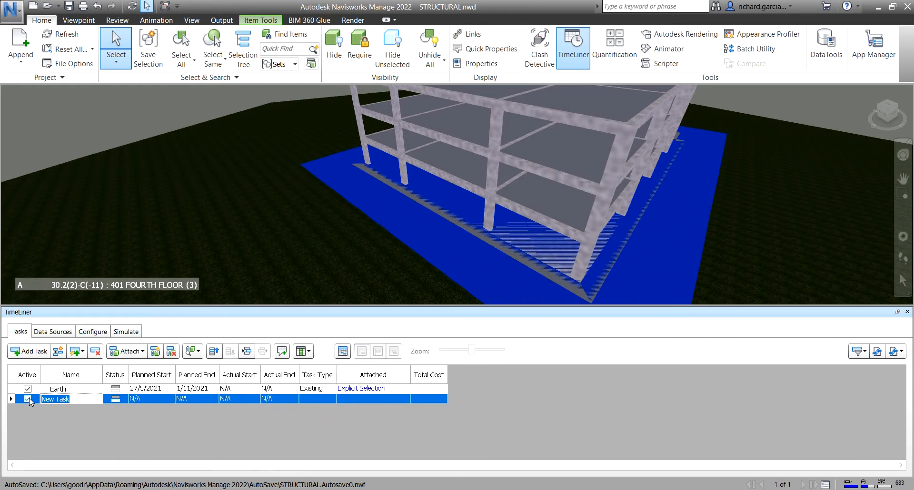
text(Earth Demolition)
Step: Set the Earth Demolition task's planned start to 31/5/2021 and its planned end to 1/6/2021
click(168, 400)
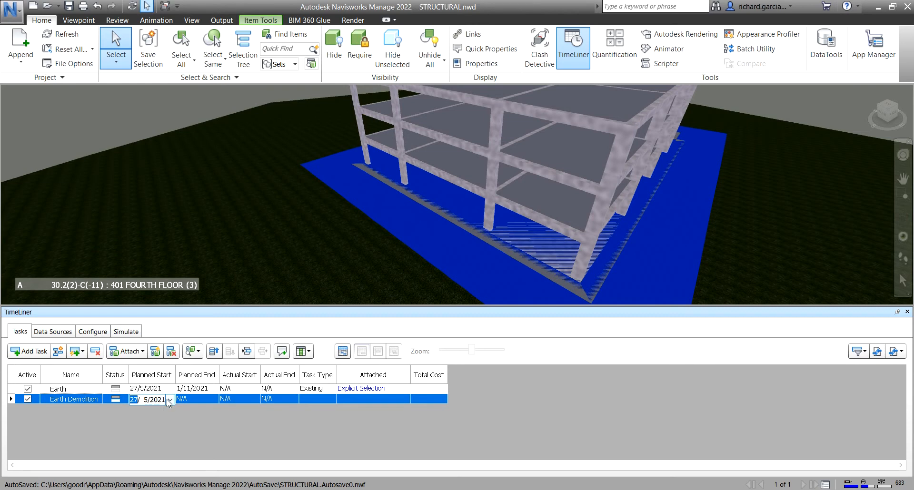
click(170, 400)
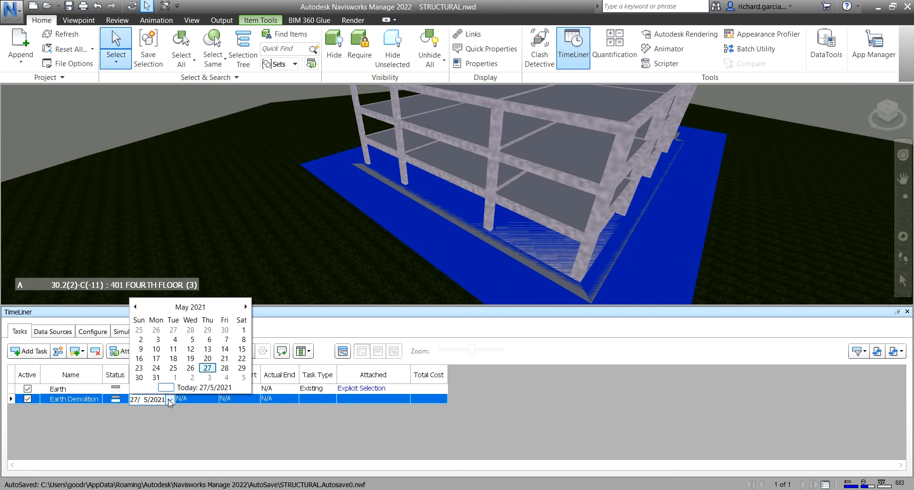
click(156, 378)
click(209, 401)
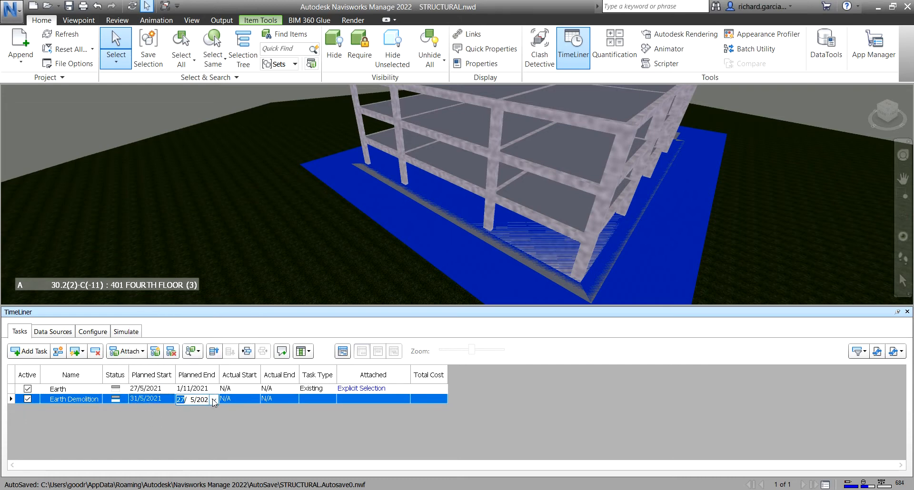
click(214, 401)
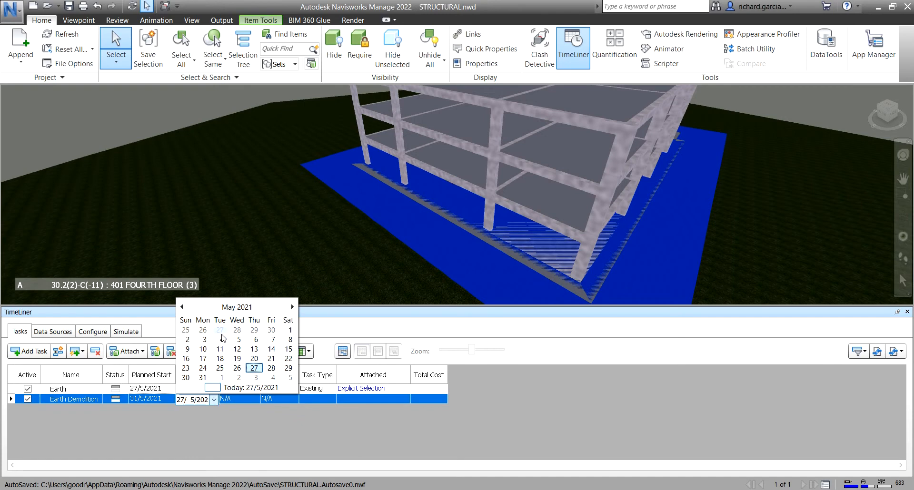
click(222, 378)
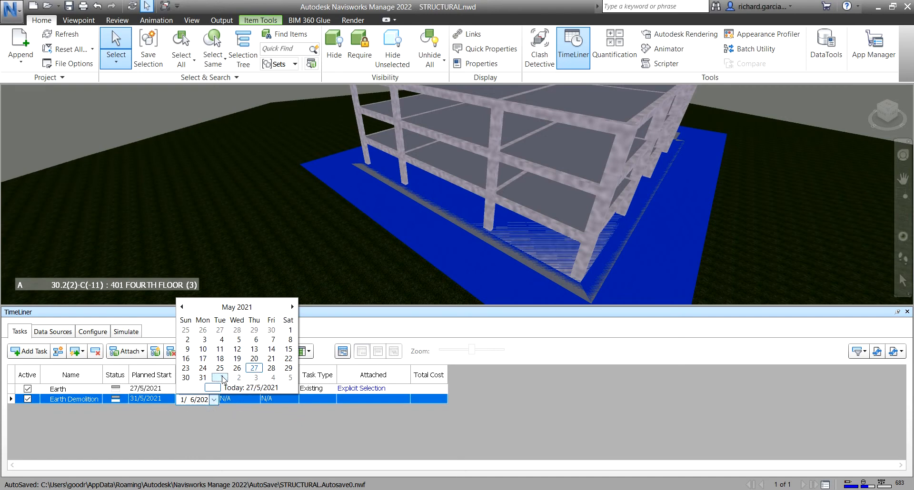
click(214, 400)
click(215, 399)
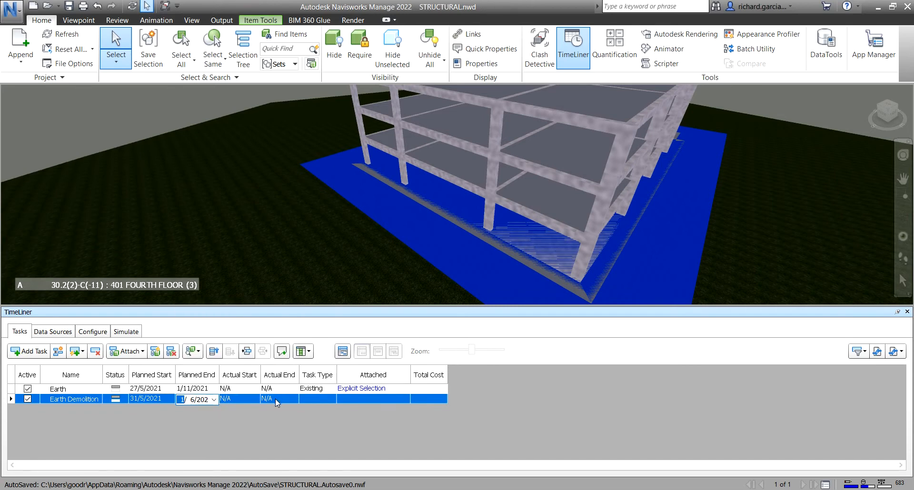
Step: Assign the Demolish task type to the Earth Demolition task
click(322, 399)
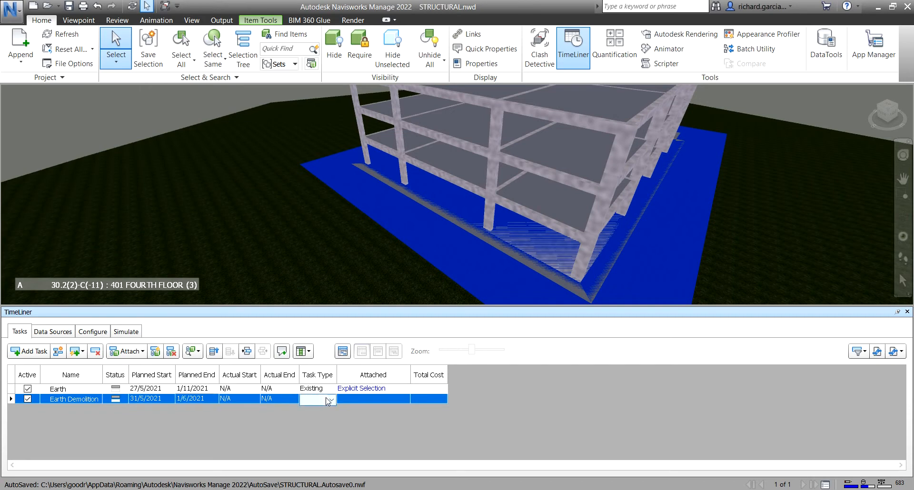
click(332, 398)
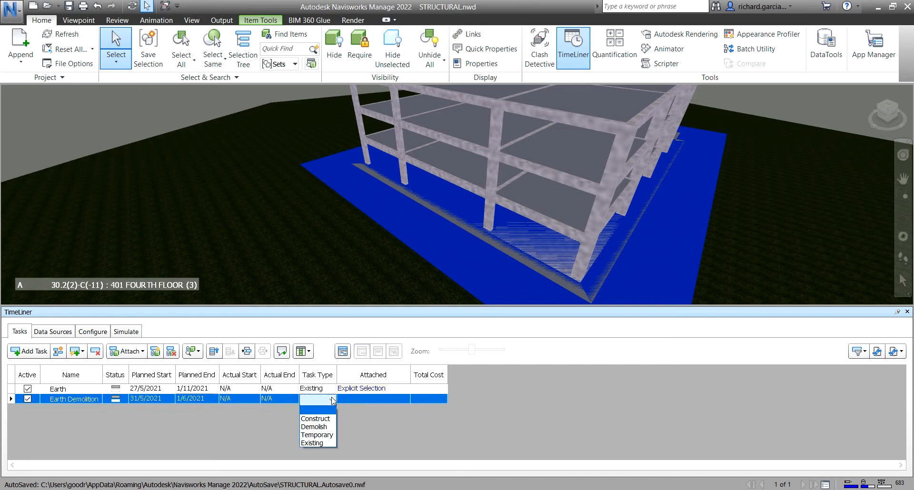
click(321, 427)
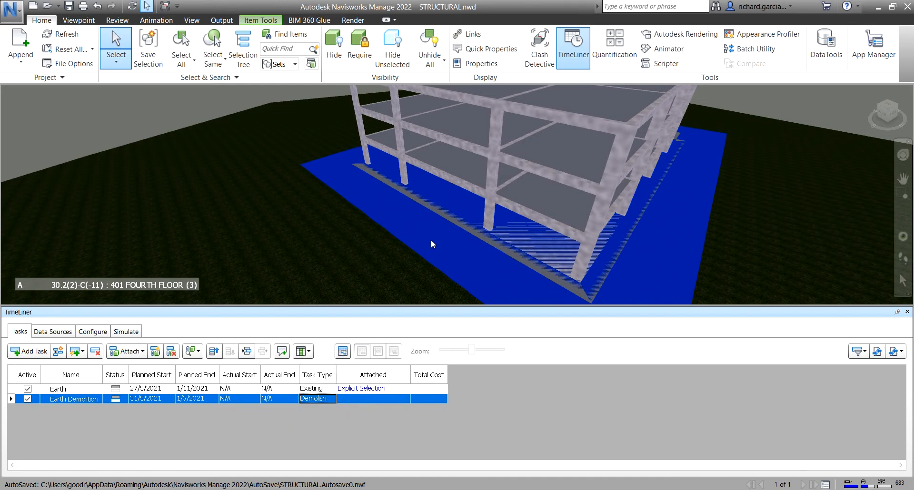
Step: Attach the currently selected earth pad to the Earth Demolition task and clear the model selection
right_click(346, 398)
click(401, 349)
click(164, 98)
Step: Select one rectangular footing on the building's underside and extend the selection to all items with the same name
shift+middle_drag(390, 252, 428, 193)
scroll(421, 135, up, 5)
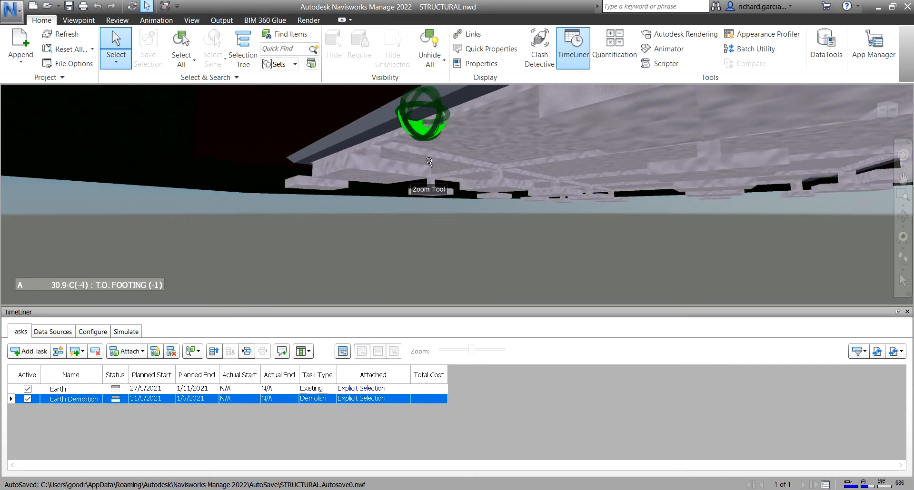
shift+middle_drag(379, 172, 463, 190)
scroll(462, 191, down, 3)
middle_drag(513, 222, 497, 230)
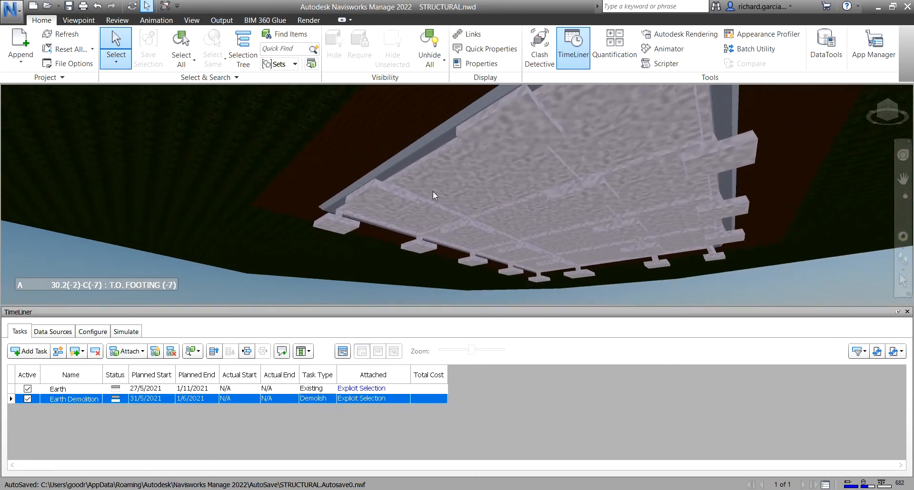
click(388, 203)
click(387, 200)
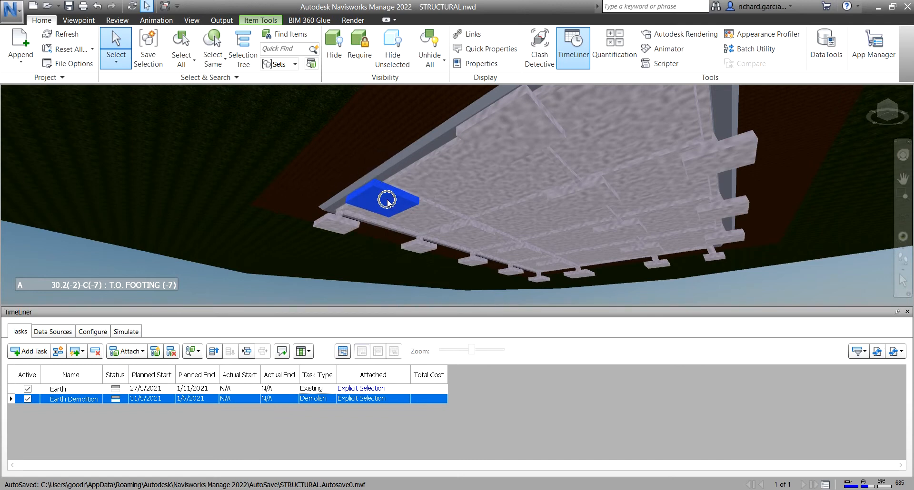
click(213, 63)
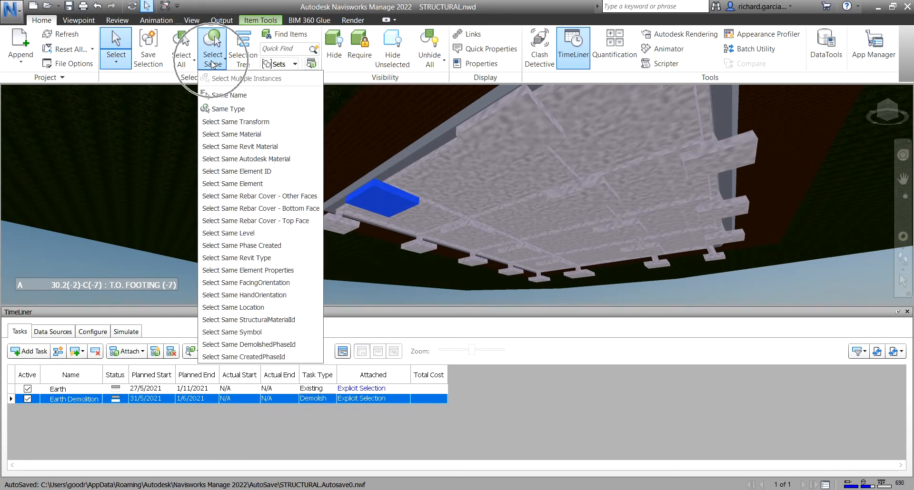
click(236, 96)
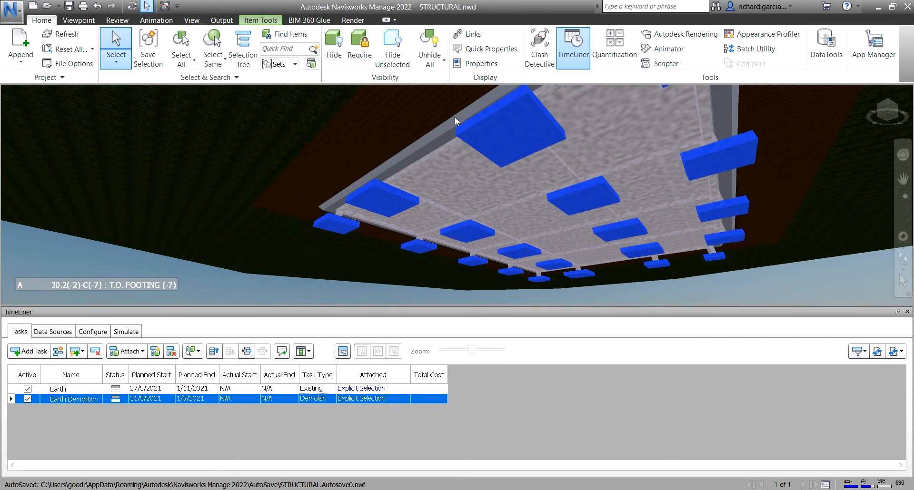
Step: Show the Selection Tree and save the selected footings as a selection set named Foundation
scroll(488, 176, down, 2)
mouse_move(489, 178)
shift+middle_down()
mouse_move(593, 190)
mouse_move(548, 195)
shift+middle_up()
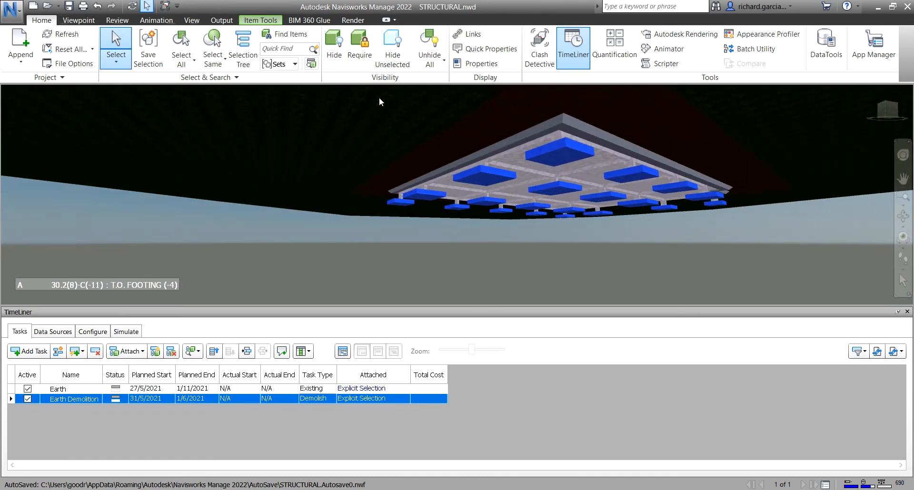
click(242, 49)
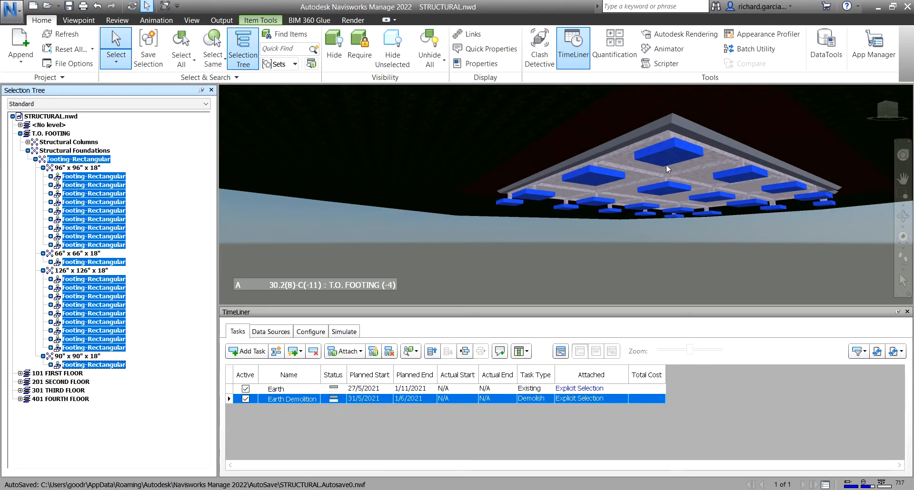
middle_drag(728, 205, 708, 193)
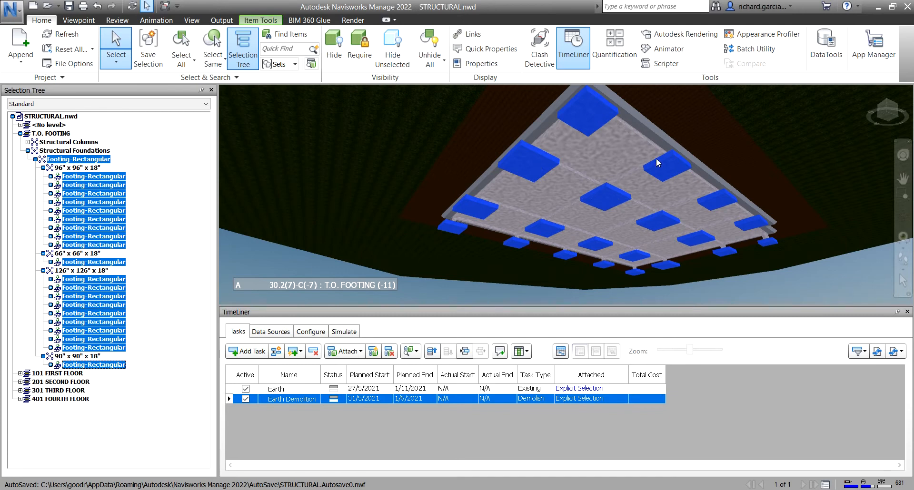
click(154, 48)
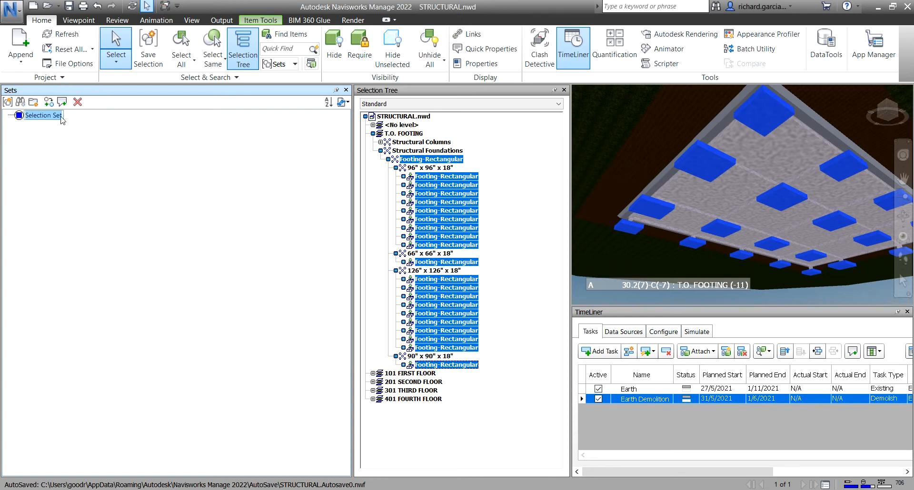
text(Foundation)
key(Return)
Step: Check the Foundation set by clearing the selection and reselecting the footings through the set
scroll(659, 254, down, 3)
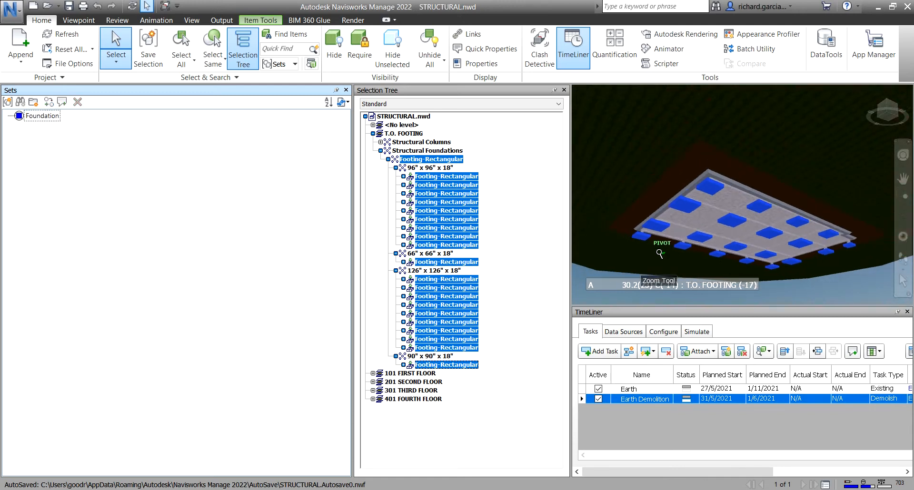
scroll(660, 254, down, 3)
click(825, 286)
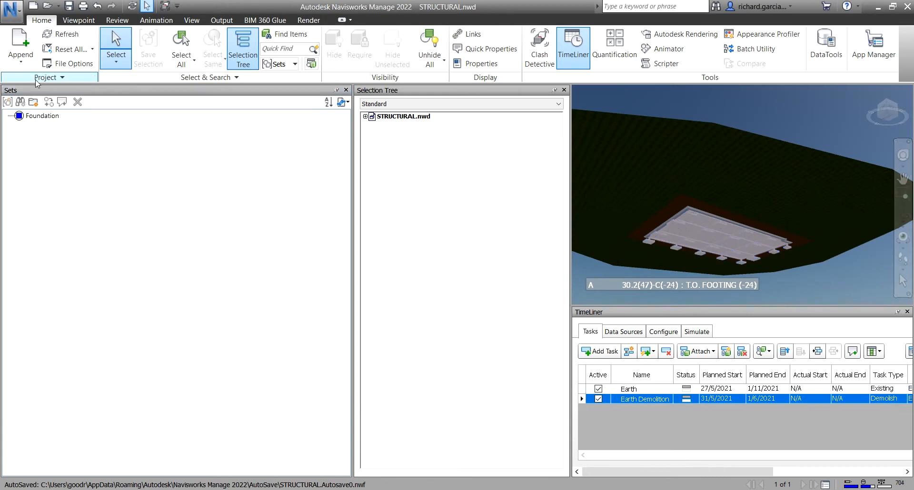
click(41, 117)
click(41, 116)
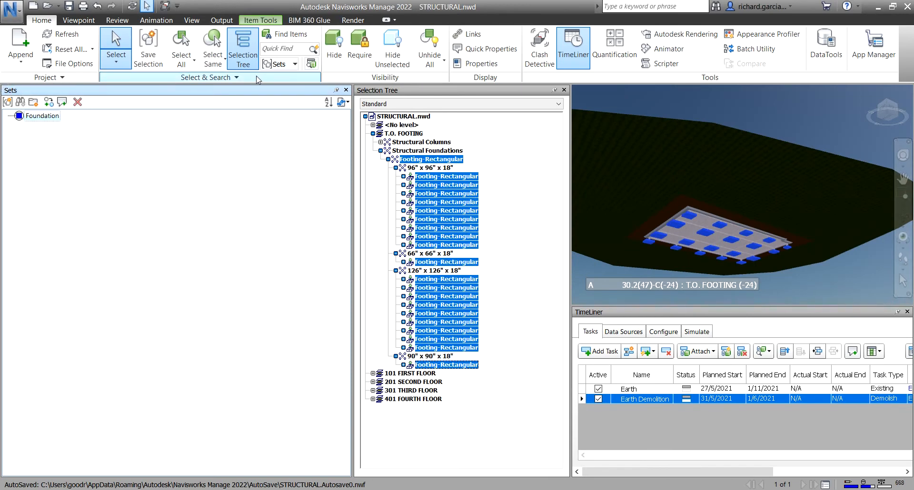
Step: Close the Sets and Selection Tree windows and deselect the footings
click(346, 90)
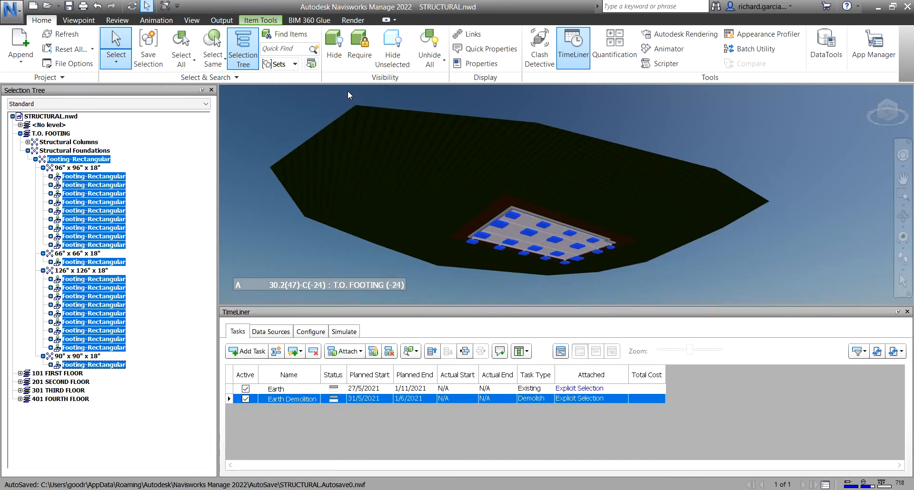
click(211, 90)
click(673, 153)
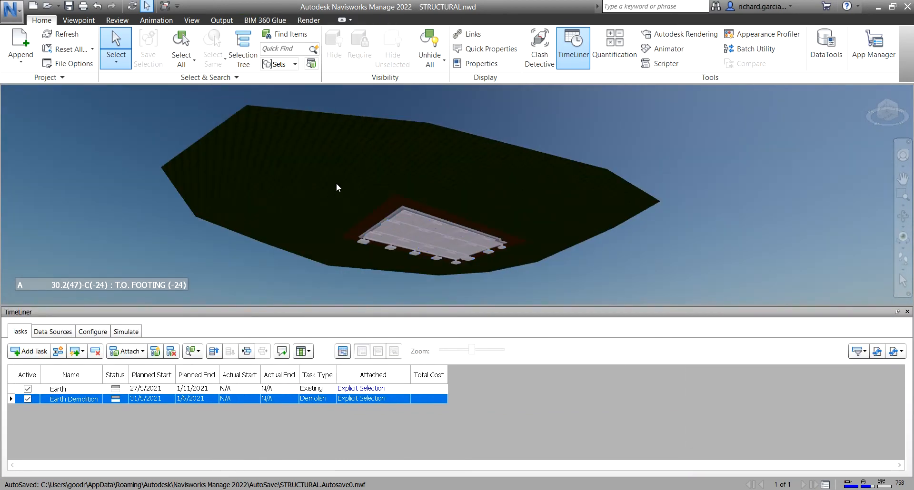
Step: Add a new task after Earth Demolition and name it Foundations
shift+middle_drag(336, 184, 329, 214)
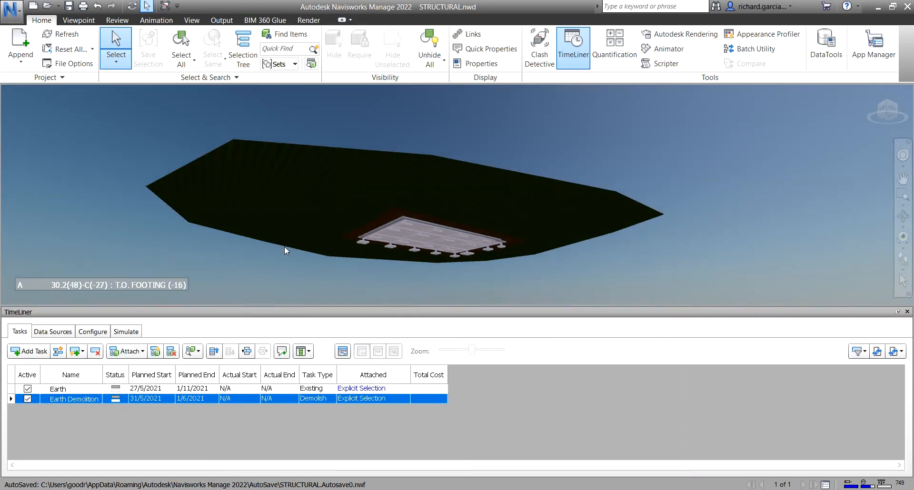
click(30, 352)
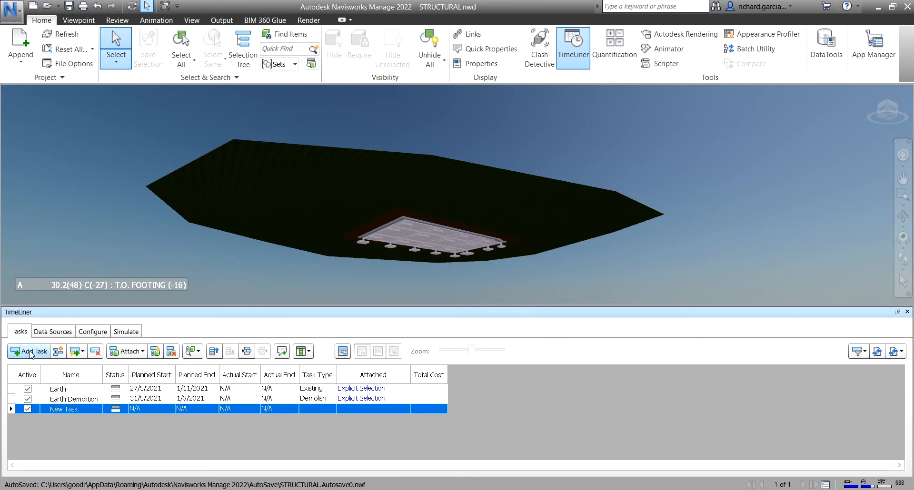
right_click(77, 405)
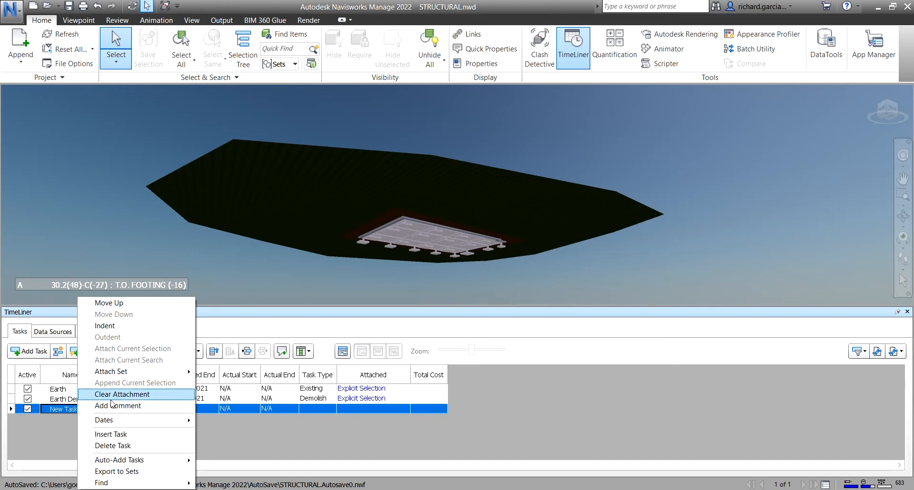
click(58, 410)
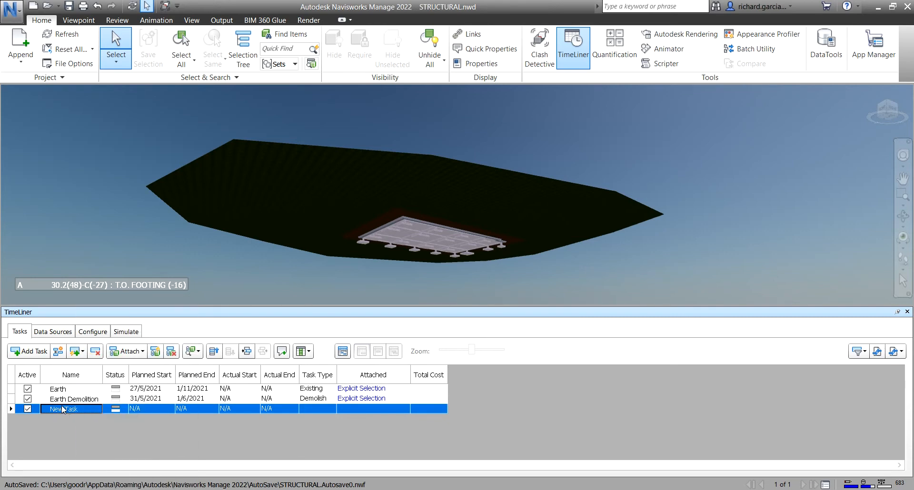
click(81, 410)
text(Foundations)
key(Return)
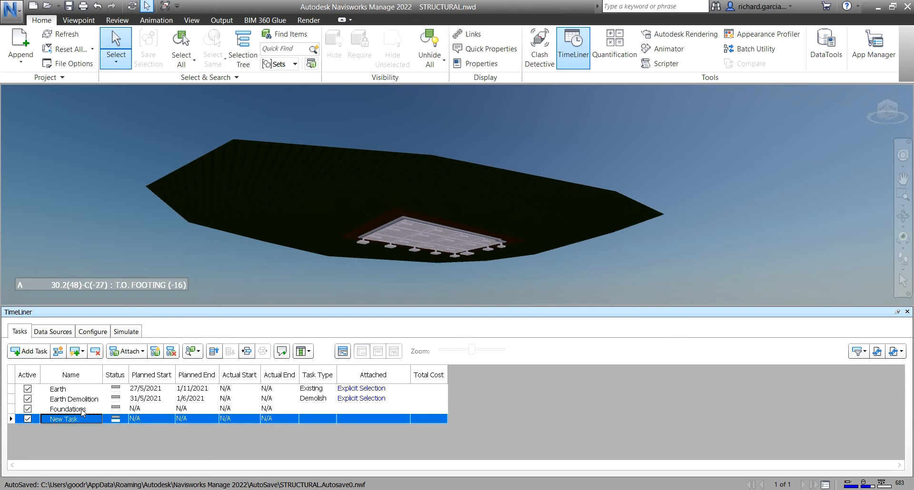
Step: Schedule the Foundations task with a planned start of 2/6/2021 and a planned end of 4/6/2021
click(165, 408)
click(164, 409)
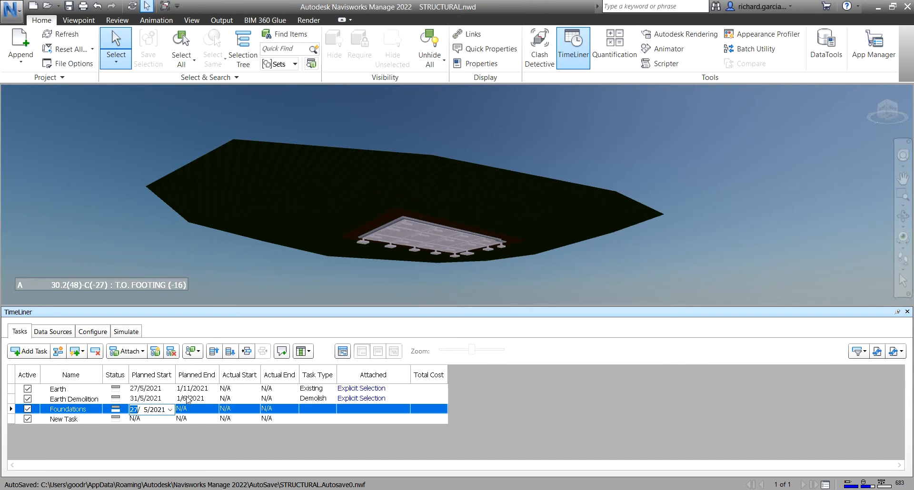
click(170, 409)
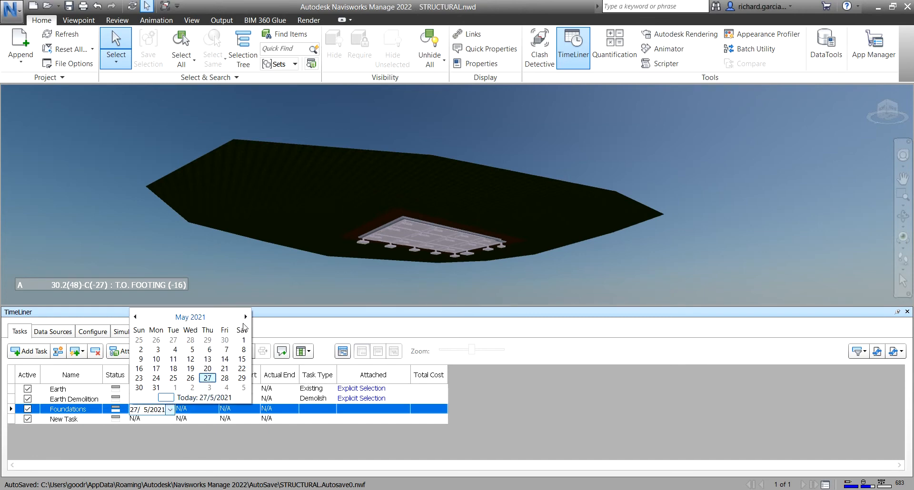
click(192, 388)
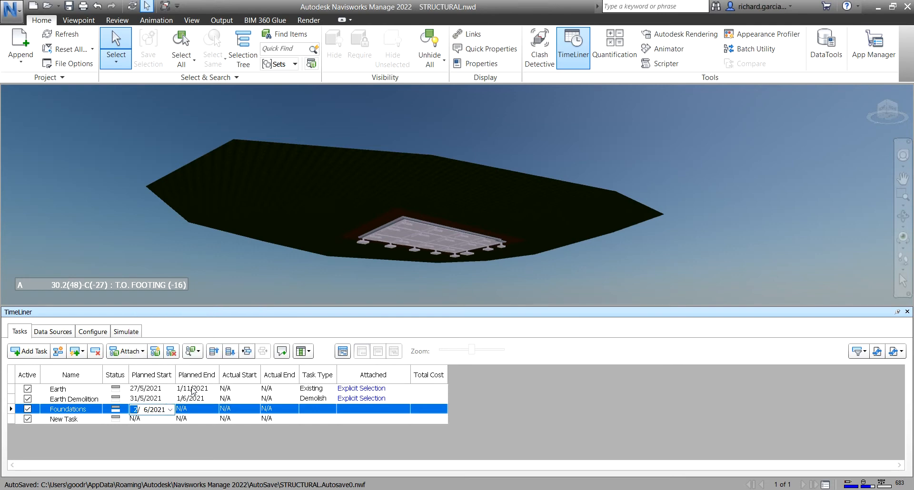
click(210, 412)
click(214, 410)
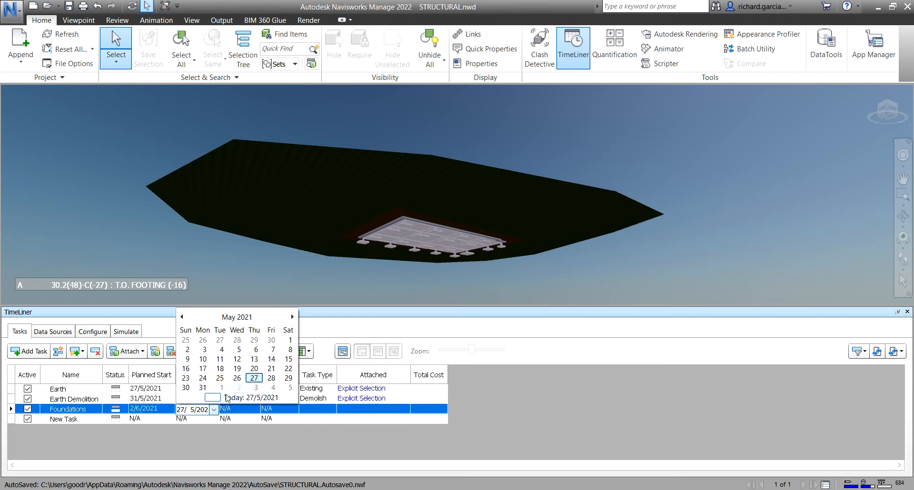
click(274, 388)
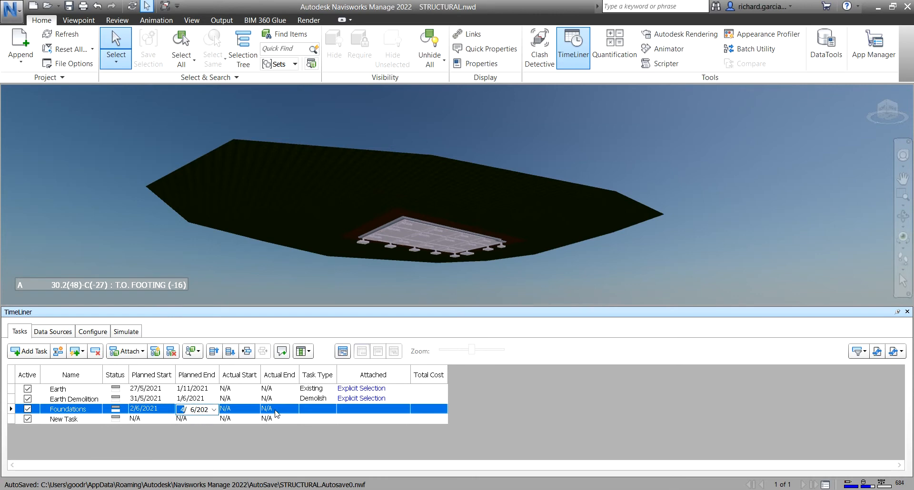
Step: Set the Foundations task type to Construct and attach the Foundation selection set to it
click(324, 411)
click(325, 412)
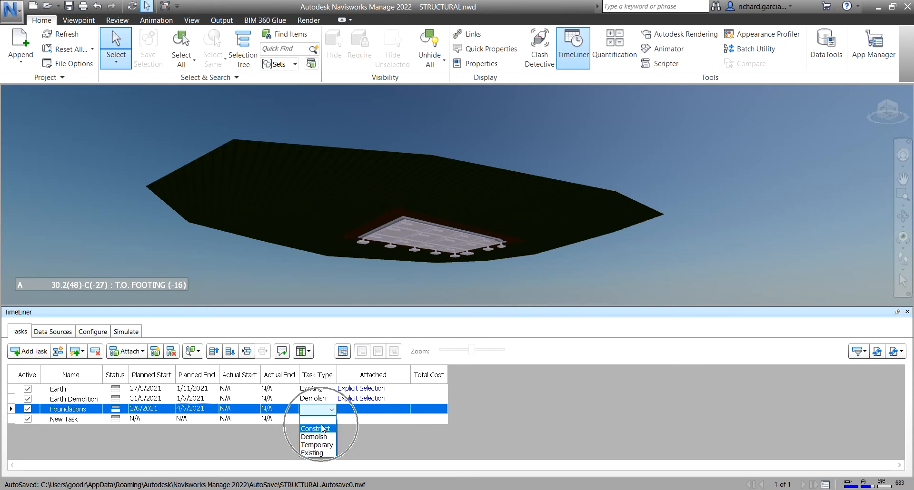
click(322, 428)
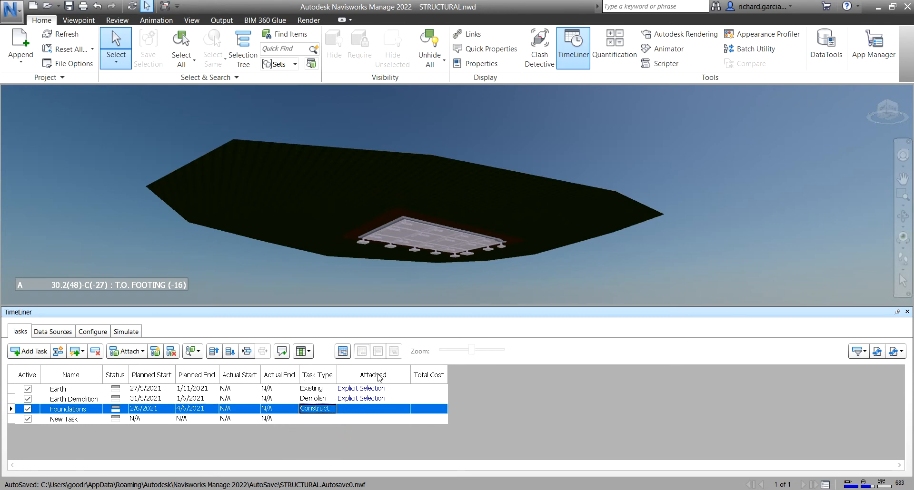
right_click(365, 414)
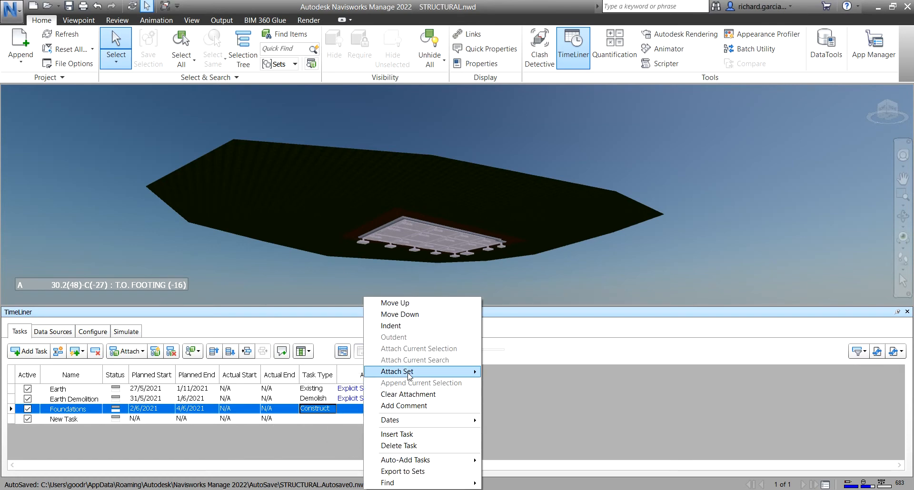
mouse_move(409, 376)
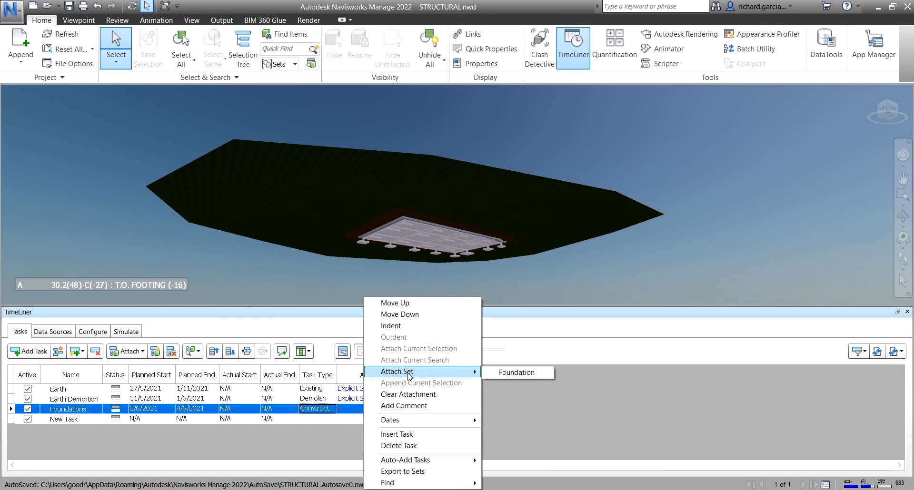
click(524, 375)
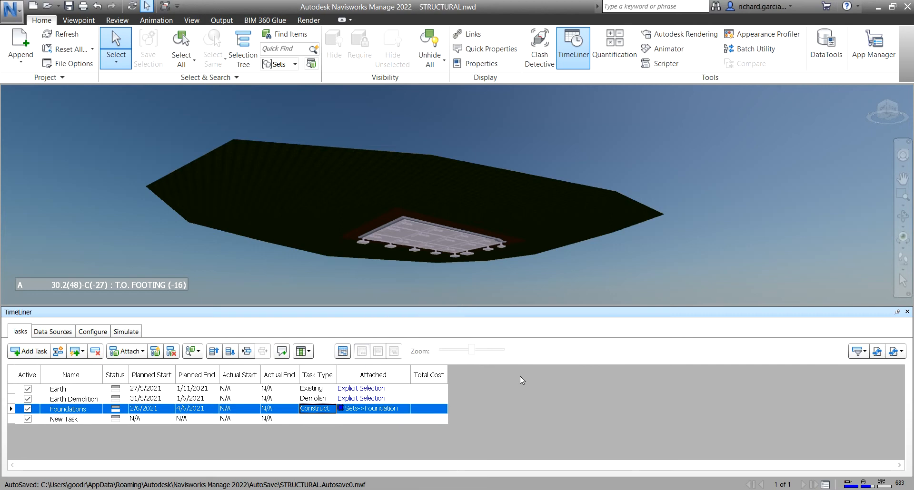
click(738, 221)
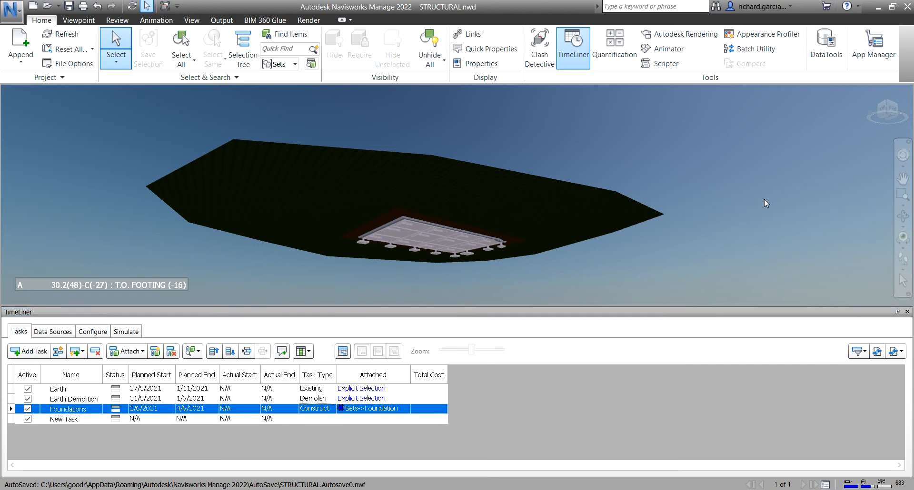
Step: Check the elements attached to the Foundations task by selecting them through its attached set, then deselect them
click(380, 414)
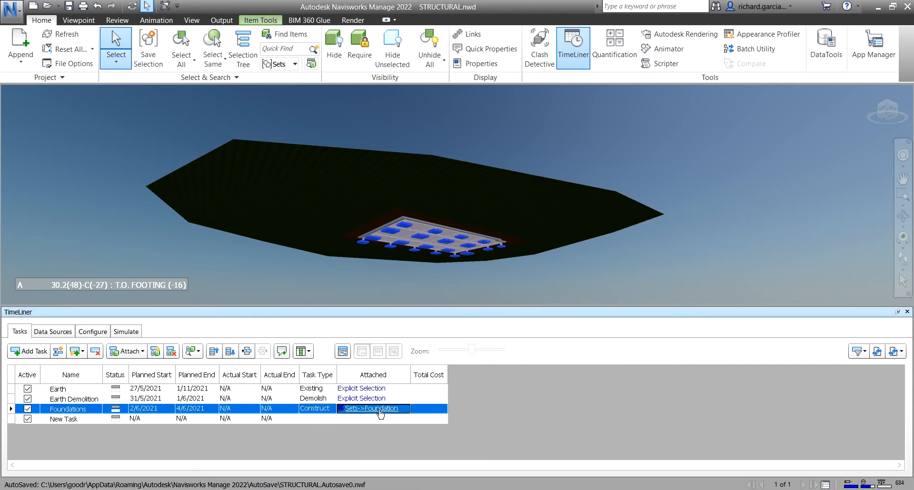
scroll(444, 240, up, 5)
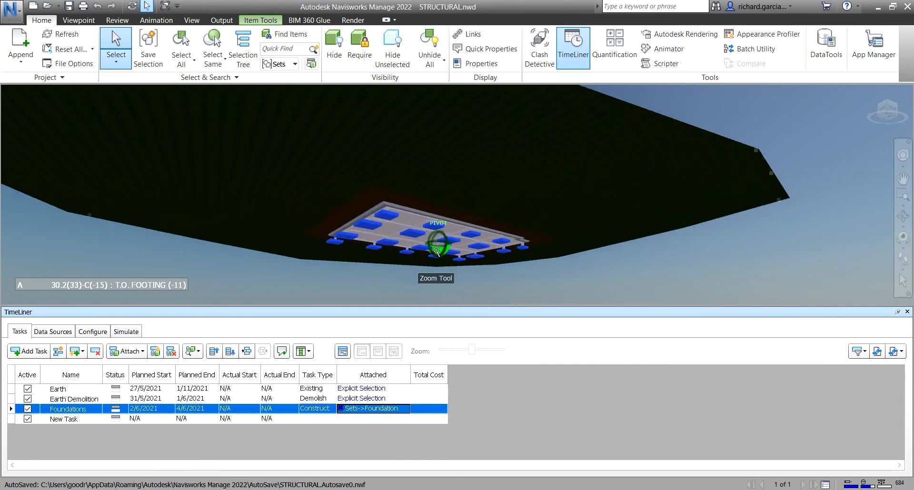
scroll(461, 222, down, 3)
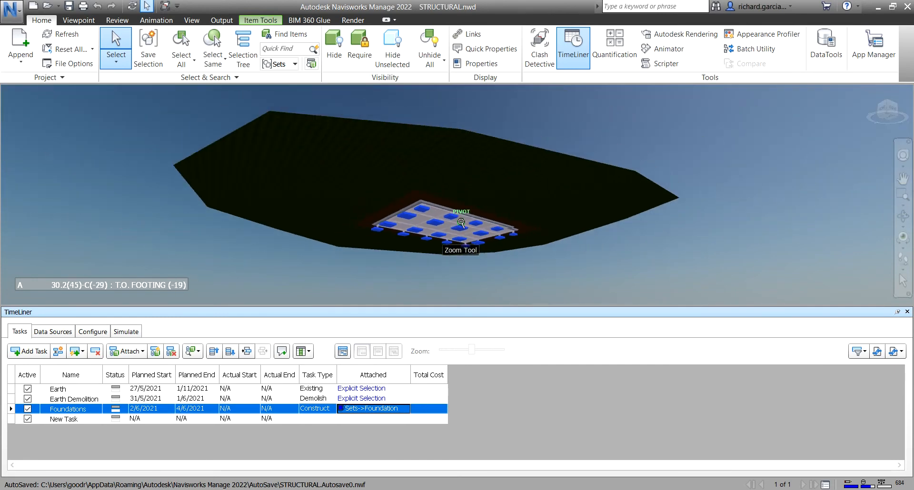
click(652, 231)
Step: Select the building's front corner column and extend the selection to all columns with the same name
middle_drag(591, 266, 651, 240)
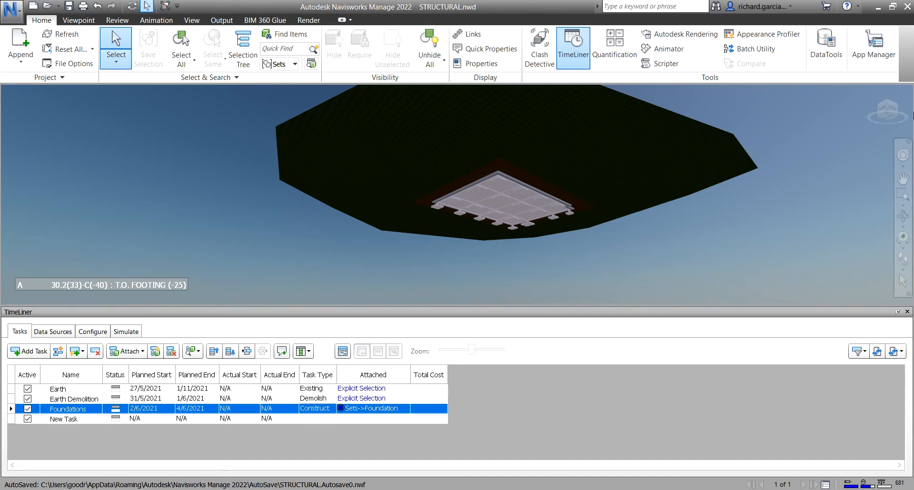
shift+middle_drag(523, 197, 554, 242)
scroll(551, 192, up, 3)
shift+middle_drag(548, 205, 551, 193)
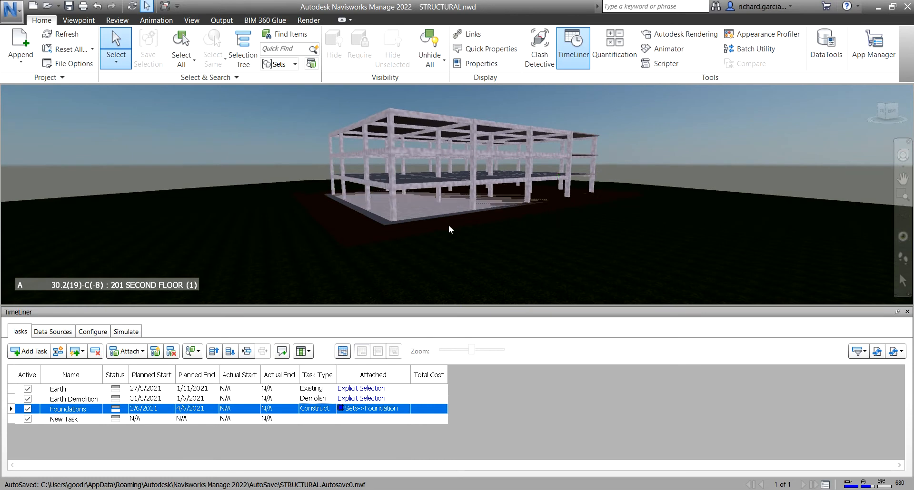
click(394, 201)
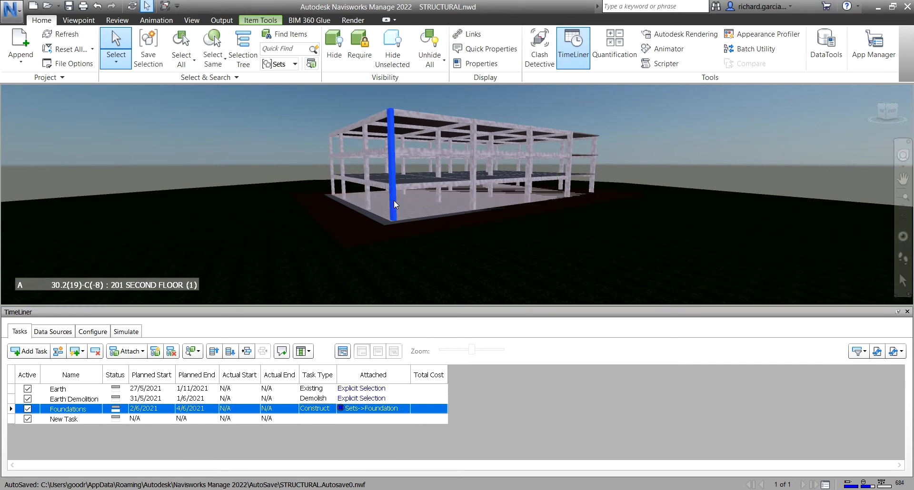
shift+middle_drag(393, 200, 399, 198)
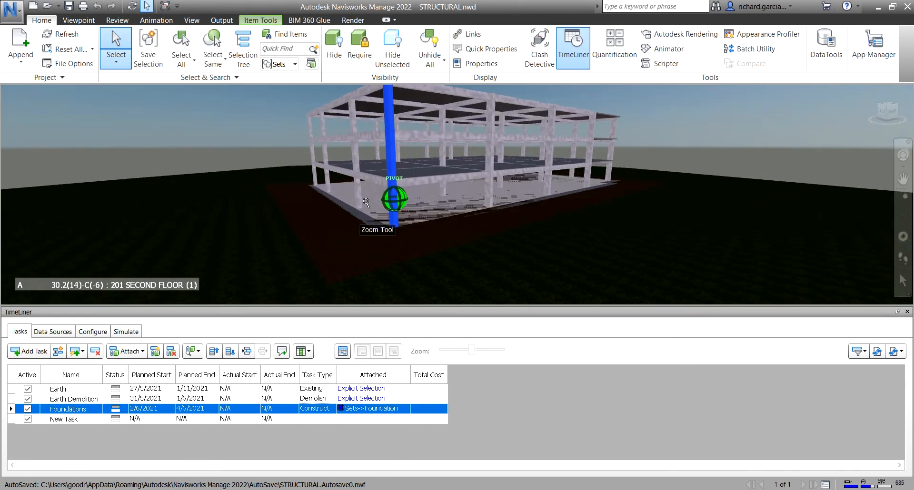
click(214, 63)
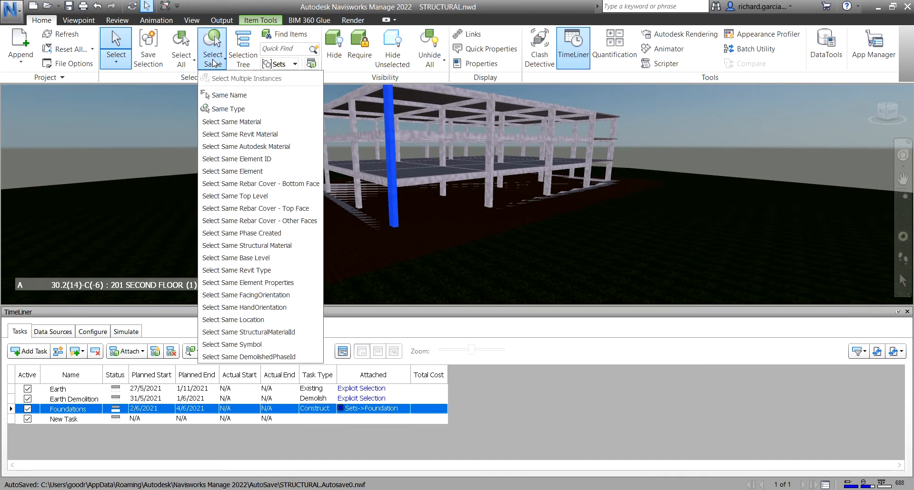
click(239, 96)
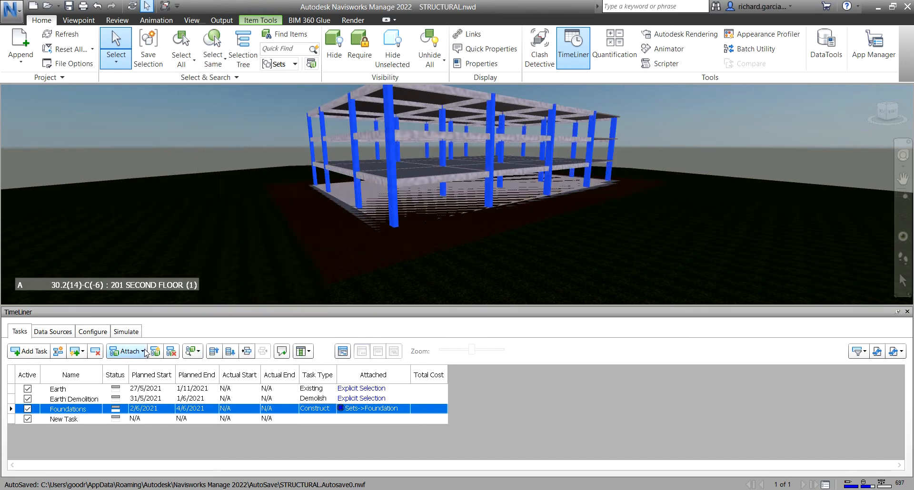
Step: Name the new task below Foundations as Columns
click(83, 418)
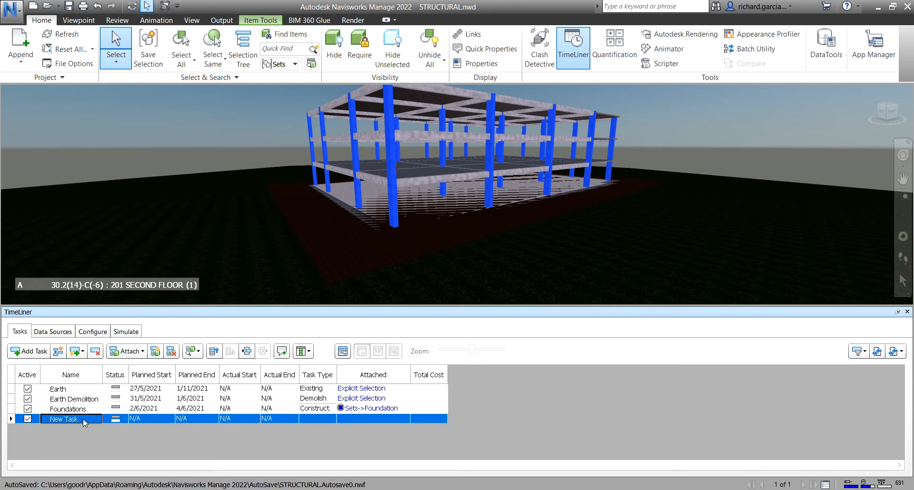
text(Columns)
key(Return)
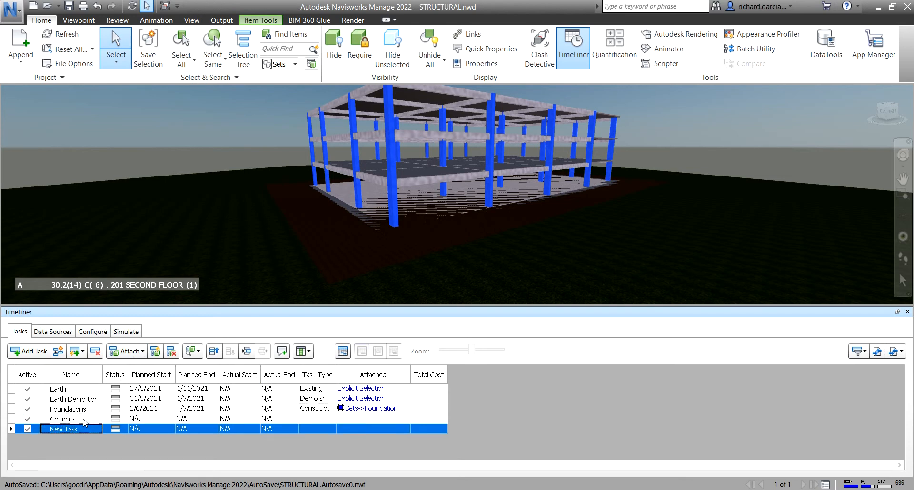
Step: Schedule the Columns task with a planned start of 7/6/2021 and a planned end of 14/6/2021
click(151, 419)
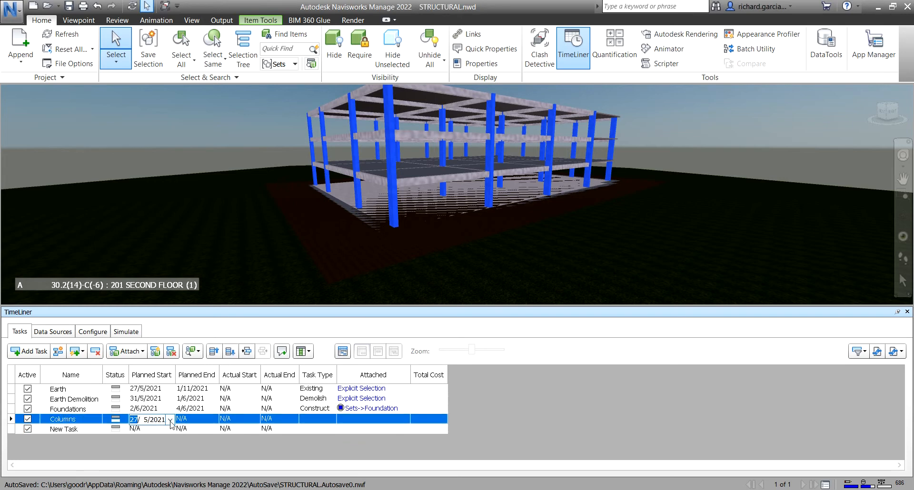
click(170, 420)
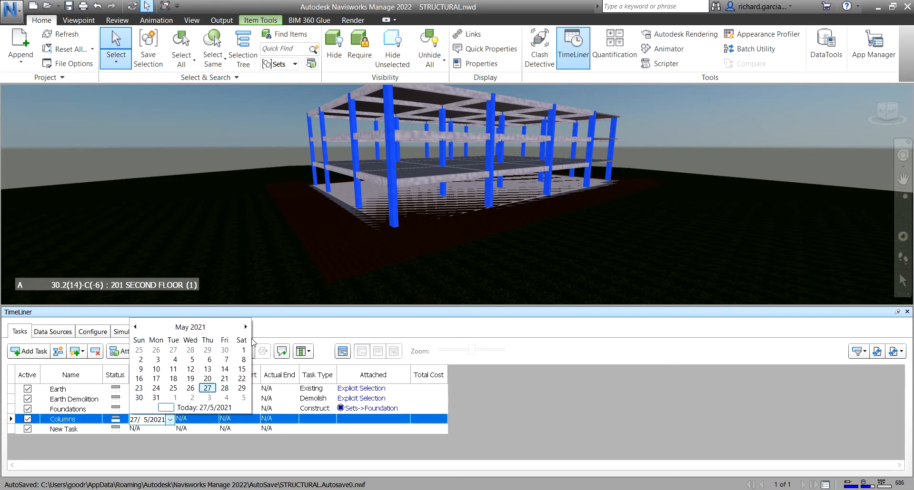
click(245, 327)
click(172, 350)
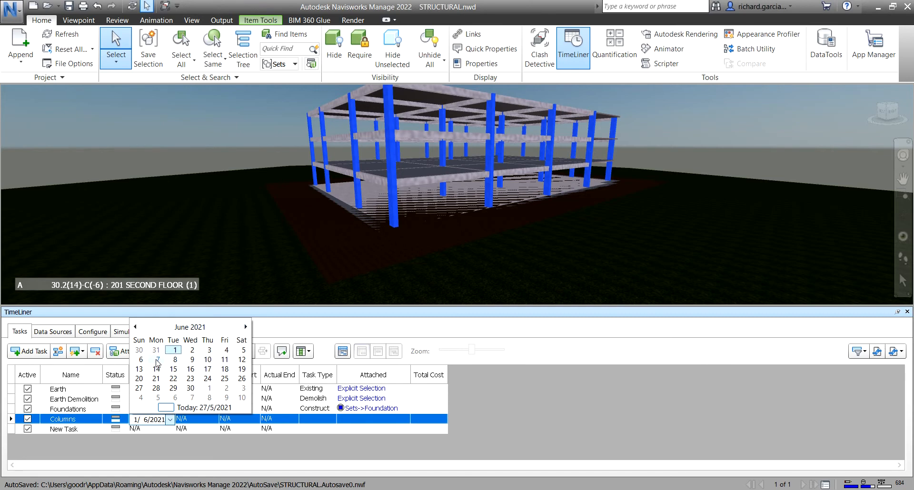
click(157, 361)
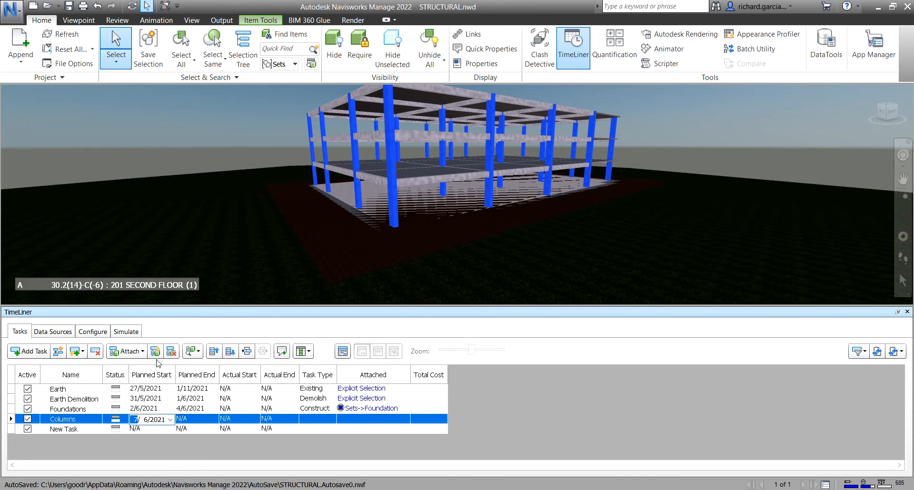
click(208, 419)
click(214, 420)
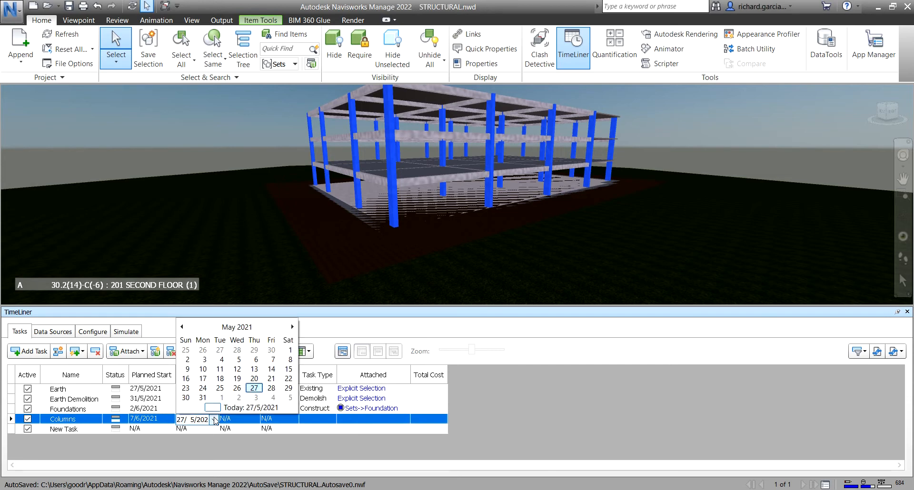
click(291, 327)
click(204, 371)
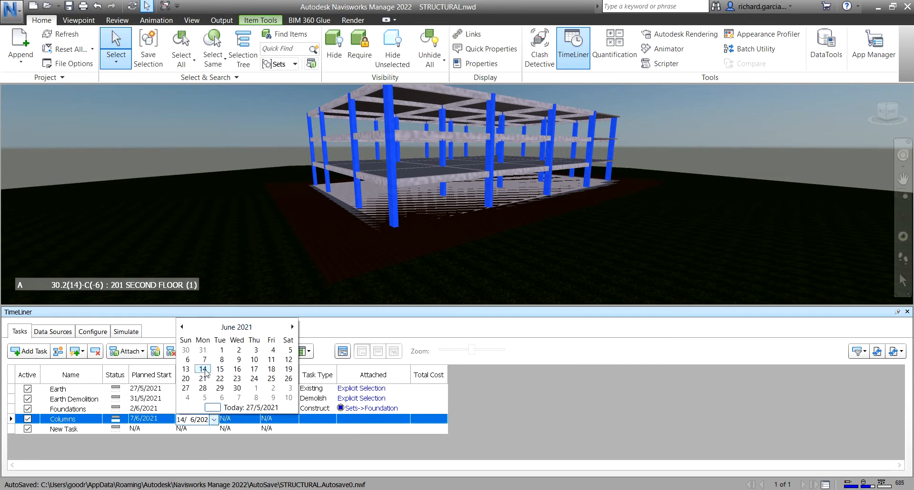
Step: Set the Columns task type to Construct and attach the currently selected columns to it
click(333, 420)
click(333, 420)
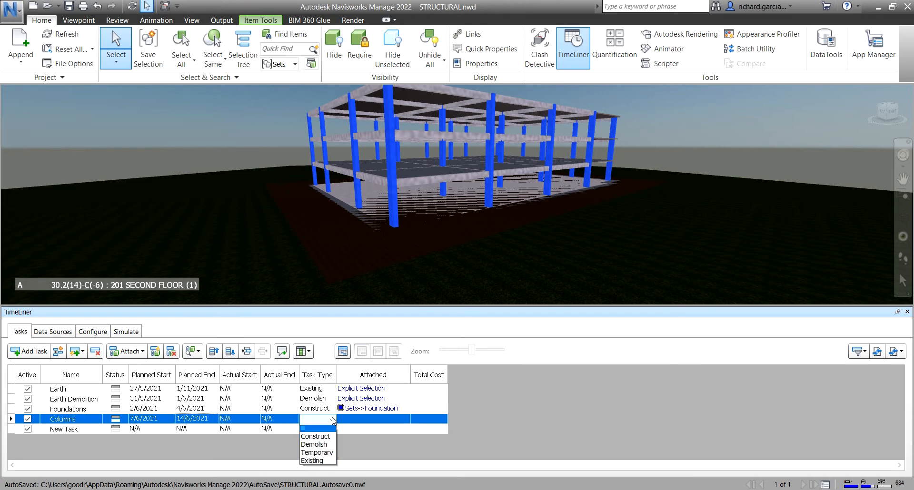
click(316, 436)
right_click(356, 423)
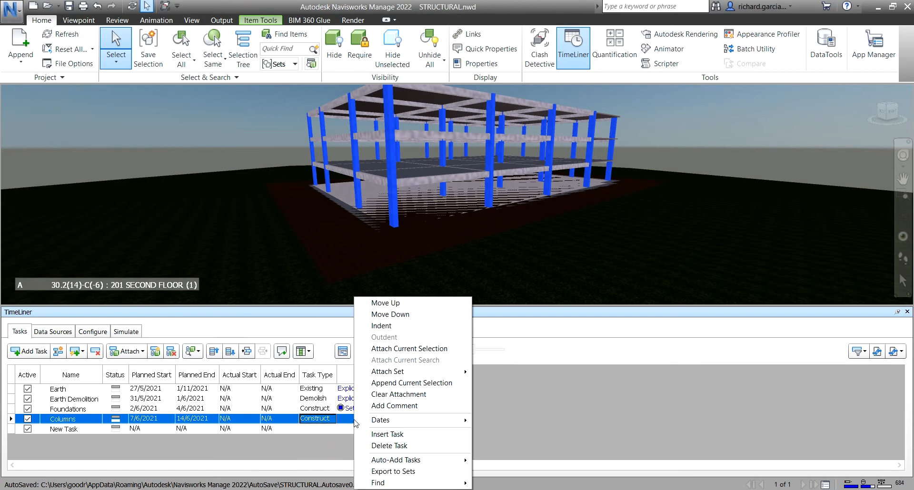
click(412, 350)
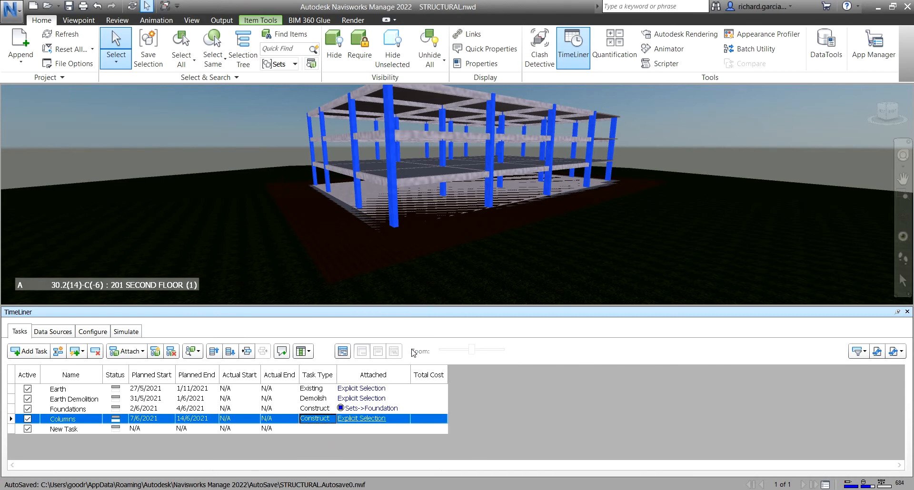
Step: Name the new task below Columns as Slab on Grade
click(81, 430)
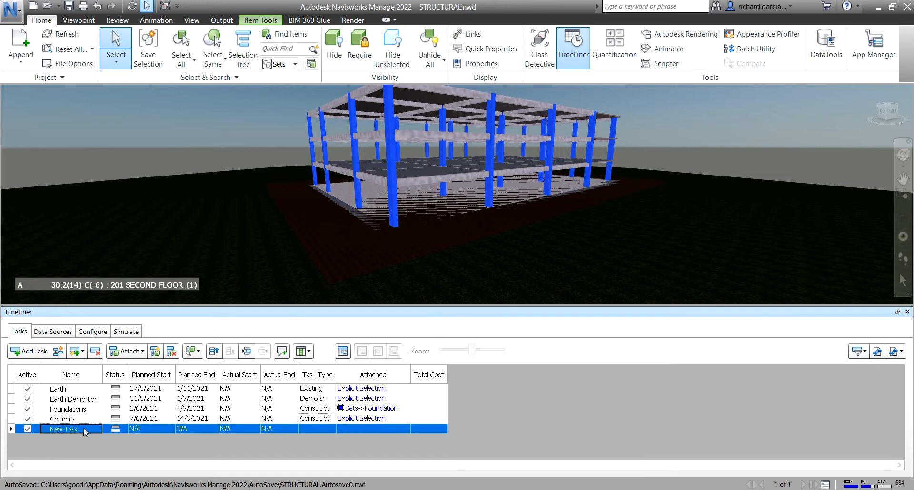
click(84, 429)
text(Slab on Grade)
key(Return)
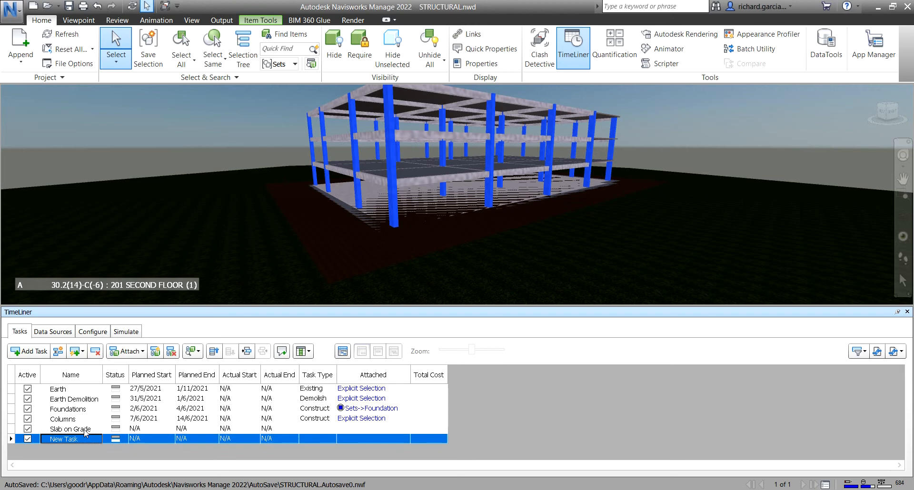
Step: Set the Slab on Grade task's planned start to 15/6/2021
click(152, 432)
click(170, 430)
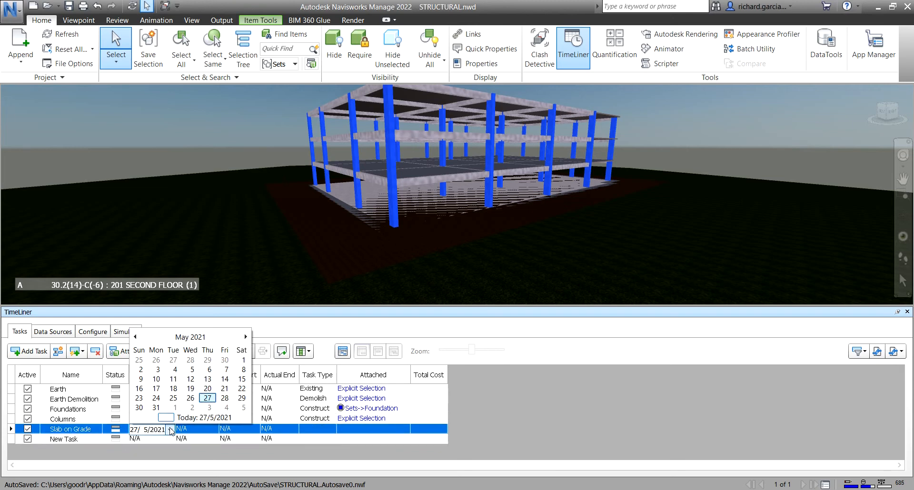
click(246, 337)
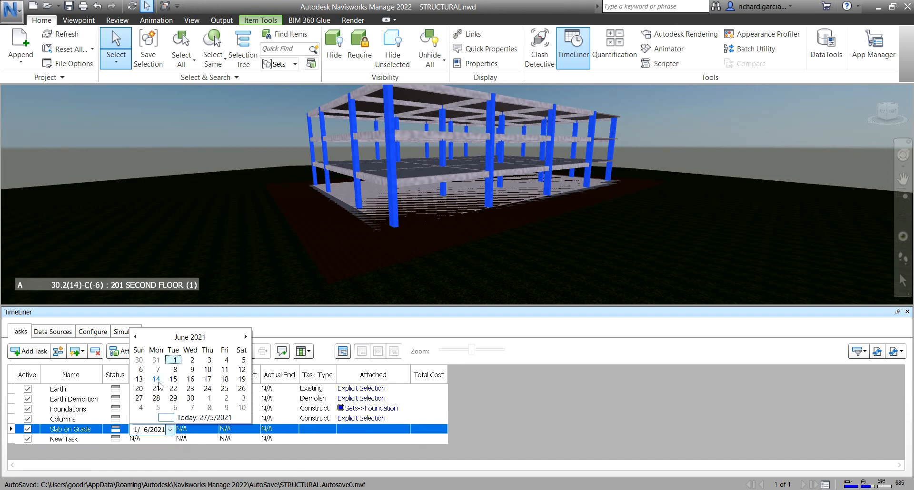
click(281, 331)
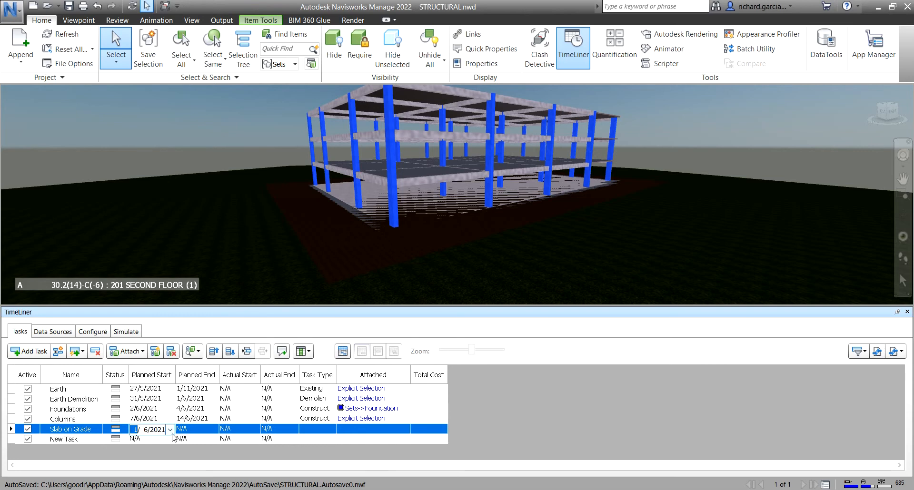
click(170, 430)
click(245, 337)
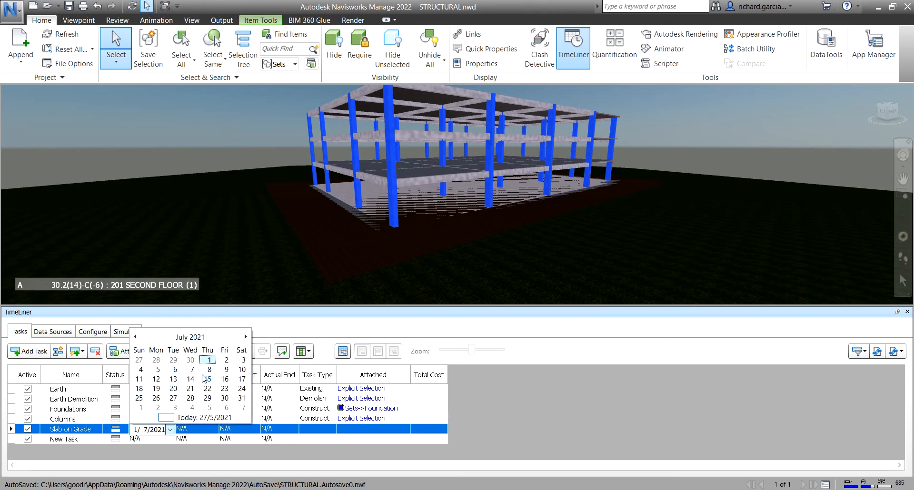
click(135, 337)
click(173, 379)
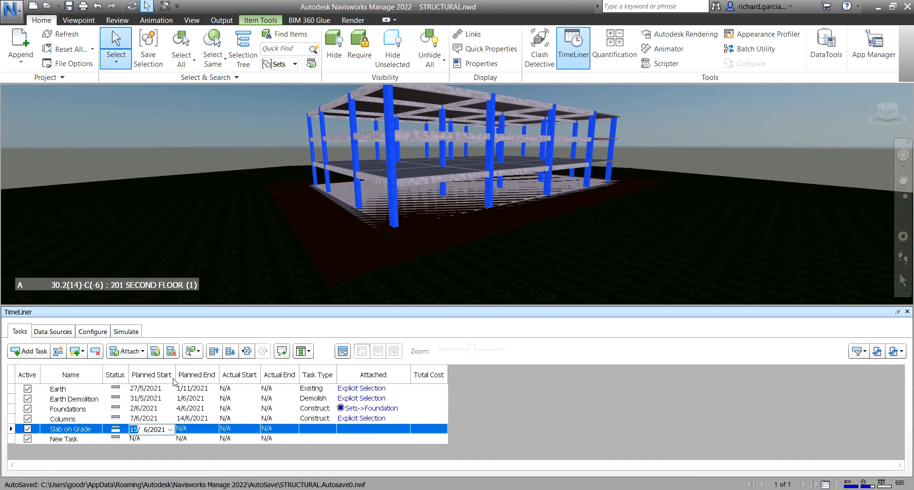
Step: Give the Slab on Grade task a planned end of 21/6/2021 and the task type Construct
click(213, 430)
click(215, 430)
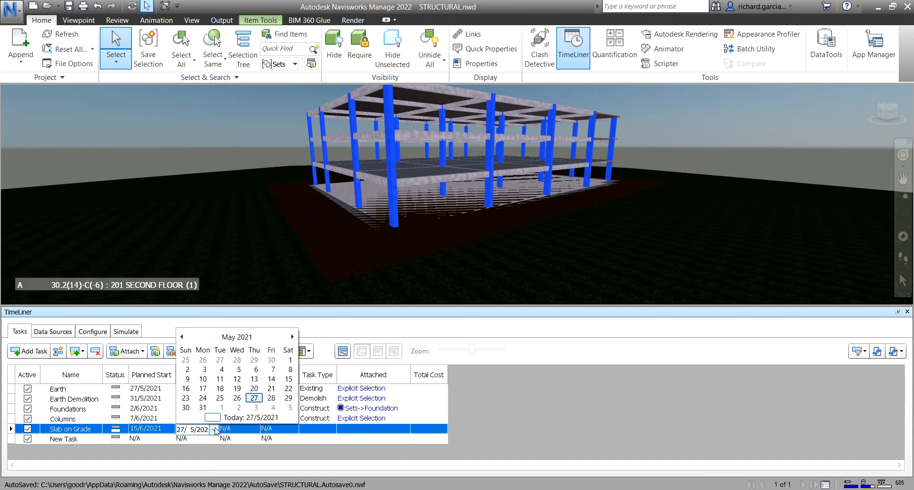
click(292, 337)
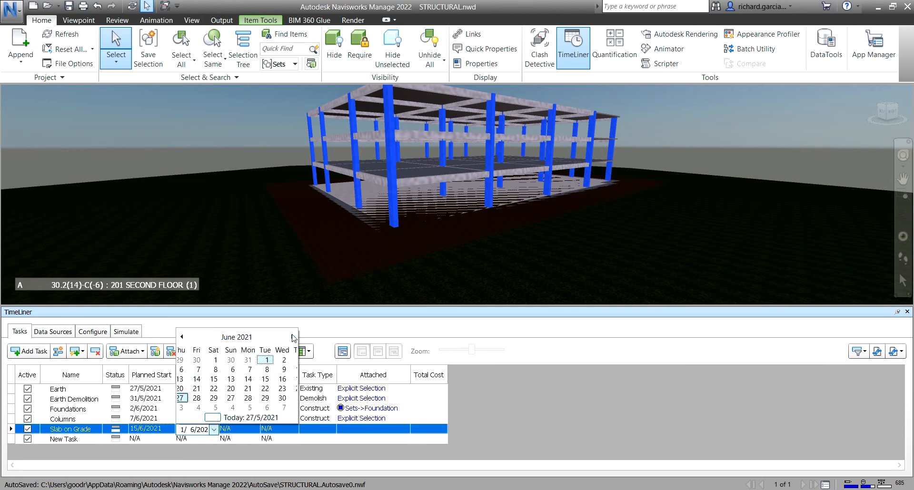
click(203, 388)
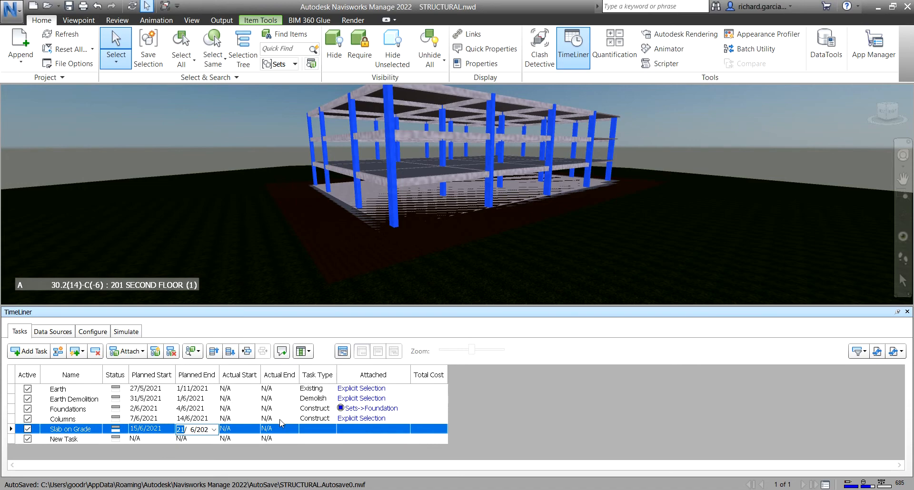
click(331, 431)
click(332, 431)
click(312, 447)
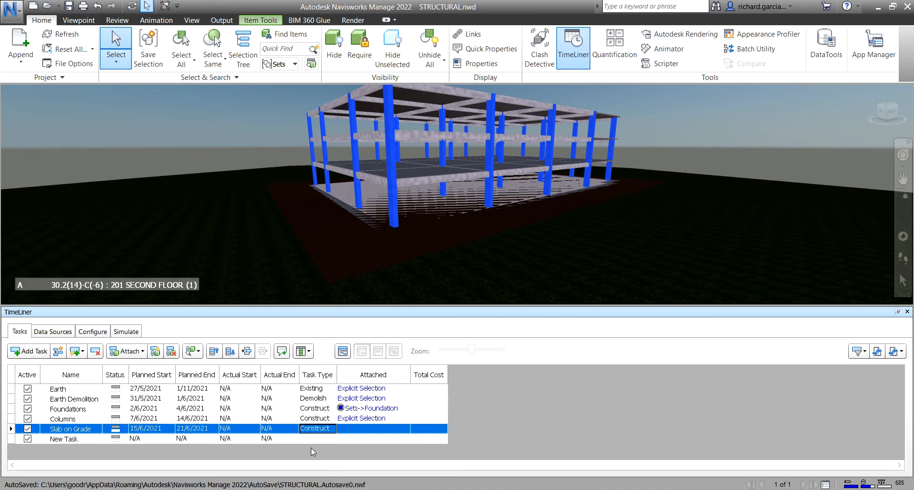
Step: Hide the rectangular earth pad around the building's base to expose the slab and footings, and clear the selection
click(197, 167)
scroll(389, 184, up, 3)
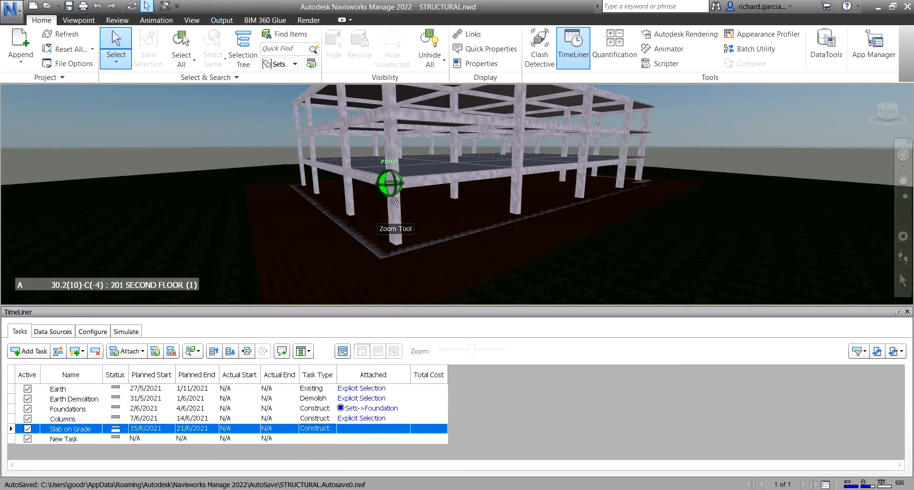
shift+middle_drag(395, 201, 422, 164)
middle_drag(430, 226, 456, 147)
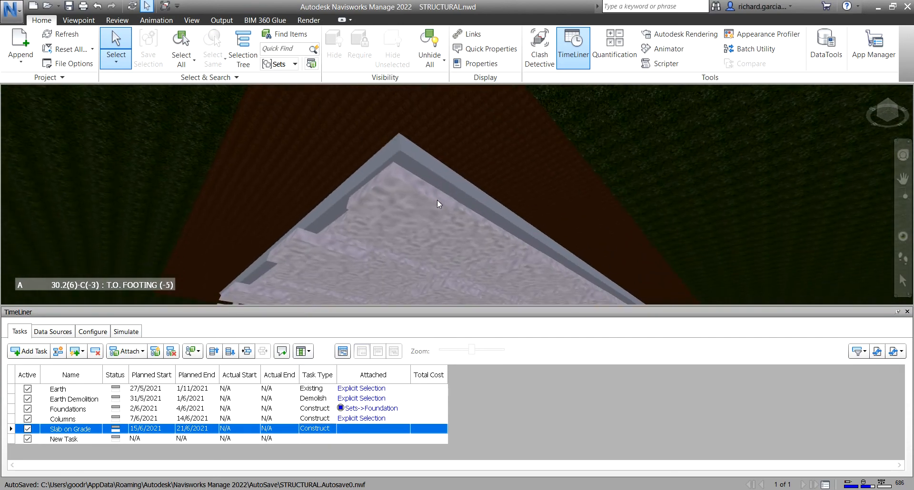
middle_drag(436, 202, 471, 221)
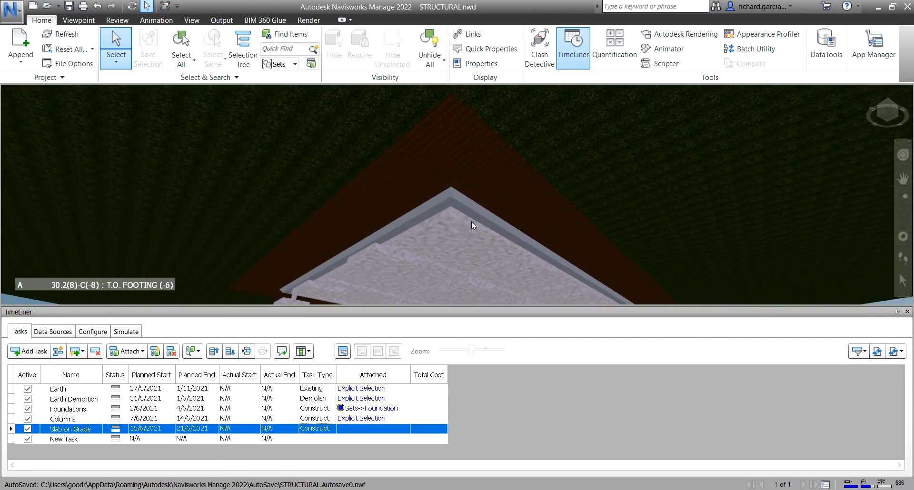
click(430, 165)
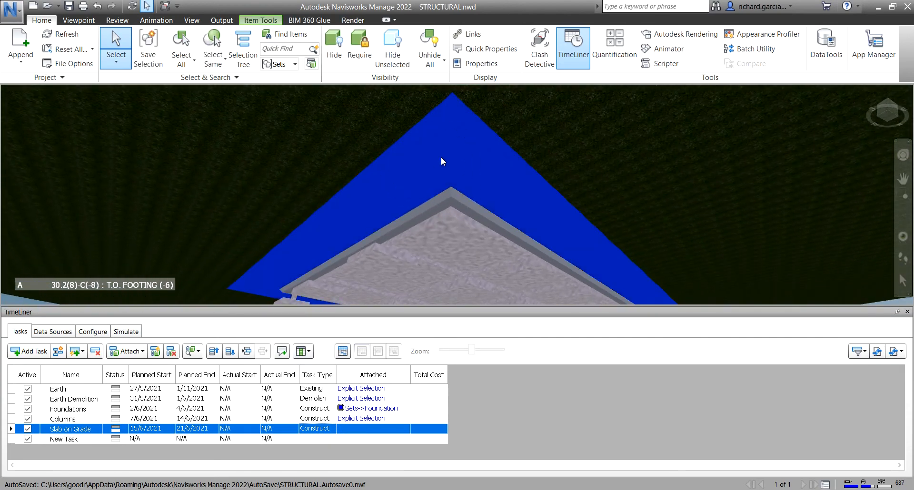
shift+middle_drag(441, 158, 440, 209)
middle_drag(469, 241, 433, 125)
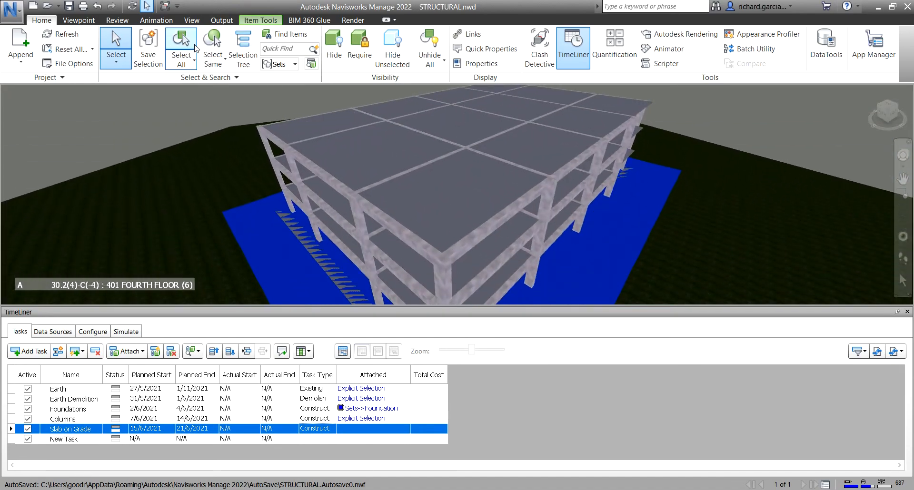
click(333, 46)
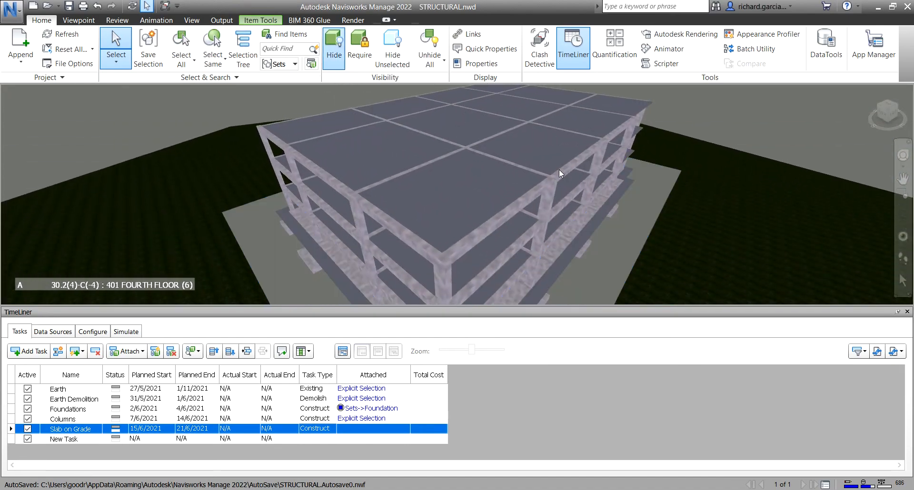
middle_drag(559, 172, 572, 120)
mouse_move(552, 199)
shift+middle_down()
mouse_move(547, 179)
mouse_move(522, 186)
shift+middle_up()
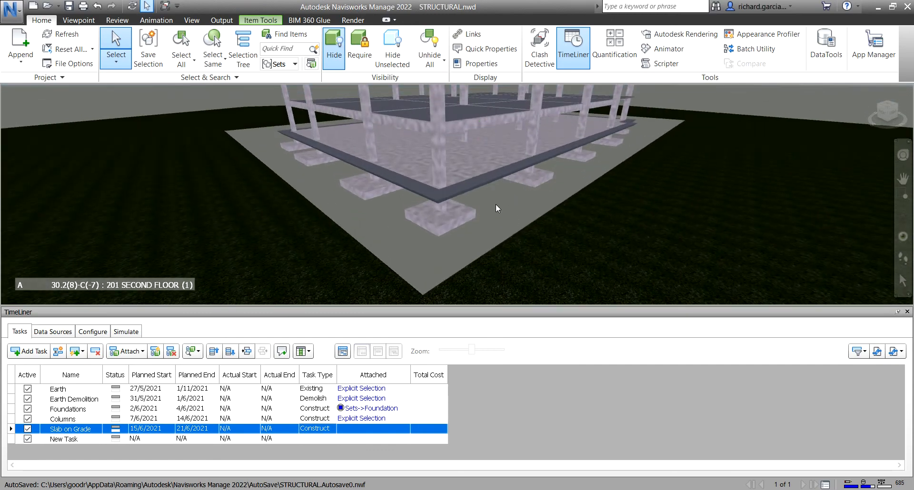
key(Escape)
Step: Select the ground-level slab together with its perimeter edge strips and attach the selection to the Slab on Grade task
mouse_move(492, 229)
shift+middle_down()
mouse_move(497, 197)
mouse_move(516, 227)
shift+middle_up()
shift+middle_drag(476, 162, 500, 192)
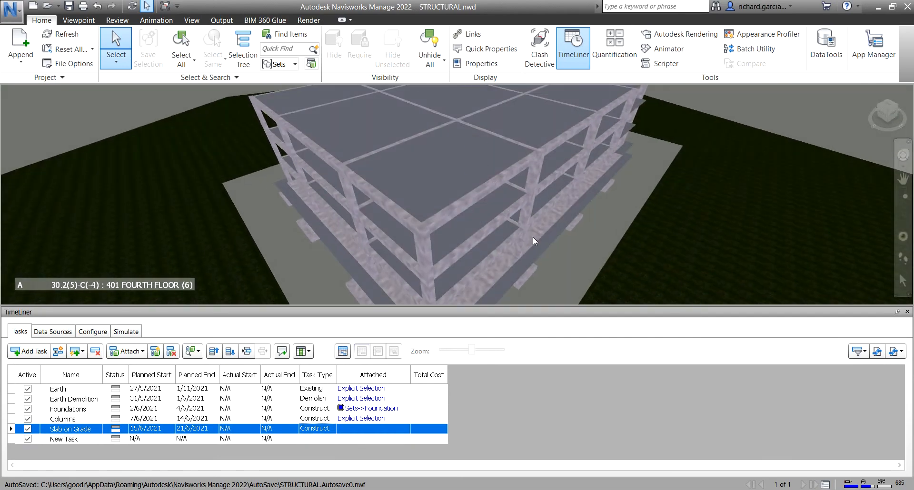
middle_drag(532, 236, 552, 162)
click(508, 199)
shift+middle_drag(508, 199, 467, 234)
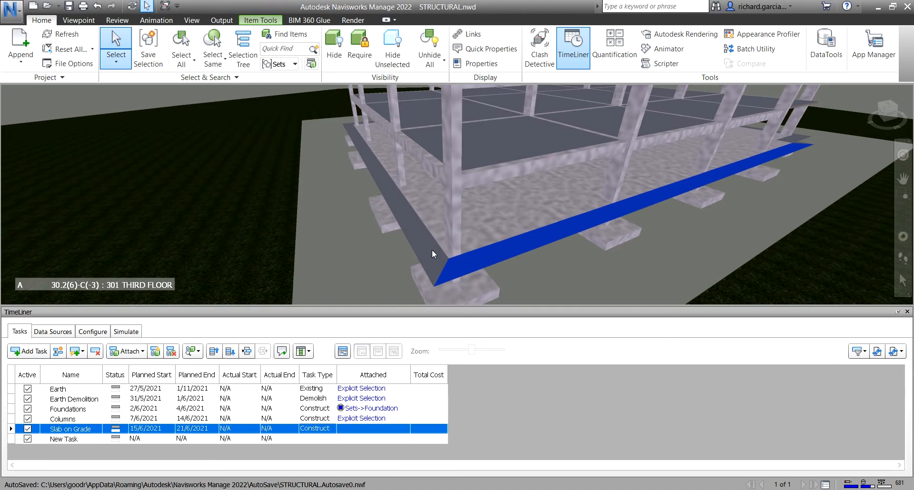
click(427, 209)
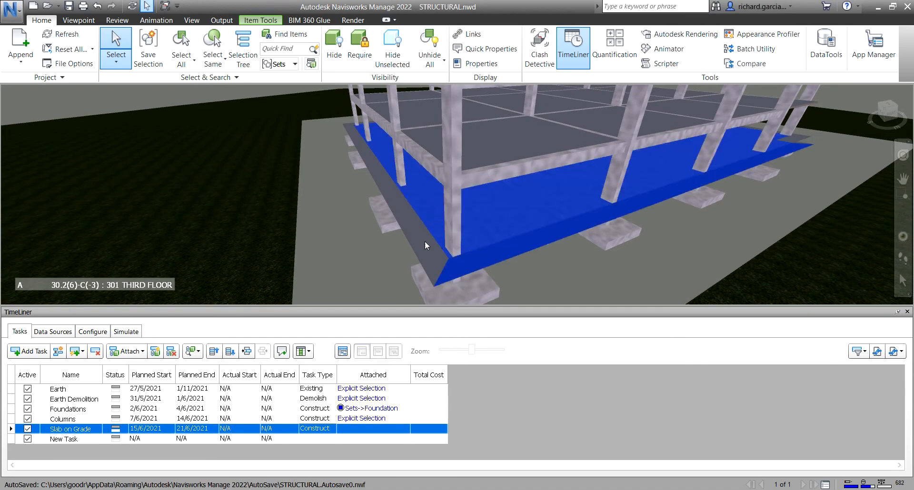
mouse_move(427, 237)
shift+middle_down()
mouse_move(489, 208)
mouse_move(614, 205)
mouse_move(628, 216)
shift+middle_up()
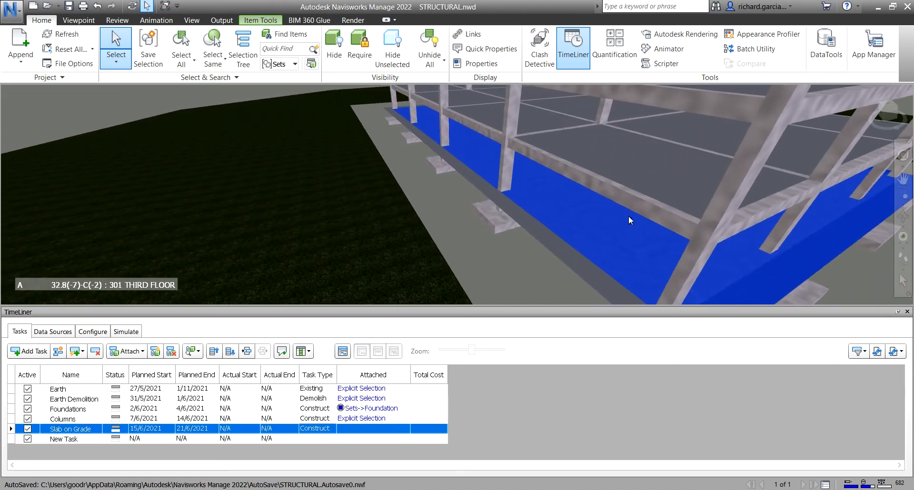
shift+middle_drag(484, 210, 568, 219)
shift+middle_drag(525, 170, 528, 183)
right_click(361, 428)
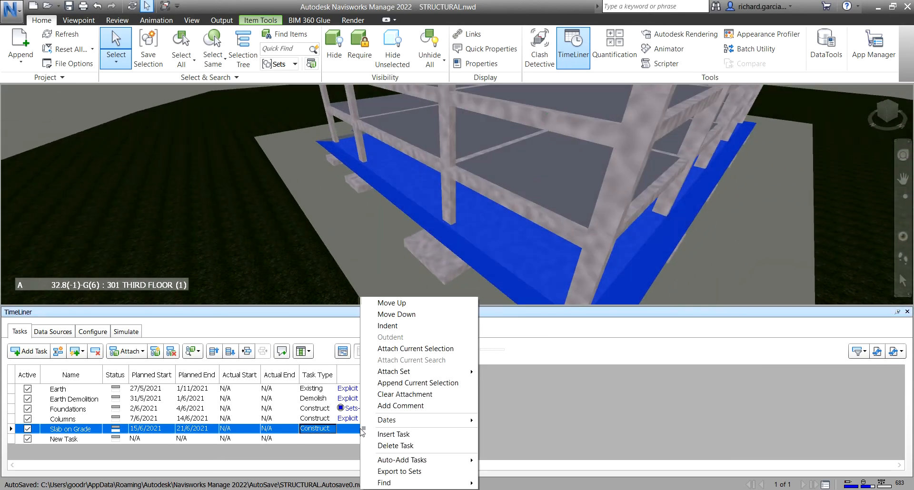
click(426, 349)
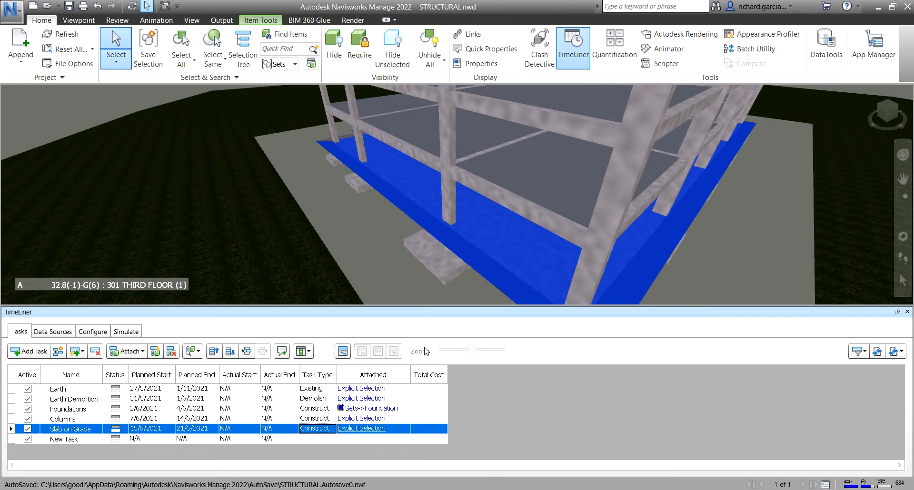
Step: Change the Slab on Grade task's planned end to 17/6/2021
click(213, 432)
click(214, 430)
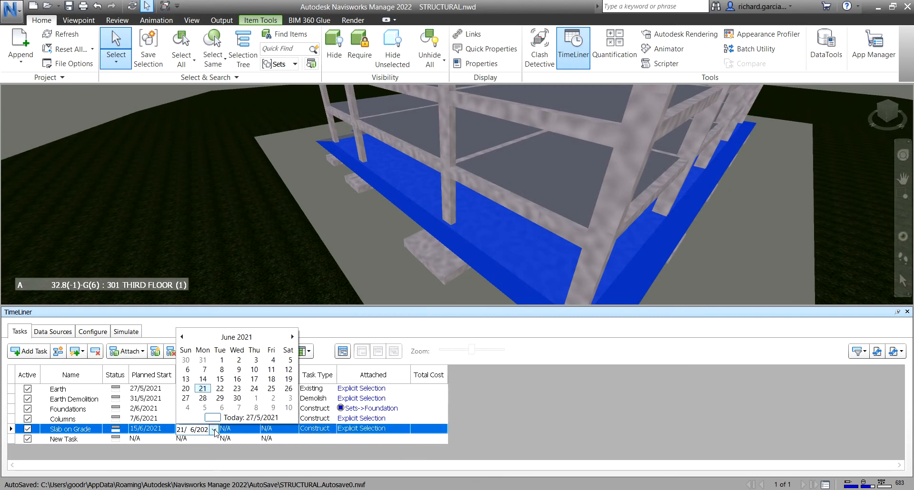
click(256, 379)
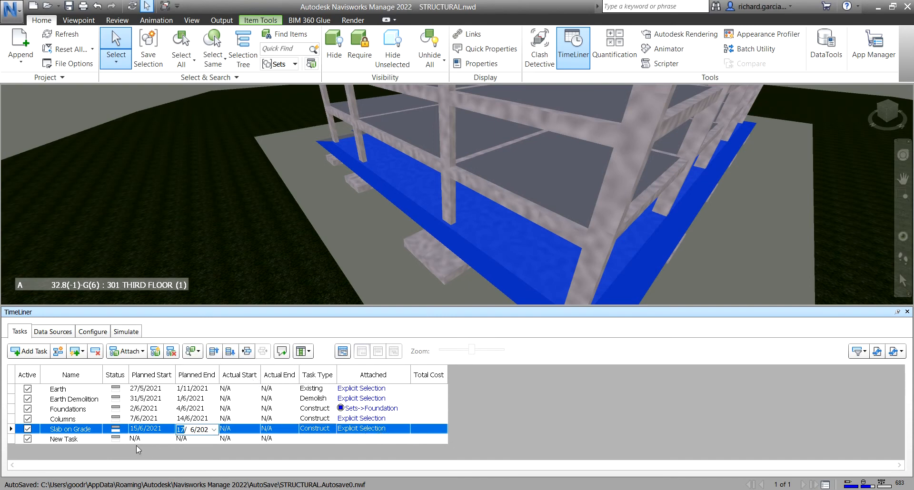
Step: Name the new task below Slab on Grade for the 2nd Floor framing
click(67, 439)
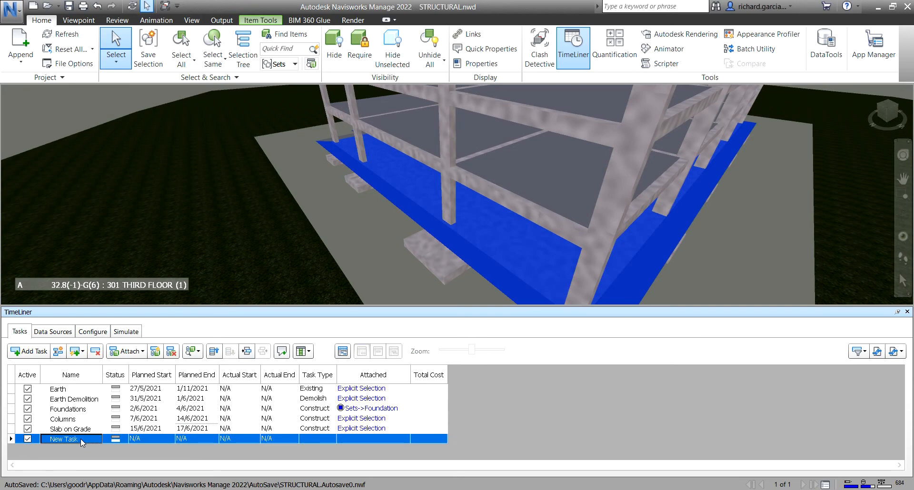
double_click(81, 439)
key(BackSpace)
key(BackSpace)
key(BackSpace)
key(Return)
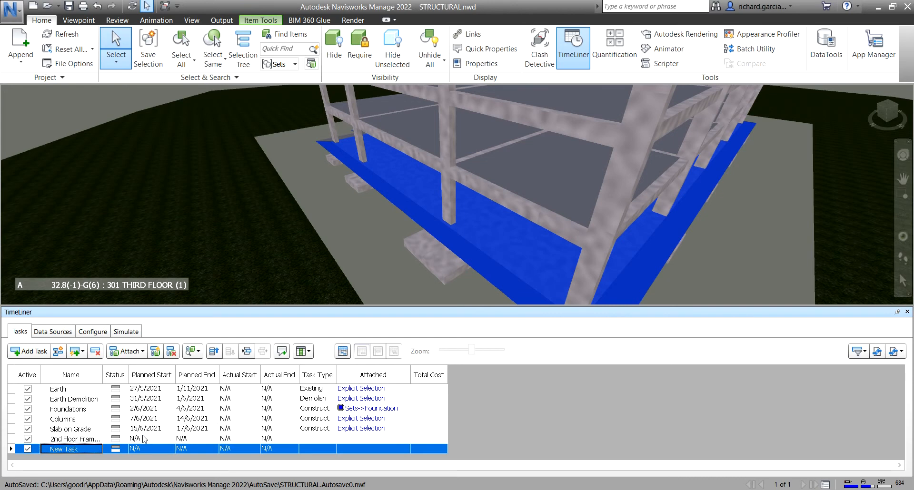
Step: Schedule the 2nd Floor framing task with a planned start of 18/6/2021 and a planned end of 21/6/2021
click(155, 440)
click(170, 439)
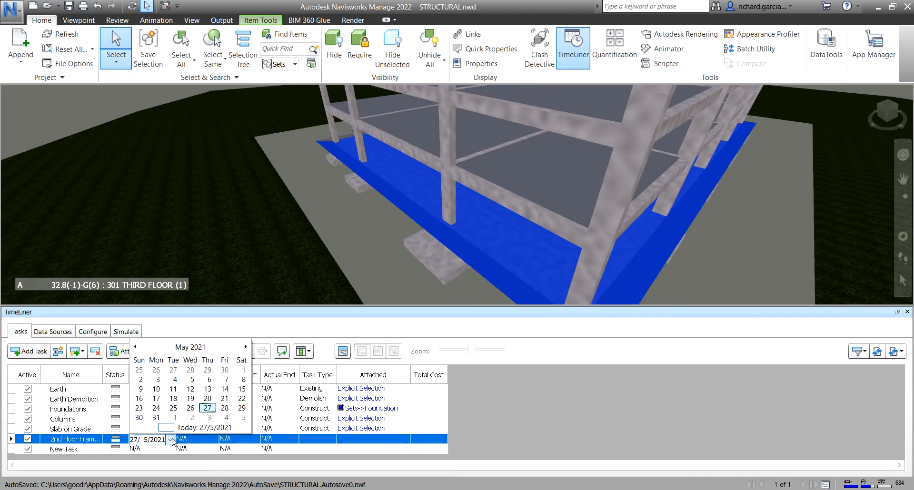
click(246, 347)
click(230, 390)
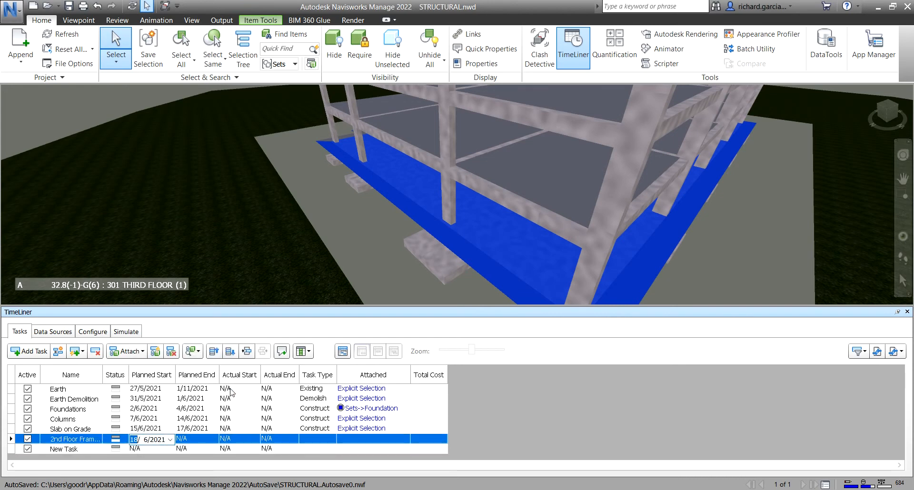
click(208, 440)
click(214, 440)
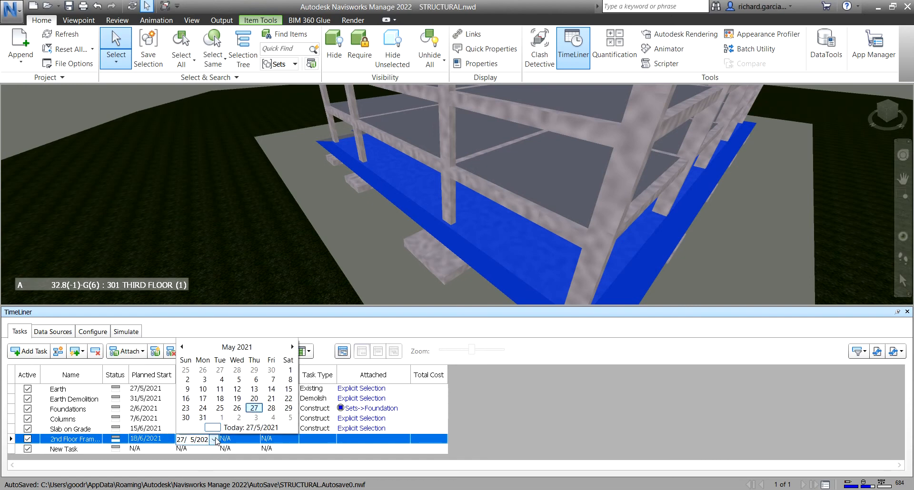
click(292, 347)
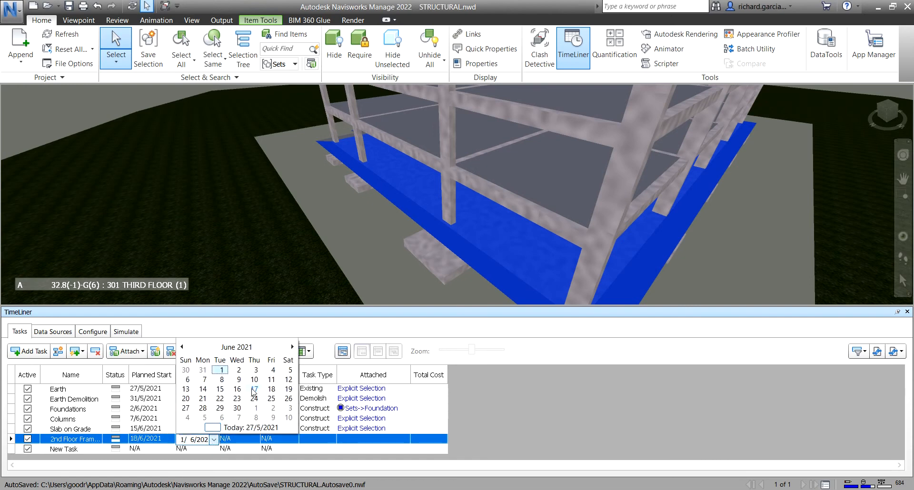
click(204, 400)
Step: Set the 2nd Floor framing task type to Construct
click(313, 442)
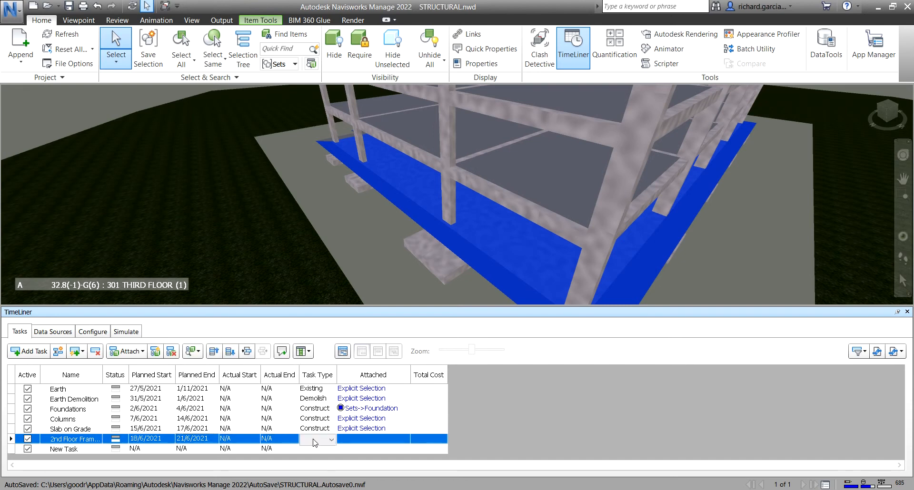
click(332, 442)
click(316, 457)
Step: Attach the Structural Framing group of 201 SECOND FLOOR from the Selection Tree to the 2nd Floor framing task
click(103, 96)
mouse_move(249, 159)
shift+middle_down()
mouse_move(345, 184)
mouse_move(344, 207)
mouse_move(360, 200)
shift+middle_up()
click(409, 173)
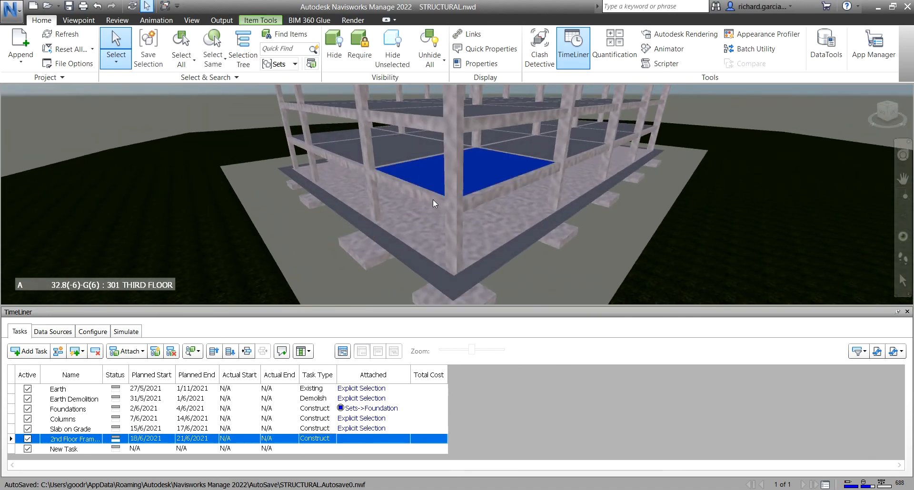
shift+middle_drag(433, 200, 496, 202)
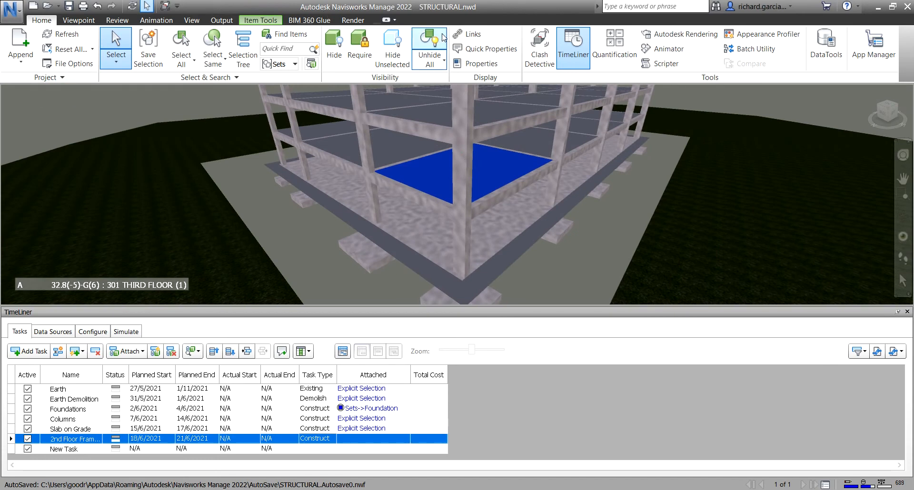
click(243, 55)
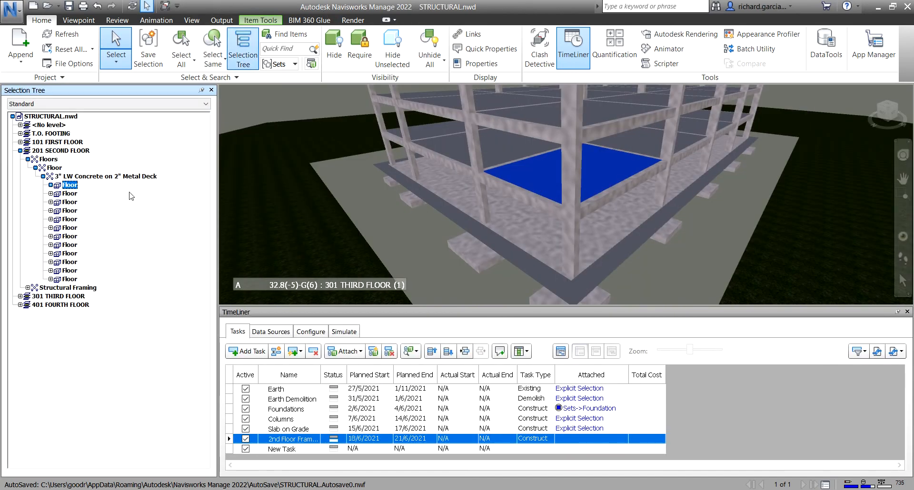
click(20, 150)
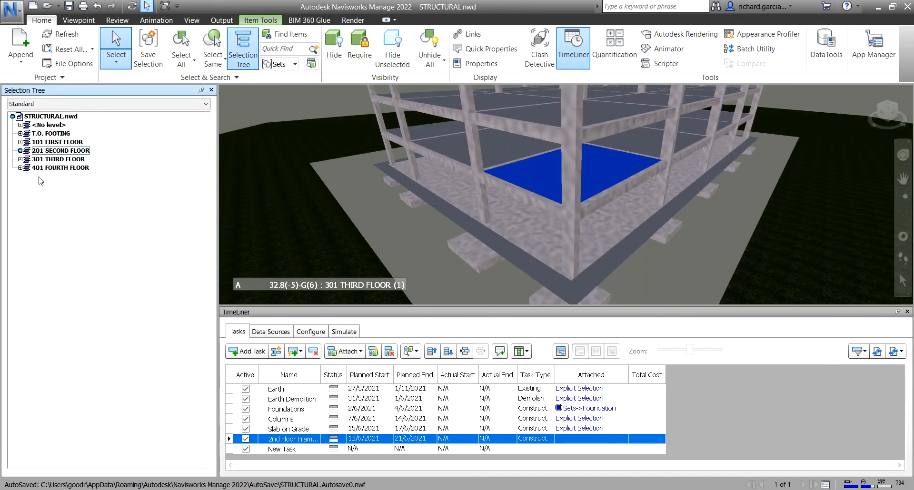
click(269, 113)
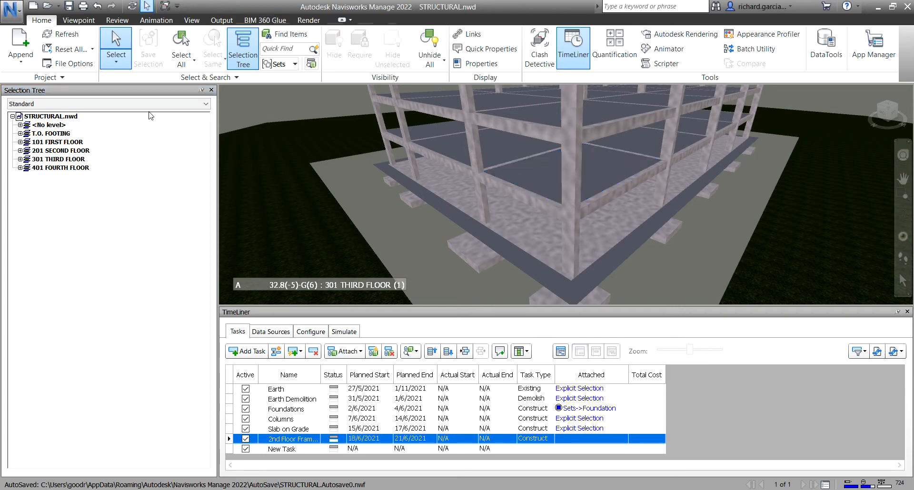
click(20, 150)
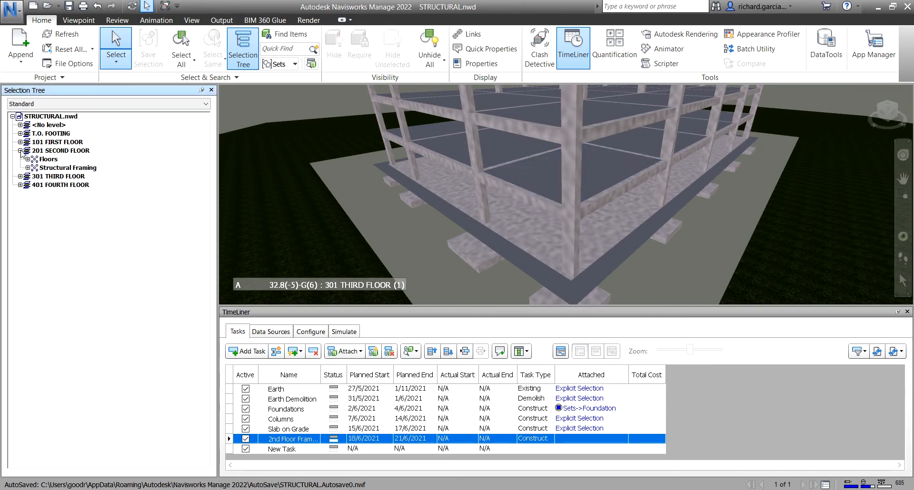
click(65, 169)
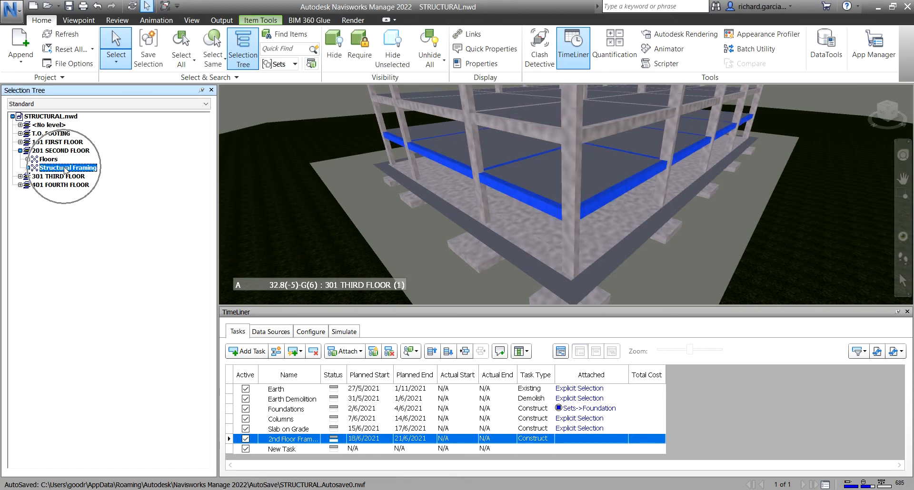
right_click(566, 444)
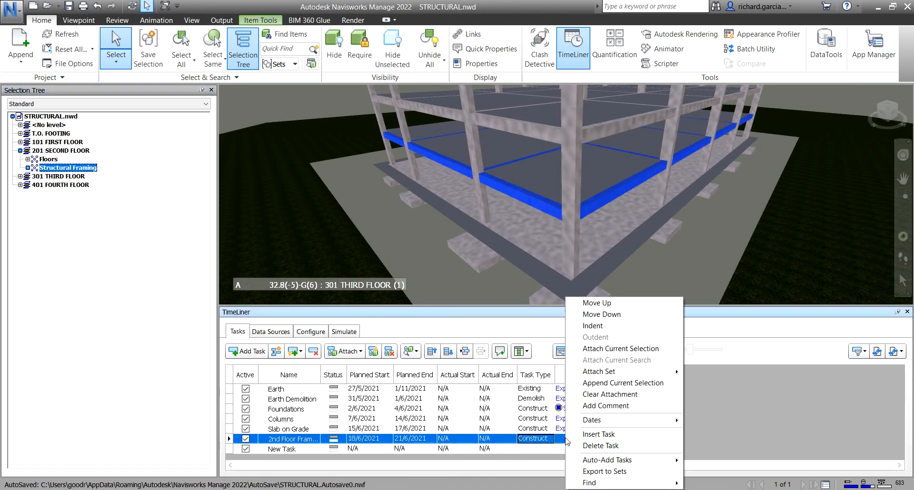
click(620, 349)
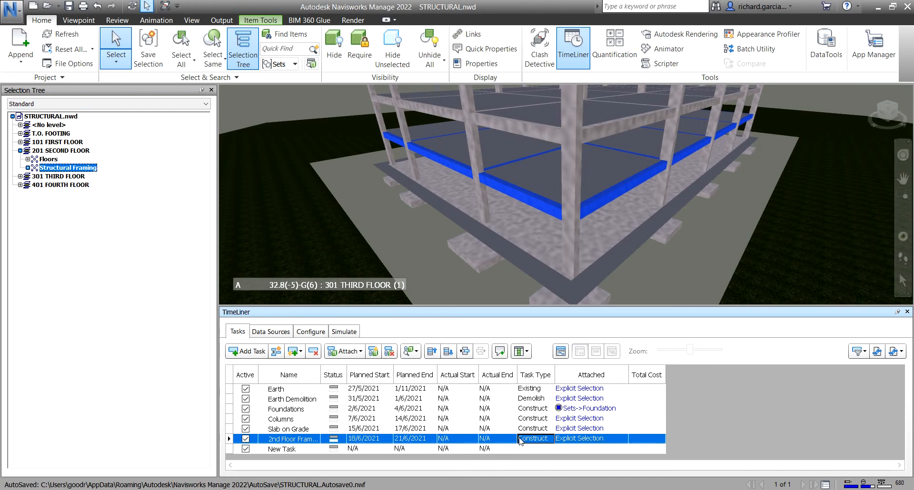
Step: Name the new task below the 2nd Floor framing task "2nd Floor Slab"
click(303, 451)
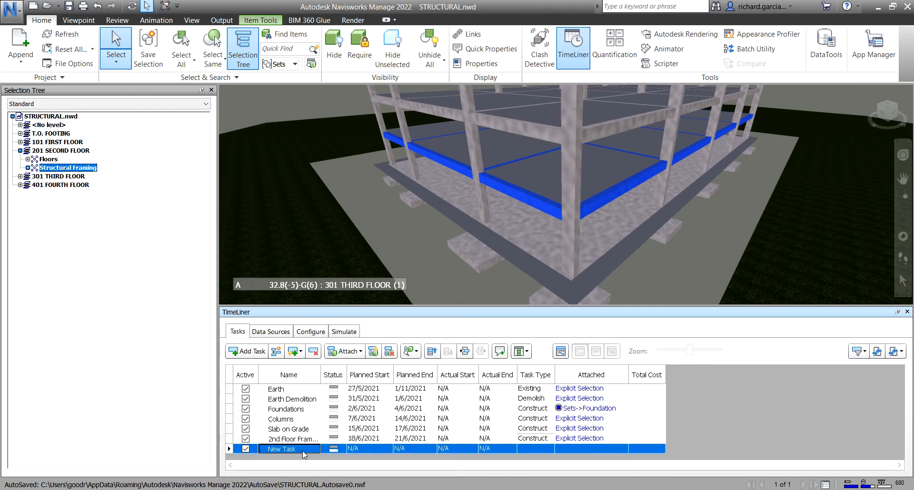
click(298, 450)
text(@)
key(Return)
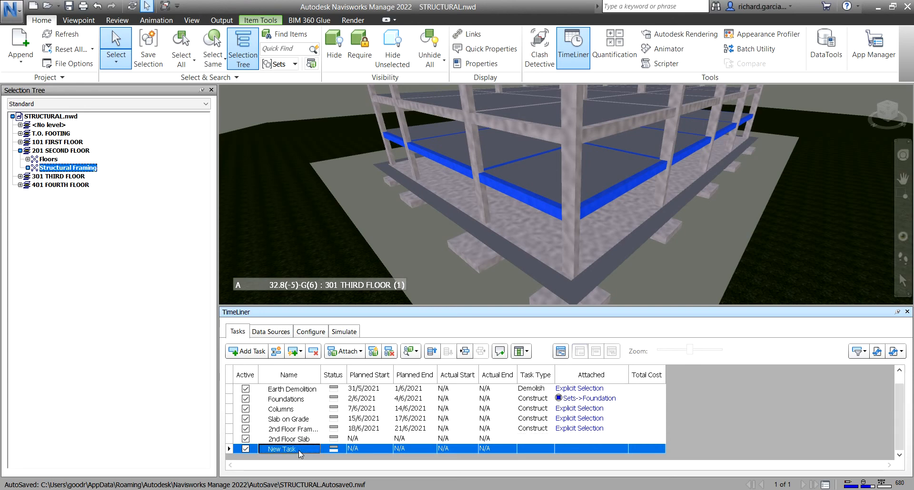
Step: Schedule the 2nd Floor Slab task with a planned start of 22/6/2021 and a planned end of 24/6/2021
click(366, 443)
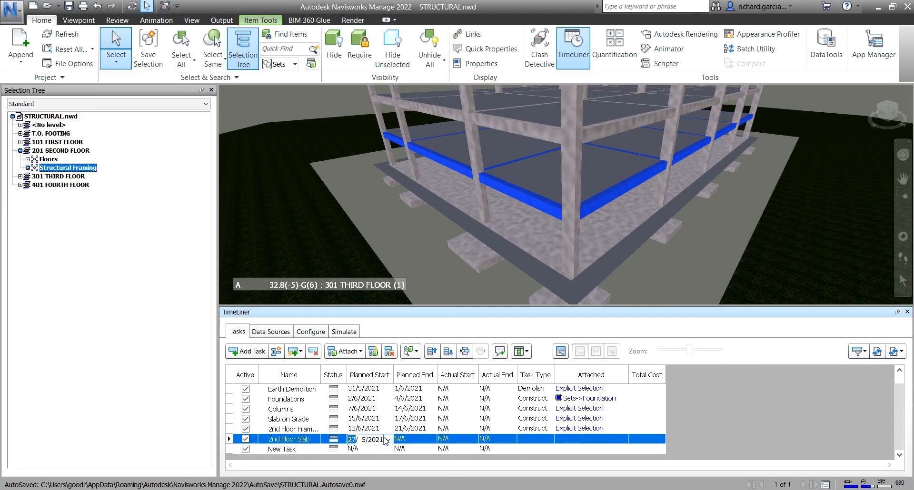
click(389, 439)
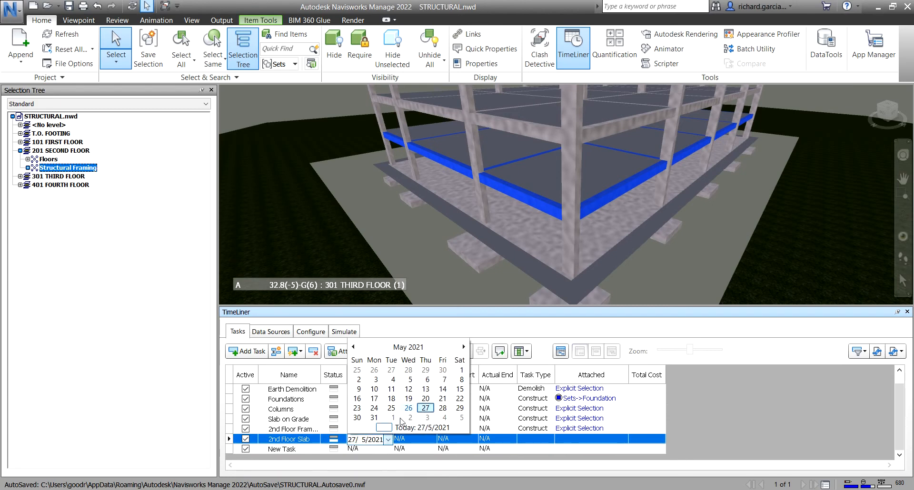
click(463, 347)
click(393, 399)
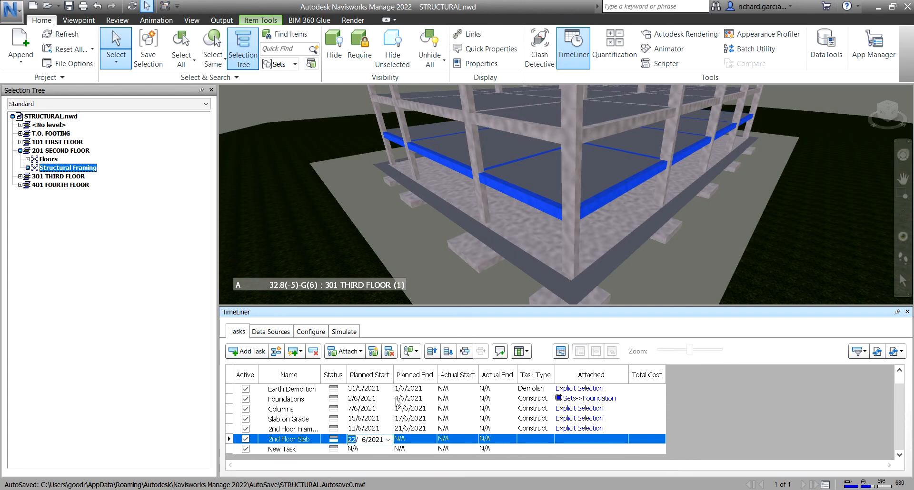
click(425, 439)
click(431, 439)
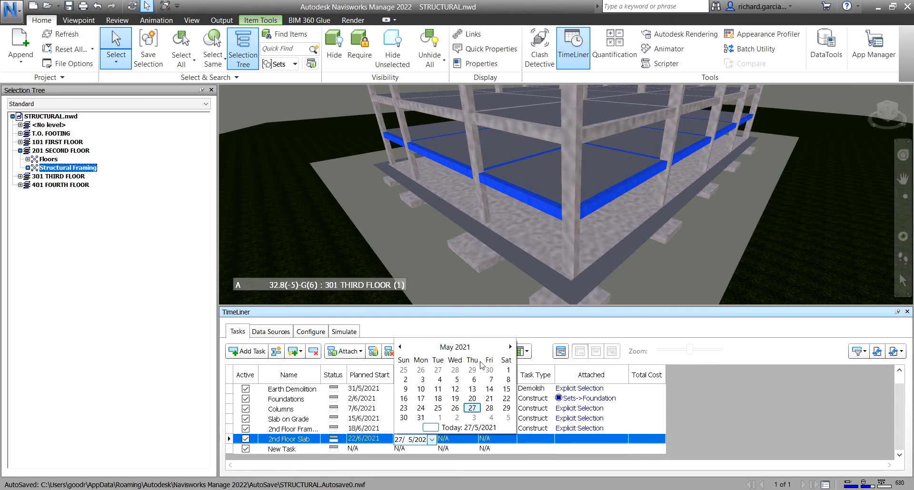
click(510, 347)
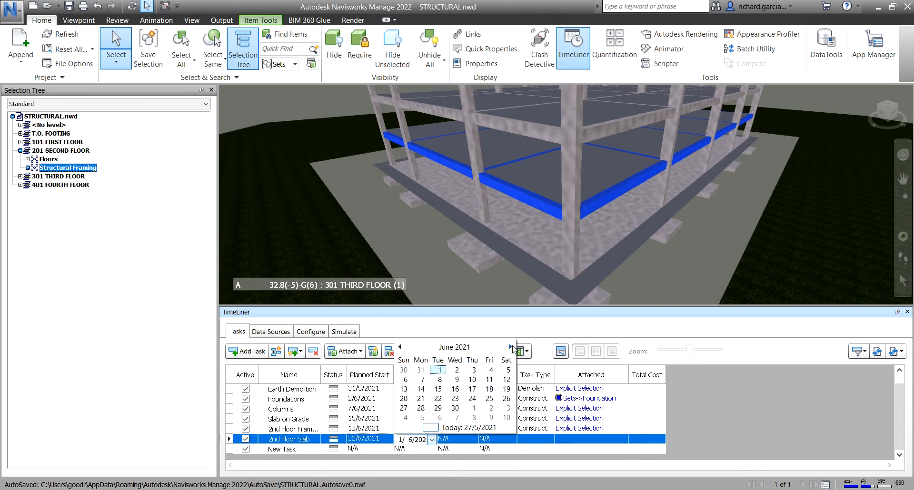
click(472, 398)
Step: Set the 2nd Floor Slab task type to Construct and attach the Floors group of 201 SECOND FLOOR to it
click(535, 438)
click(552, 438)
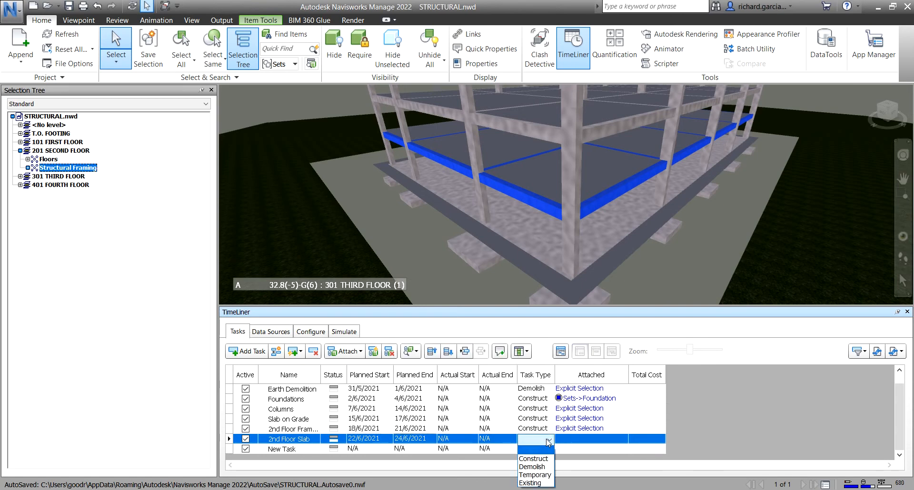
click(533, 449)
right_click(579, 441)
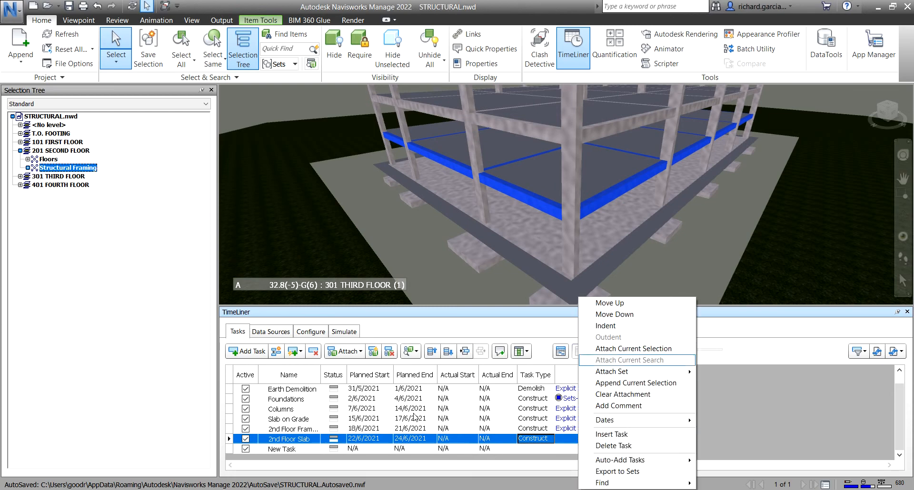
click(48, 160)
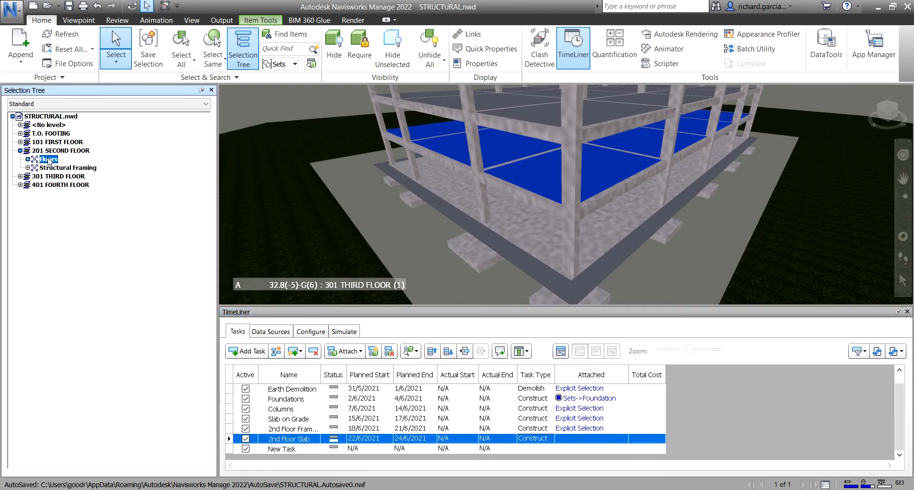
right_click(571, 442)
click(616, 349)
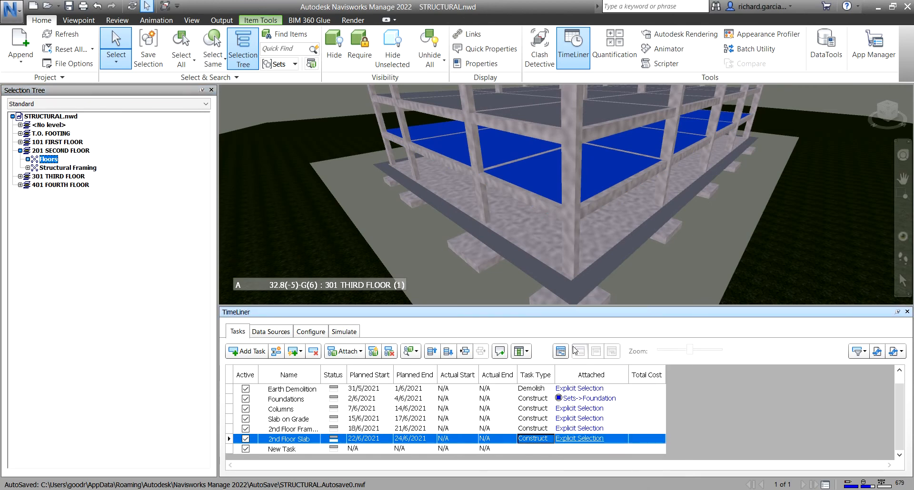
Step: Name the new task below 2nd Floor Slab "3rd Floor Framing"
click(306, 450)
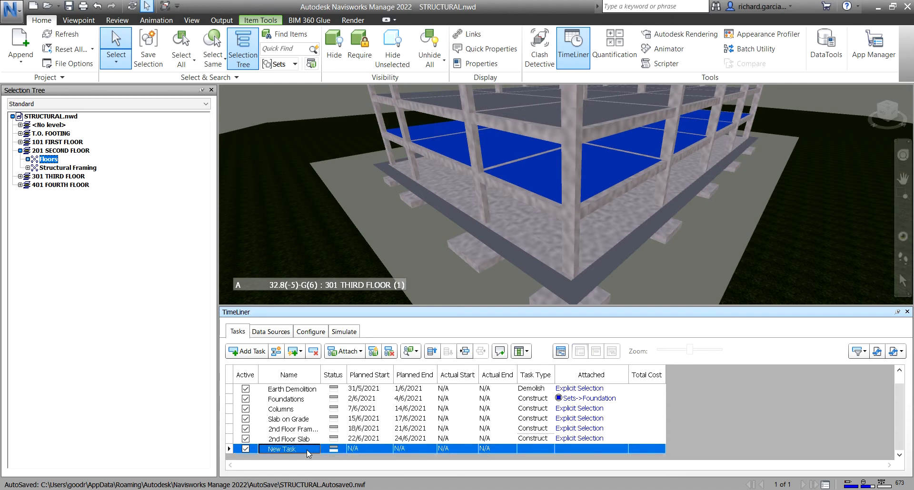
click(303, 450)
text(2)
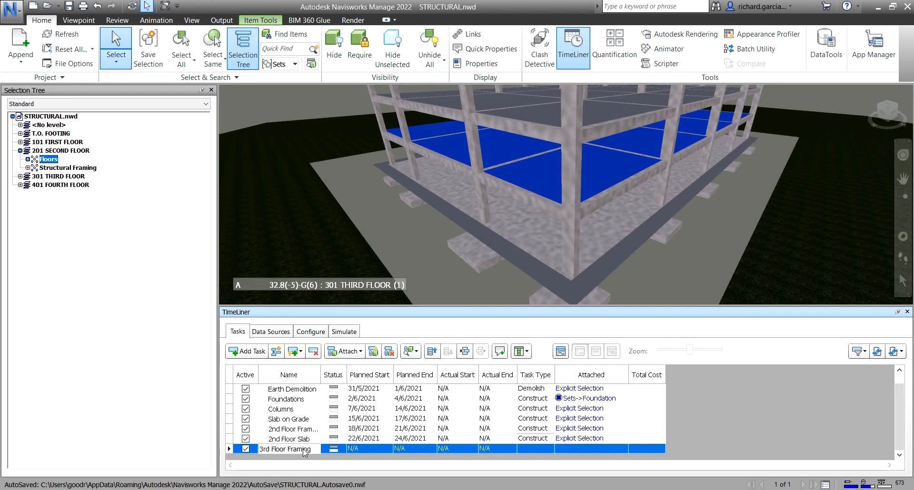
Step: Schedule the 3rd Floor Framing task with a planned start of 25/6/2021 and a planned end of 28/6/2021
click(381, 448)
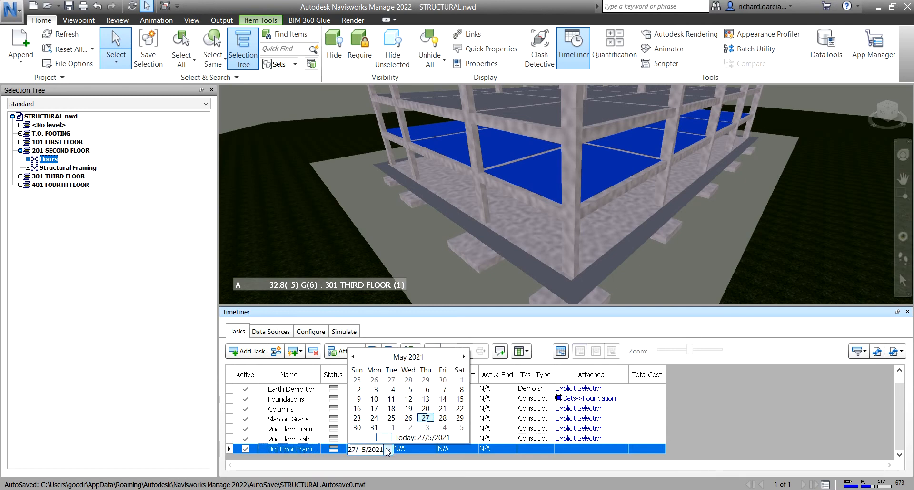
click(388, 450)
click(465, 357)
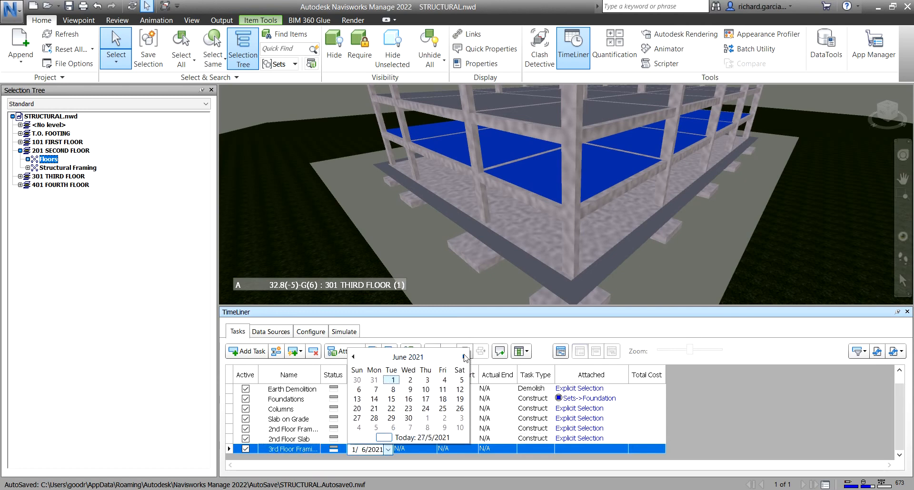
click(443, 409)
click(426, 447)
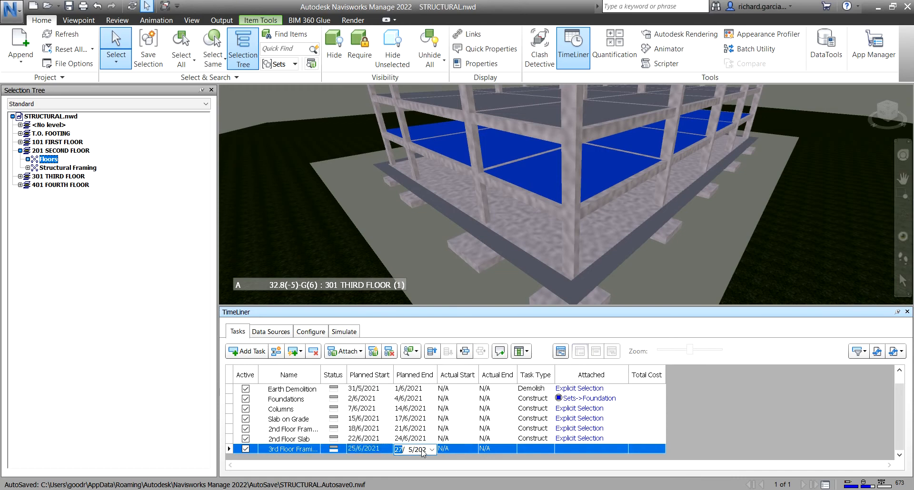
click(432, 450)
click(511, 357)
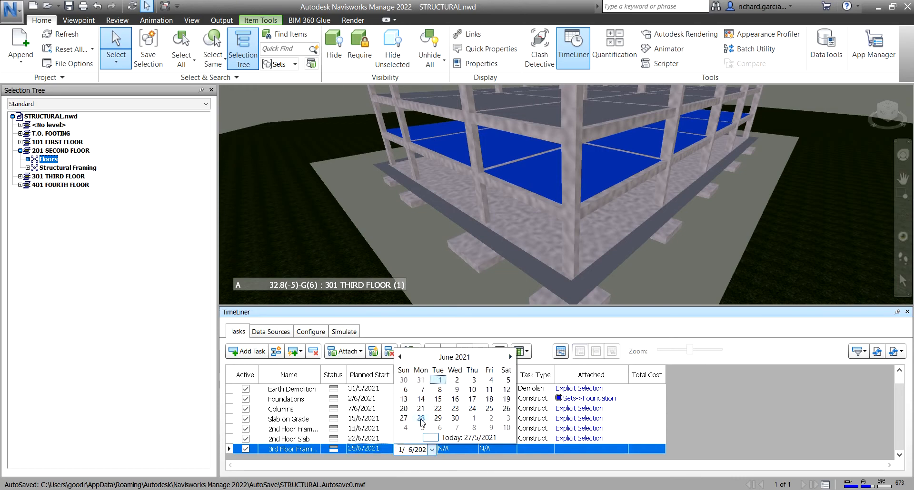
click(420, 419)
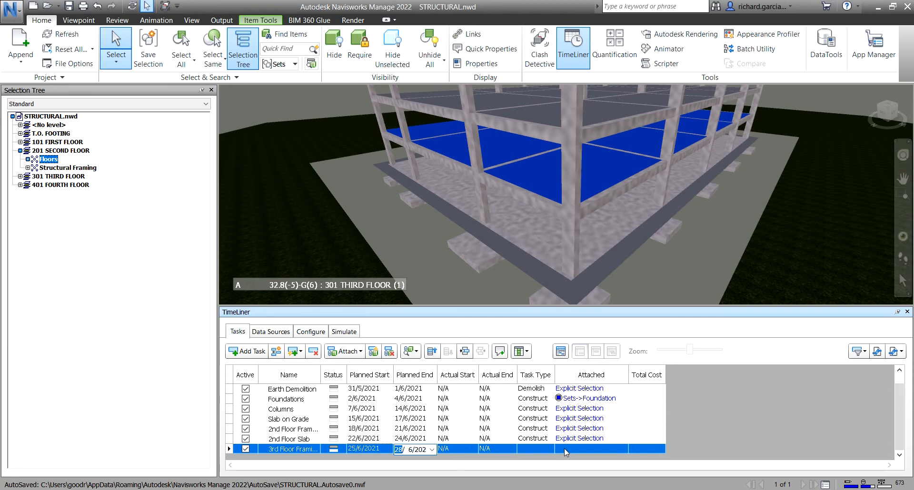
Step: Set the 3rd Floor Framing task type to Construct and attach the Structural Framing group of 301 THIRD FLOOR to it
click(535, 449)
click(533, 459)
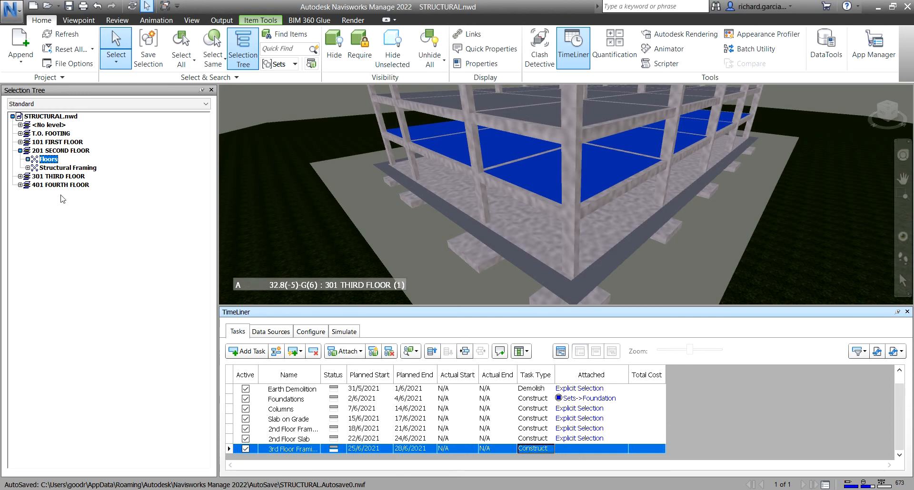
click(47, 177)
click(20, 177)
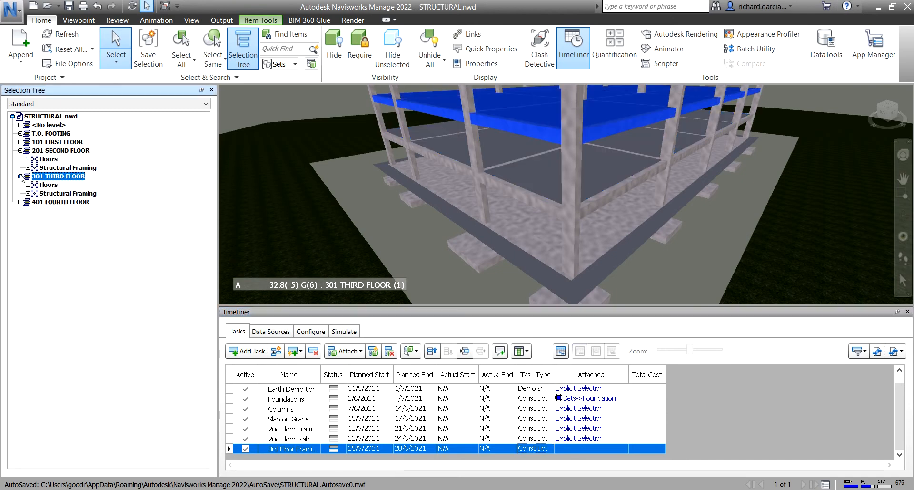
click(52, 193)
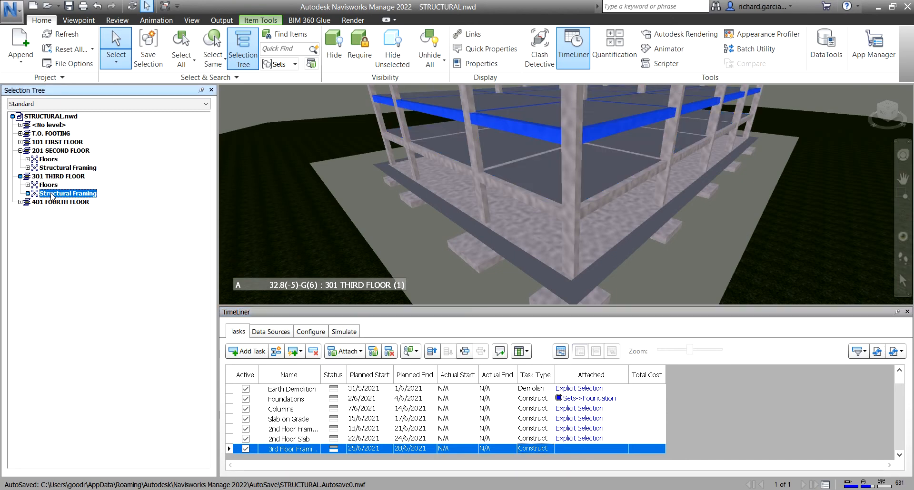
right_click(576, 449)
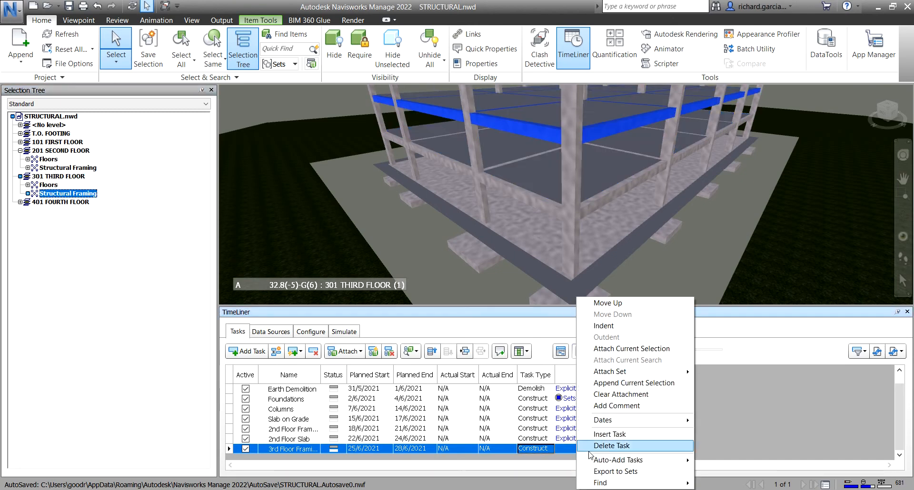
click(627, 350)
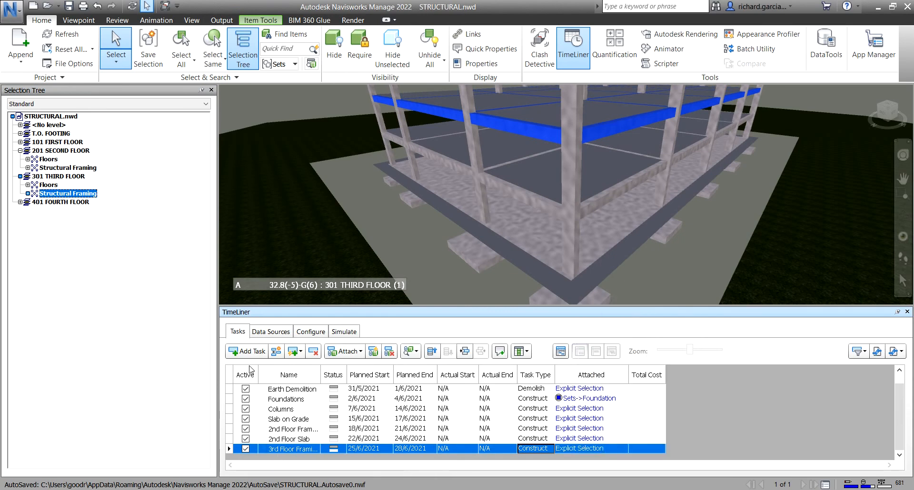
Step: Add a new task named "3rd Floor Slab" below the 3rd Floor Framing task
click(249, 352)
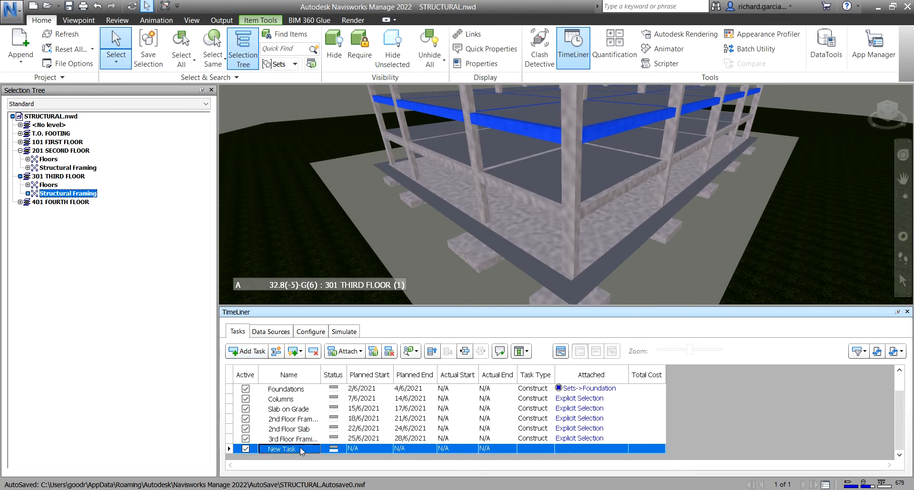
click(300, 448)
text(3rd Floor Slab)
key(Return)
Step: Schedule the 3rd Floor Slab task with a planned start of 29/6/2021 and a planned end of 30/6/2021
click(374, 434)
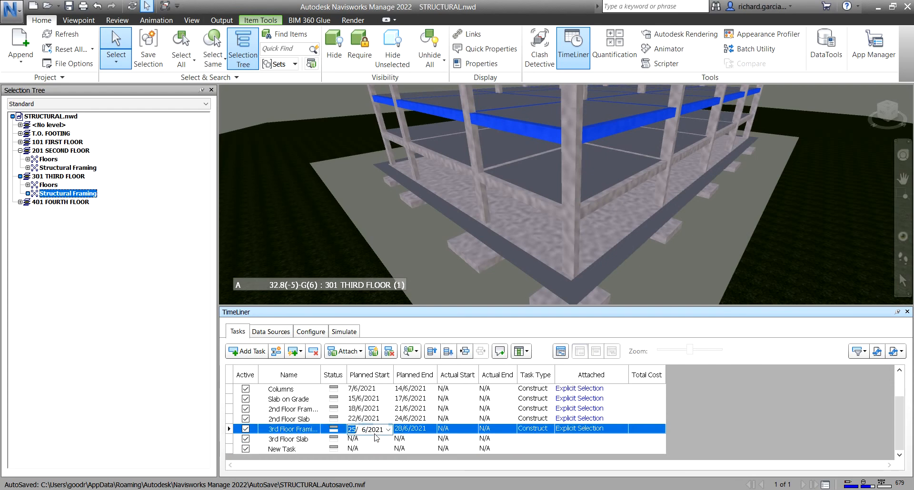
click(380, 439)
click(388, 440)
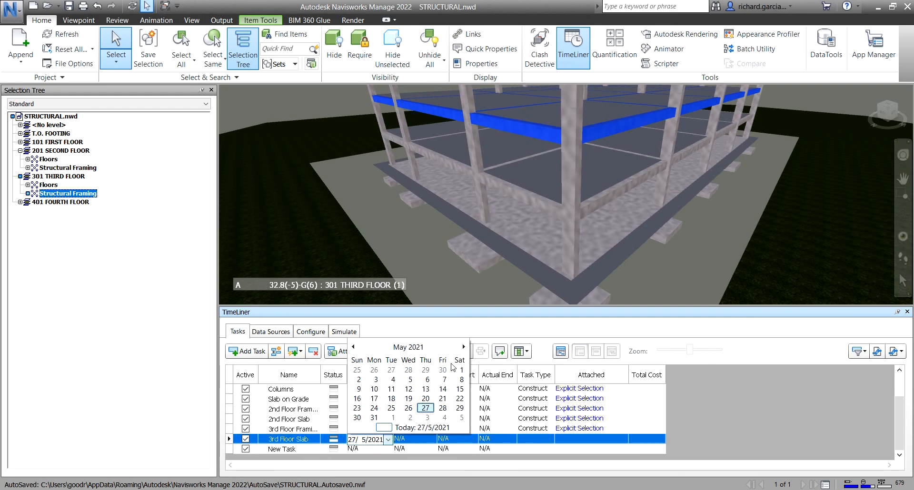
click(464, 347)
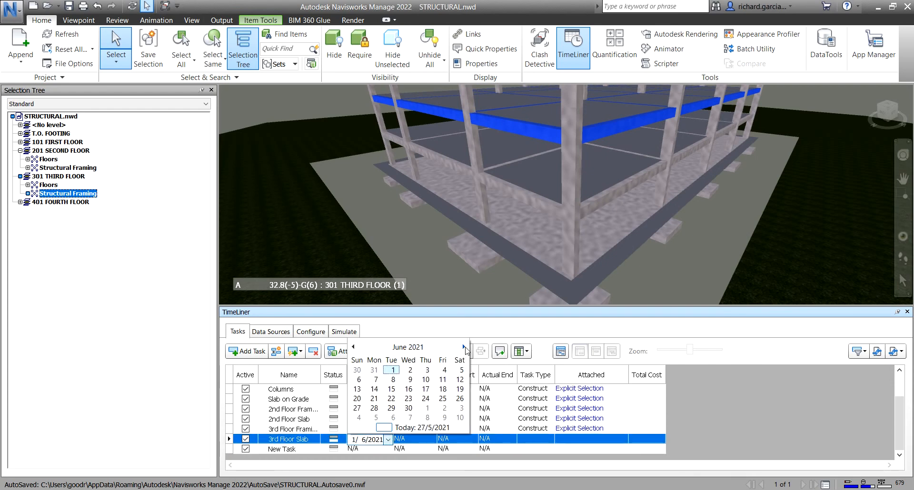
click(391, 410)
click(428, 439)
click(432, 440)
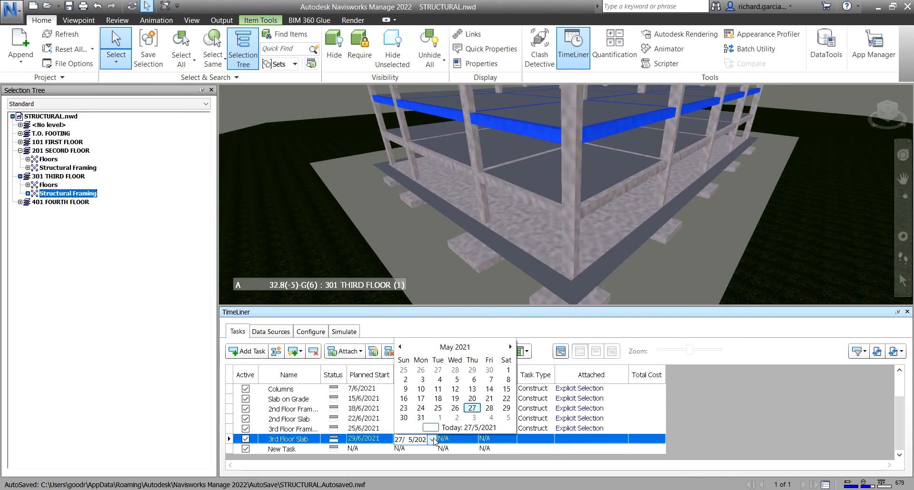
click(509, 347)
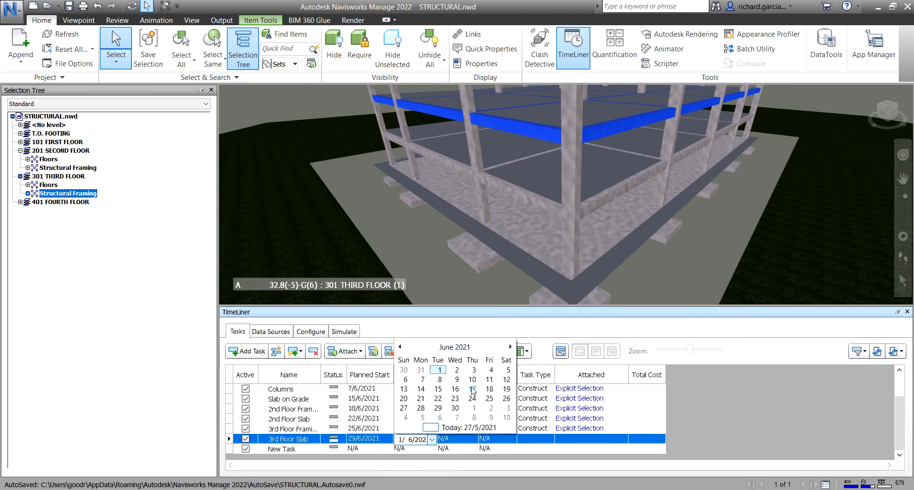
click(455, 408)
Step: Set the 3rd Floor Slab task type to Construct and attach the Floors group of 301 THIRD FLOOR to it
click(524, 436)
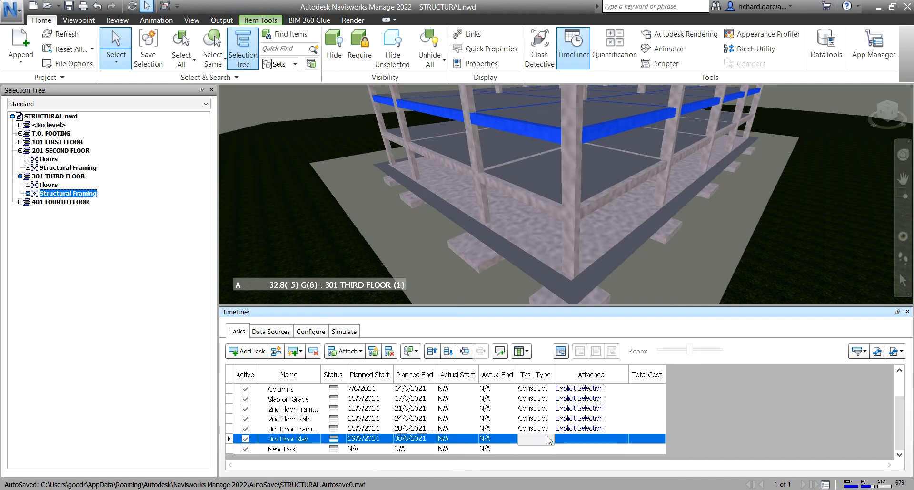
click(524, 437)
click(539, 462)
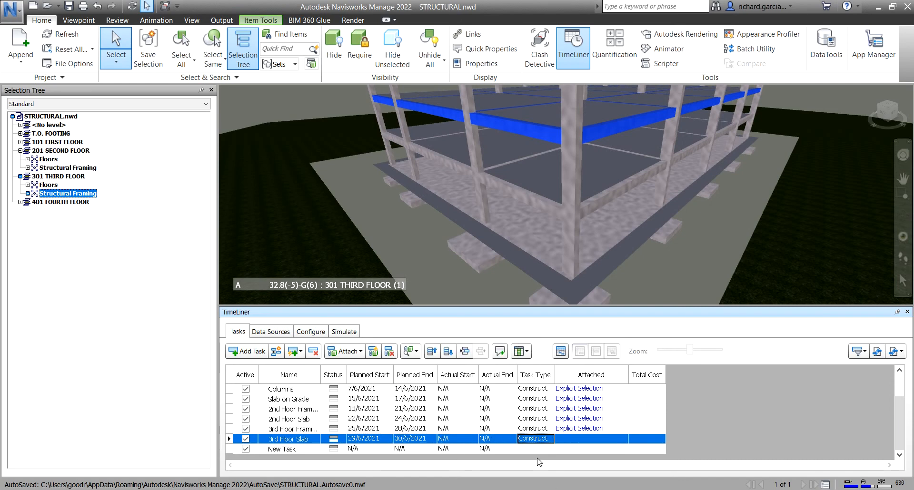
click(592, 440)
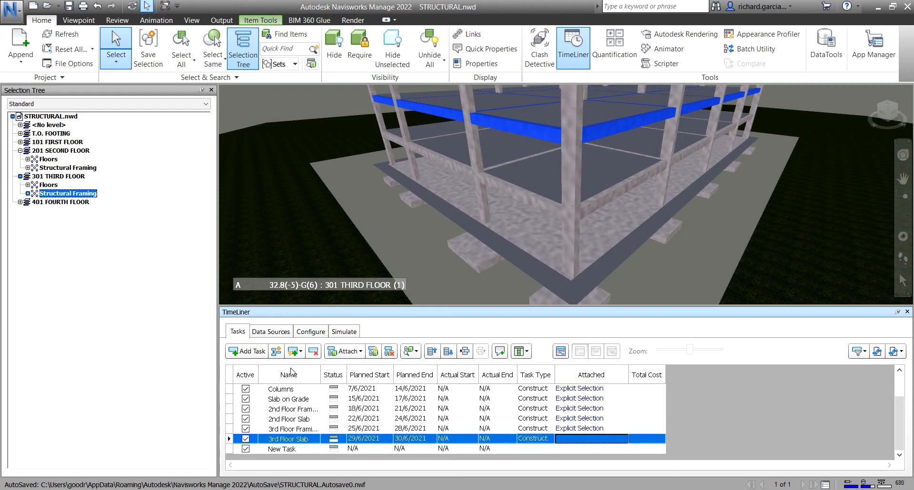
click(50, 186)
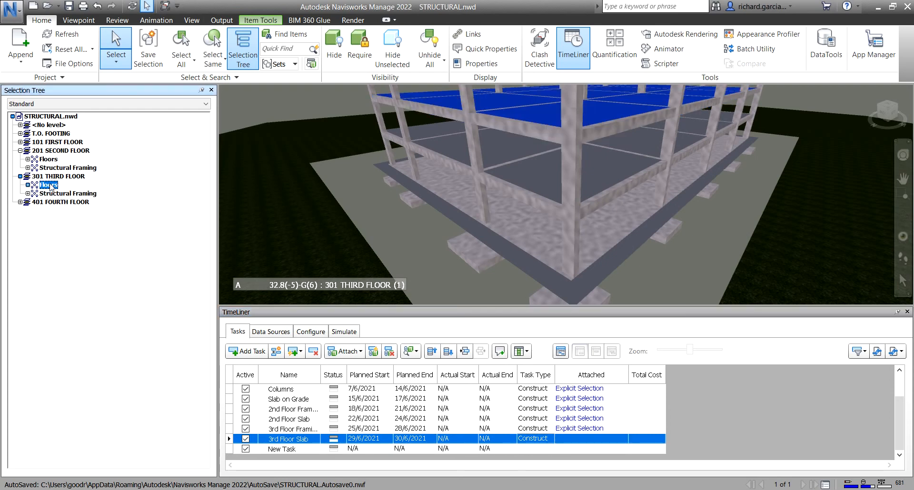
right_click(573, 440)
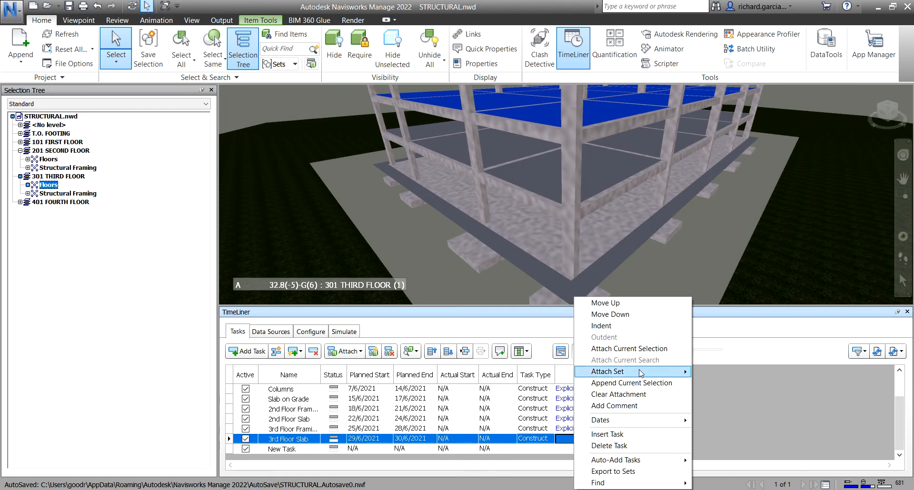
click(617, 349)
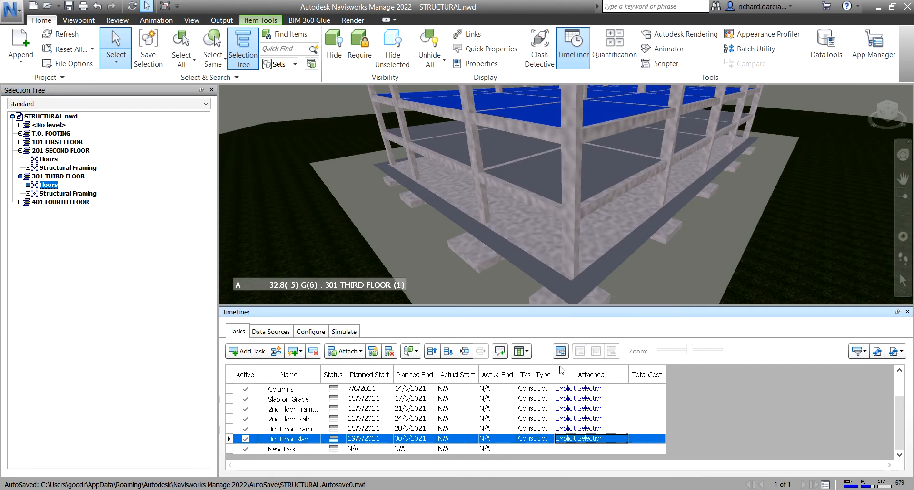
Step: Name the new task below 3rd Floor Slab "4th Floor Slab"
click(303, 449)
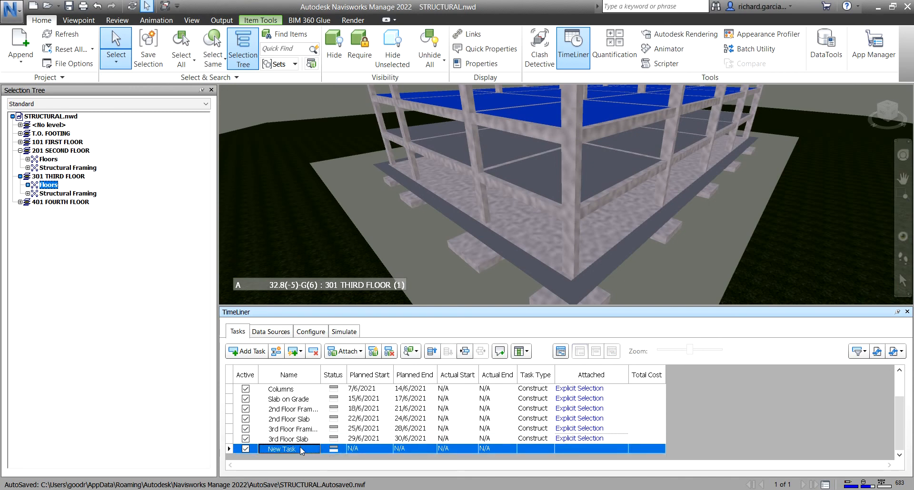
click(300, 447)
text(4th Floor Slab)
key(Return)
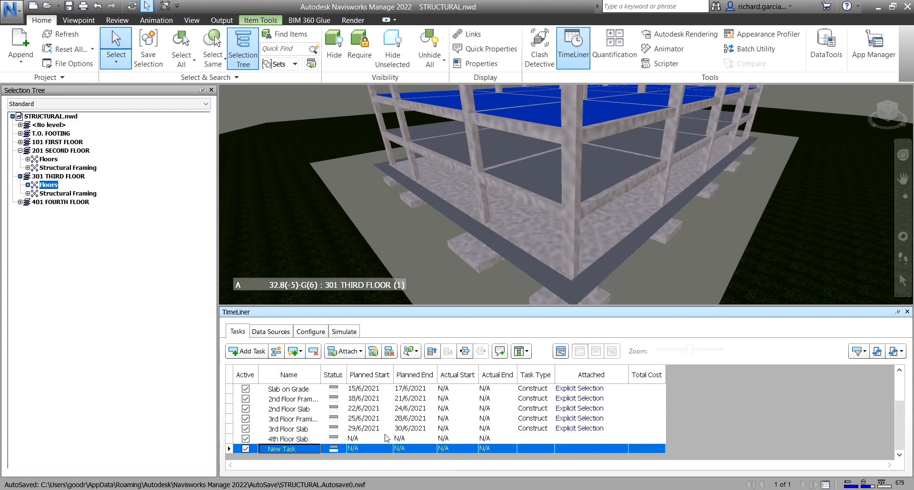
Step: Schedule the task below 3rd Floor Slab with a planned start of 1/7/2021 and a planned end of 5/7/2021
click(386, 439)
click(388, 440)
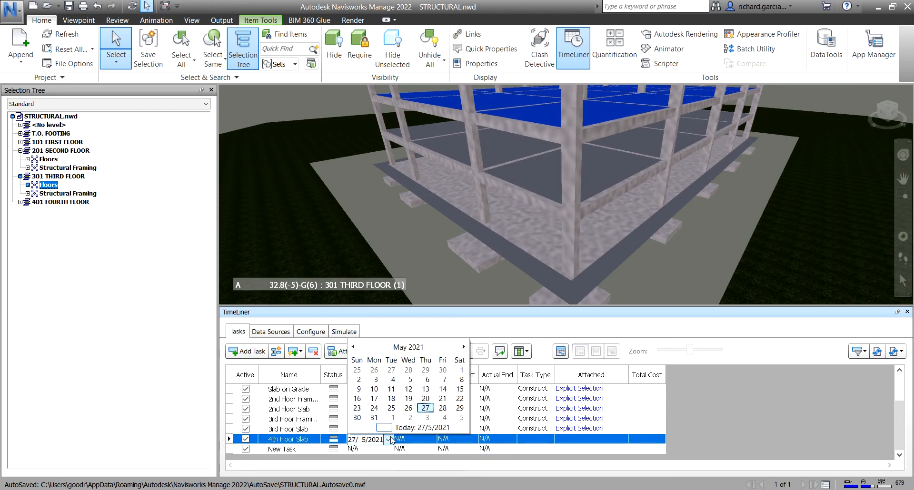
click(464, 347)
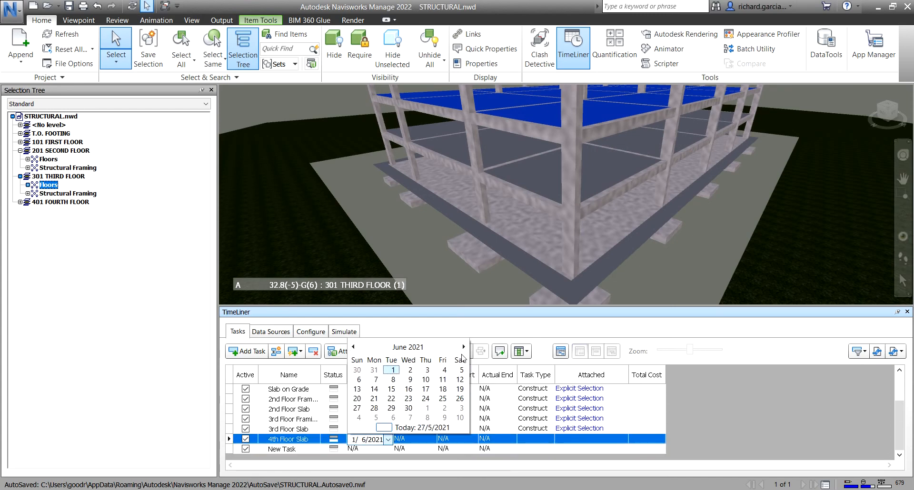
click(427, 409)
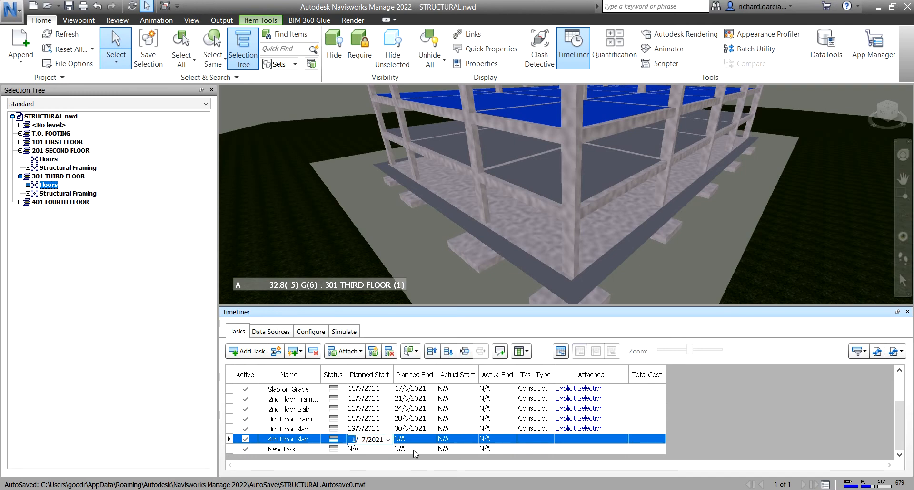
click(421, 440)
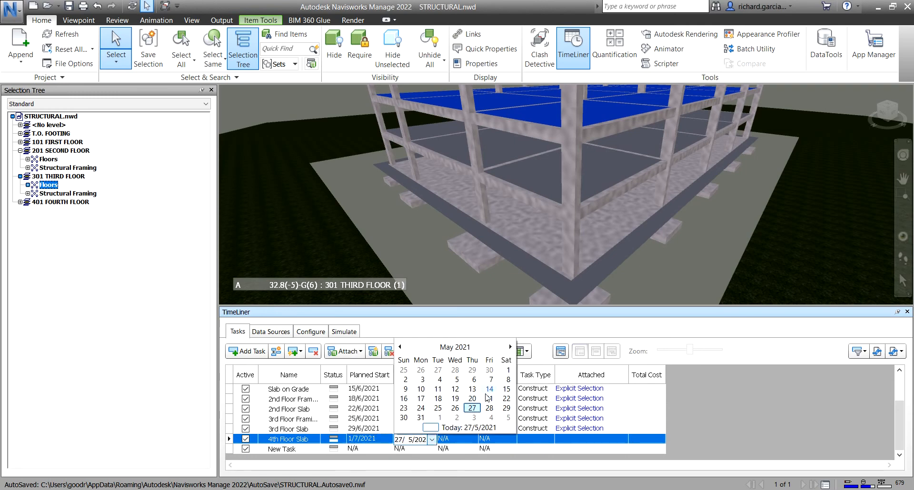
click(509, 347)
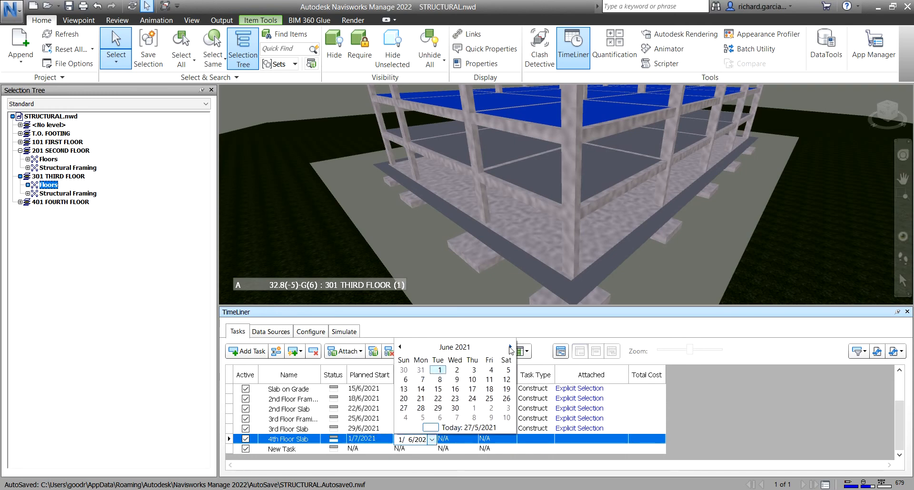
click(422, 418)
Step: Set the type of the task starting 1/7/2021 to Construct and attach the Structural Framing group of 401 FOURTH FLOOR to it
click(531, 439)
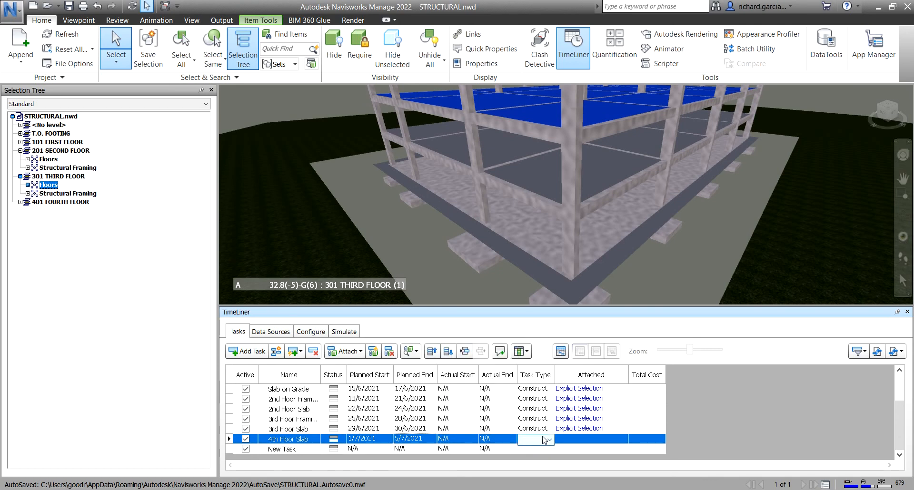
click(549, 438)
click(543, 451)
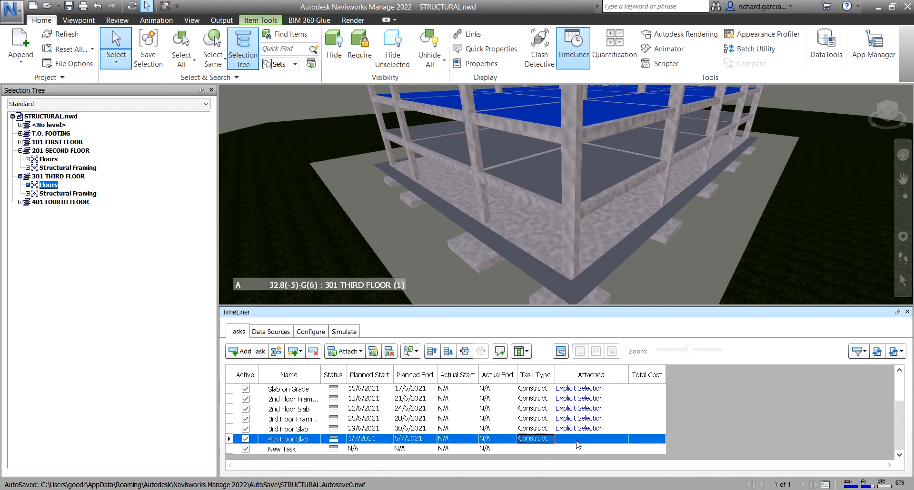
click(21, 203)
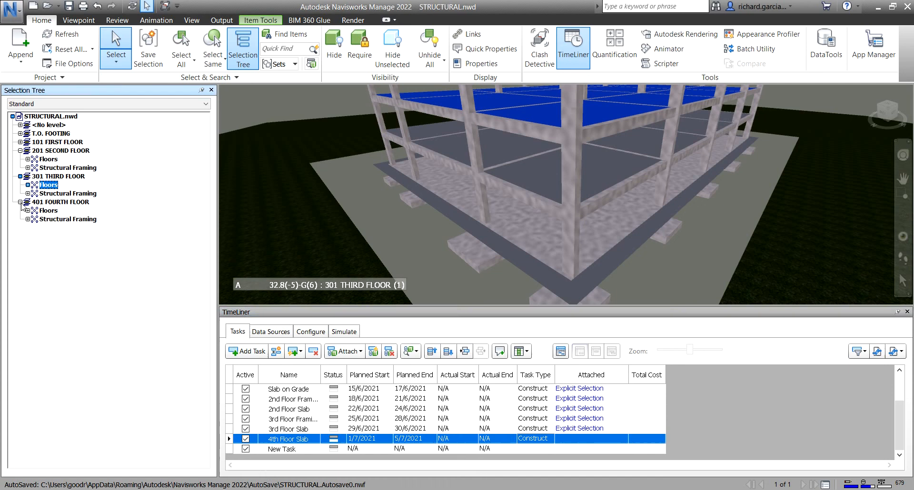
click(61, 220)
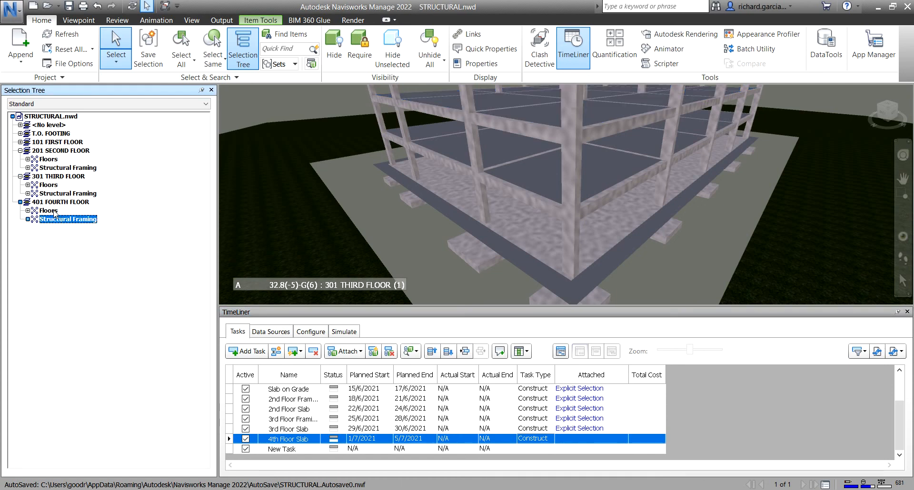
click(50, 211)
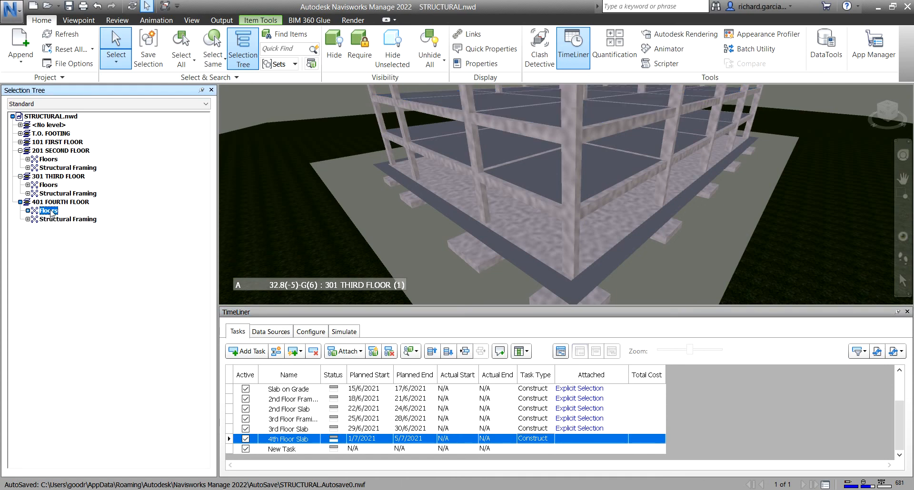
click(62, 219)
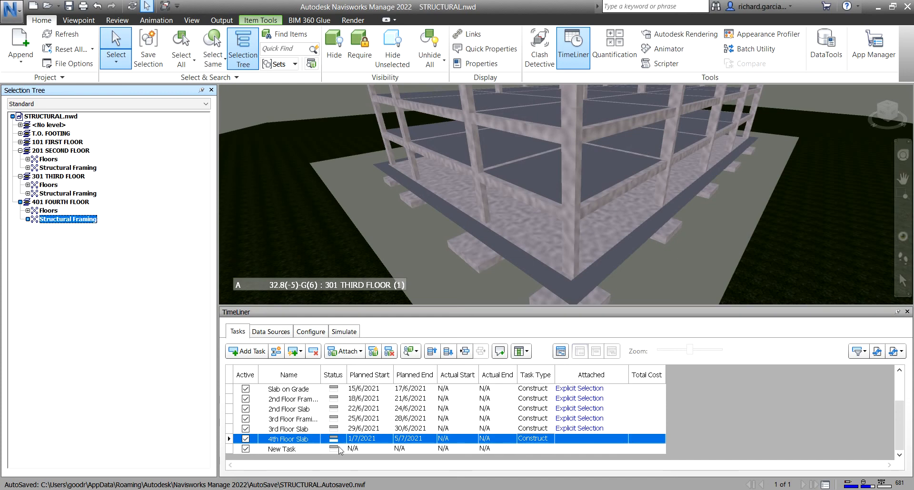
right_click(571, 446)
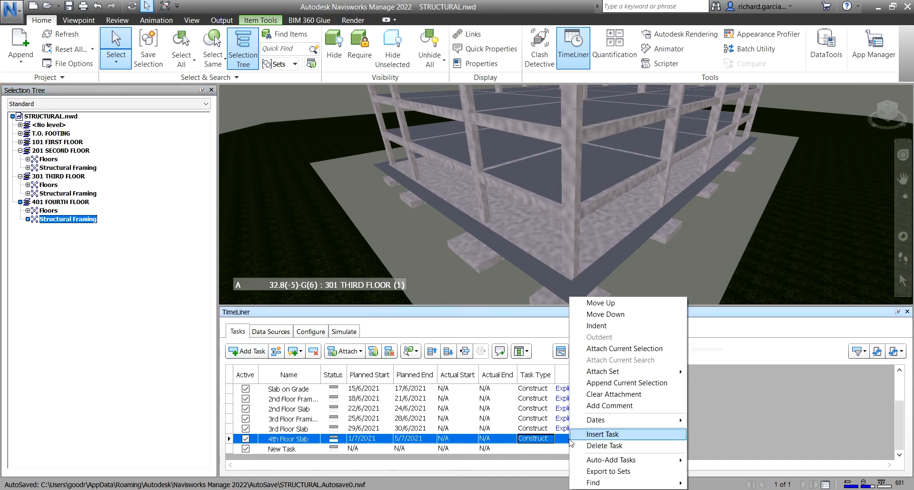
click(624, 349)
Step: Rename the 4th Floor Slab task as "4th Floor Framing"
click(290, 439)
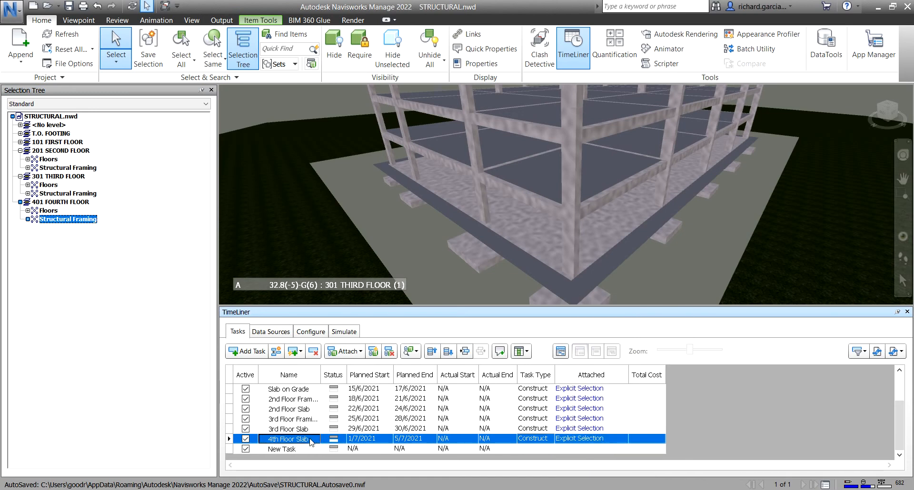
drag(288, 440, 320, 443)
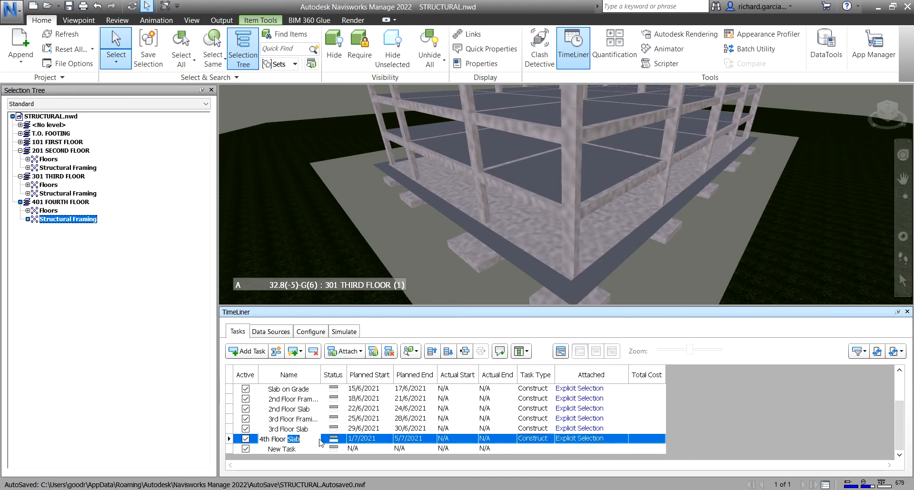
text(Frami...)
key(Return)
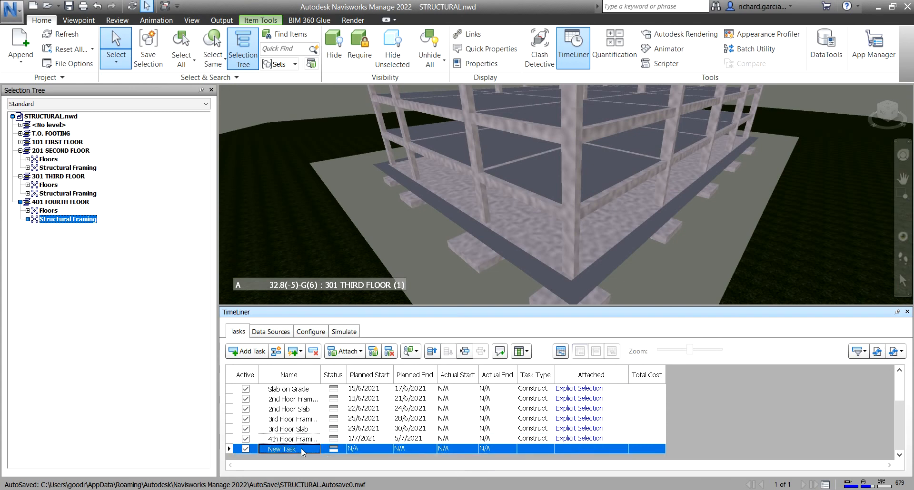
Step: Add a new task named "4th Floor Slab" below the 4th Floor Framing task
click(301, 449)
text(4th Floor Slab)
key(Return)
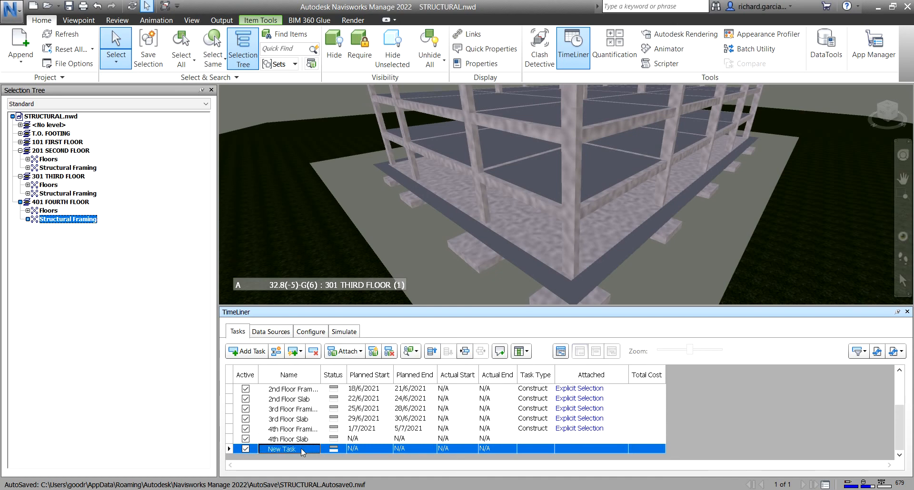
Step: Schedule the 4th Floor Slab task with a planned start of 12/7/2021 and a planned end of 15/7/2021
click(362, 438)
click(388, 440)
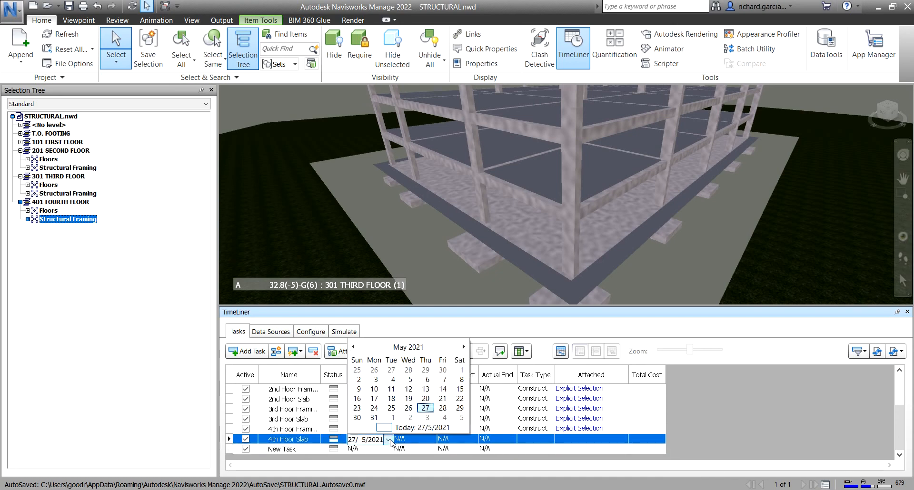
click(464, 346)
click(464, 346)
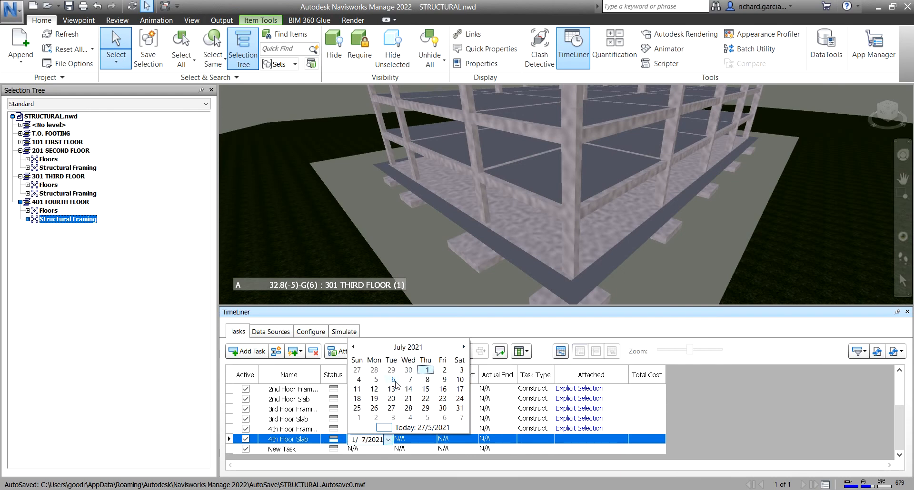
click(375, 389)
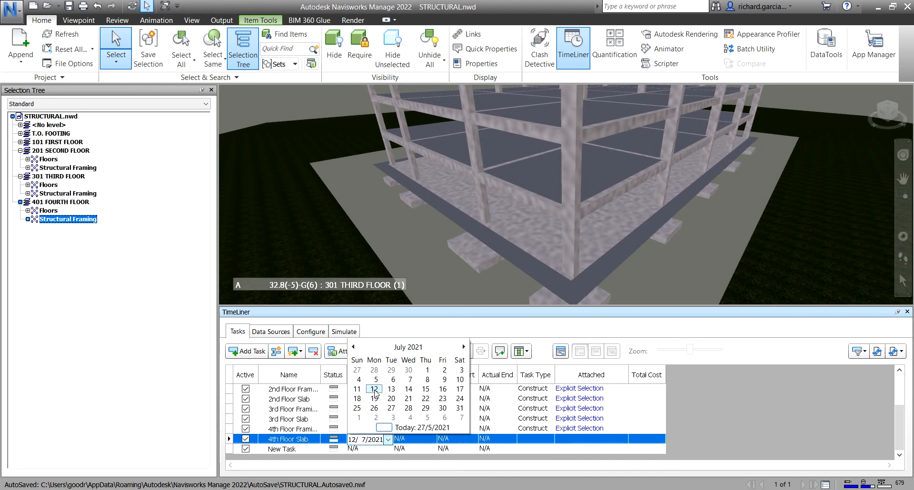
click(421, 445)
click(432, 440)
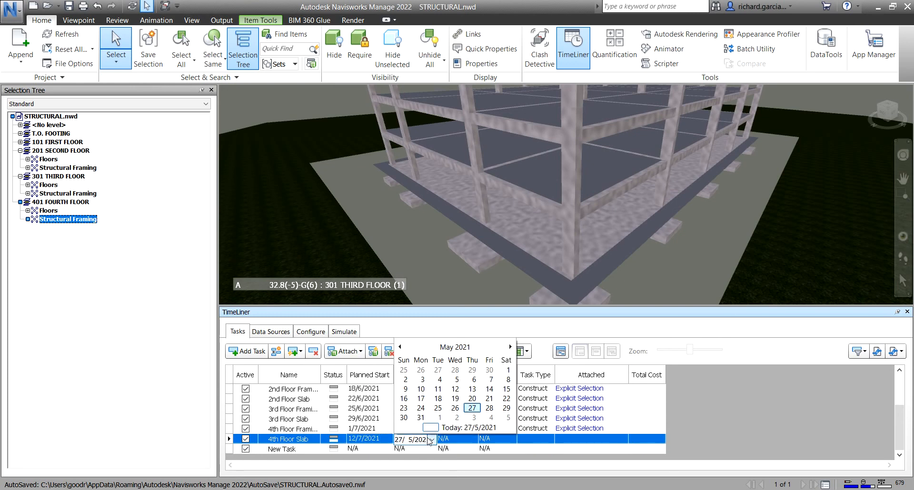
click(511, 347)
click(510, 347)
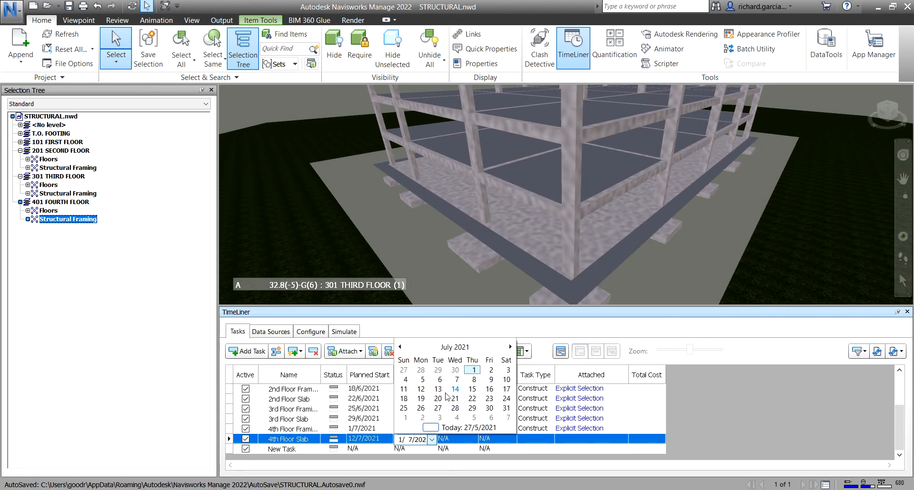
click(471, 390)
Step: Set the 4th Floor Slab task's type to Construct and attach the Floors group of 401 FOURTH FLOOR to it
click(533, 440)
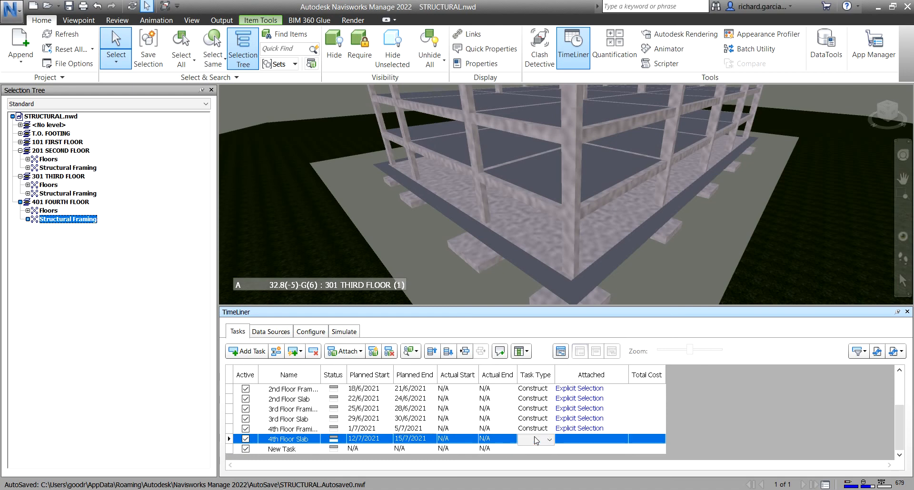
click(549, 439)
click(543, 458)
click(48, 211)
right_click(586, 436)
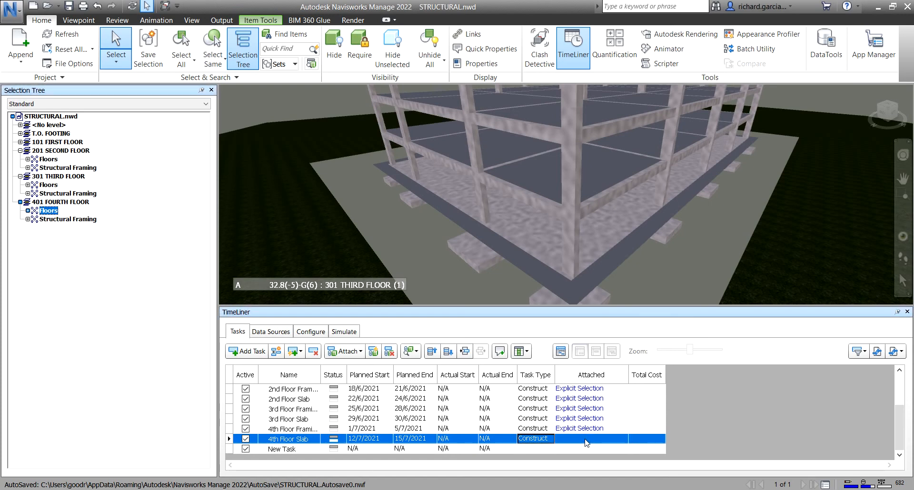
click(628, 350)
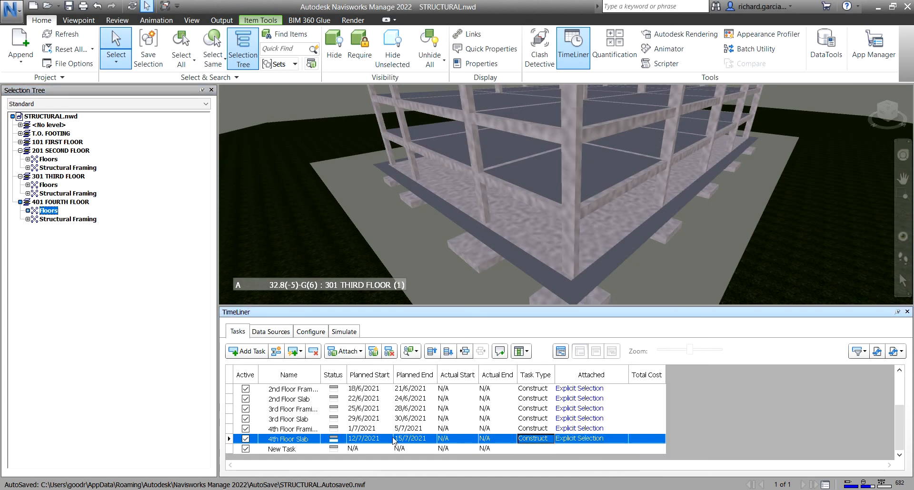
Step: Delete the unused New Task row below the 4th Floor Slab task
click(281, 451)
right_click(282, 451)
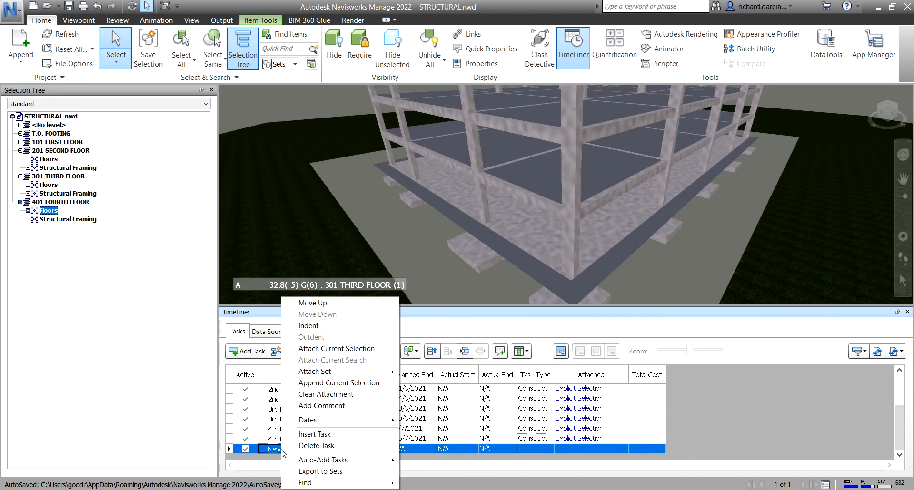
click(317, 447)
Step: Review the scheduled tasks in the Gantt chart display and hide the chart again
scroll(307, 418, up, 2)
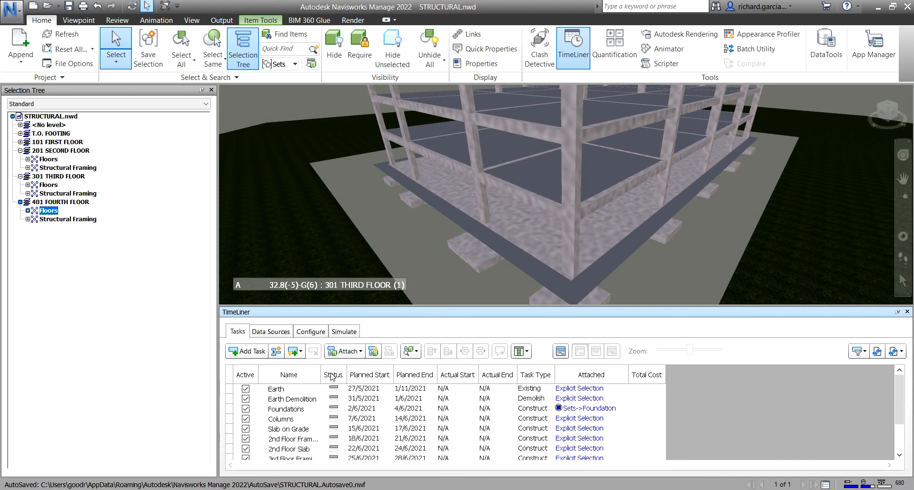
key(ctrl)
click(560, 351)
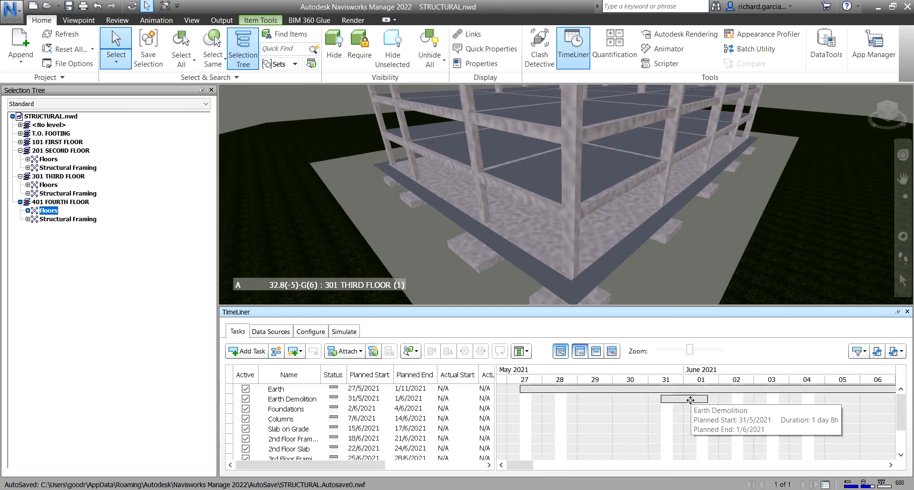
mouse_move(524, 464)
mouse_down()
mouse_move(698, 471)
mouse_move(528, 467)
mouse_up()
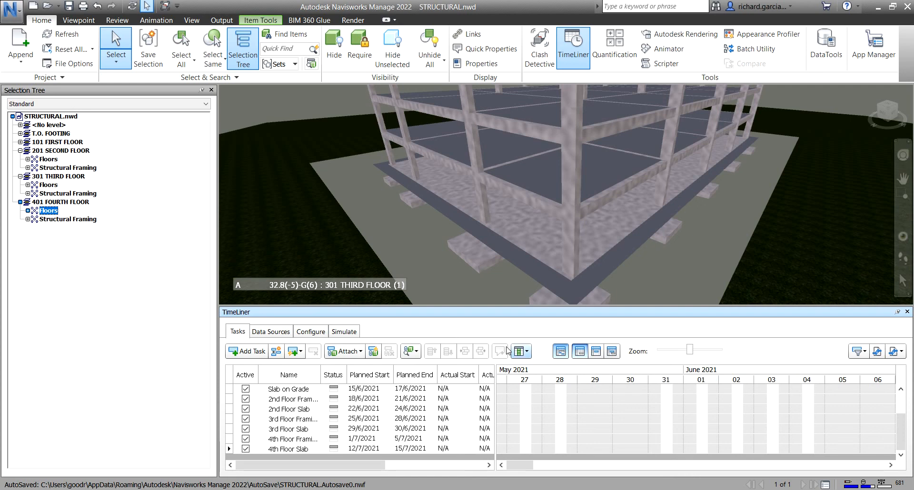
click(561, 351)
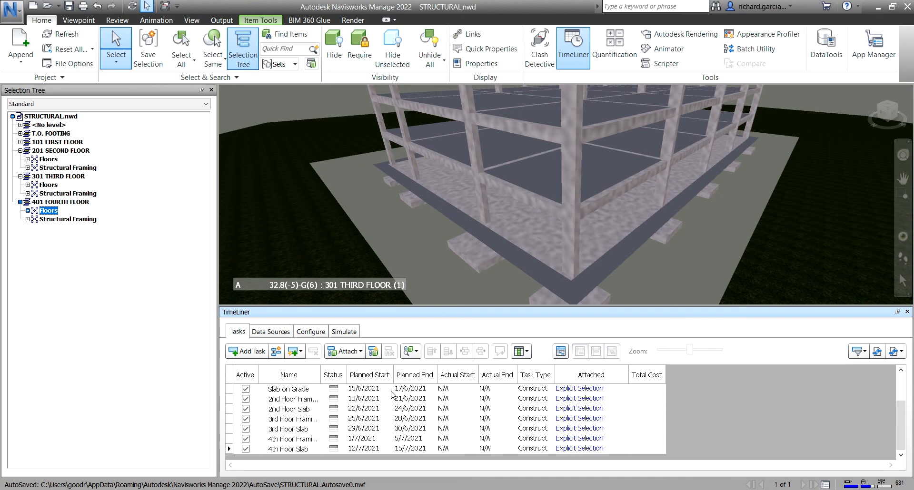
Step: Open the TimeLiner simulation and play it from its 27/5/2021 start date
click(345, 334)
click(349, 333)
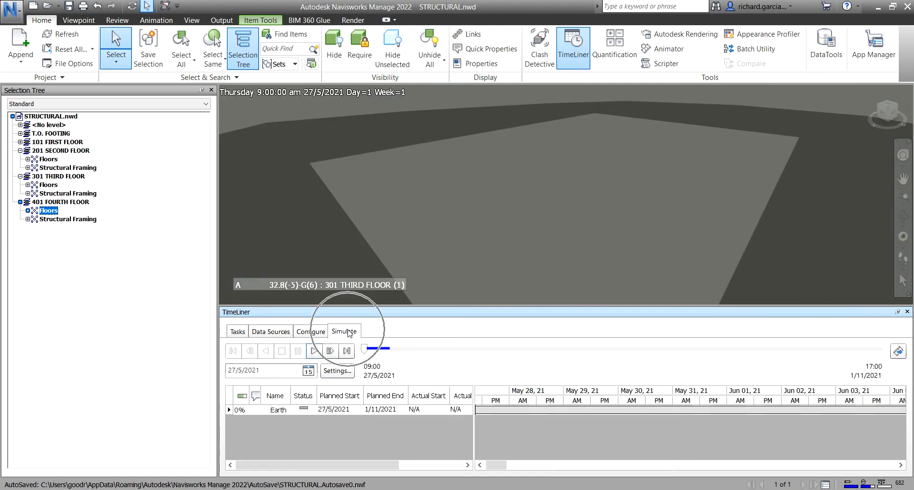
key(ctrl)
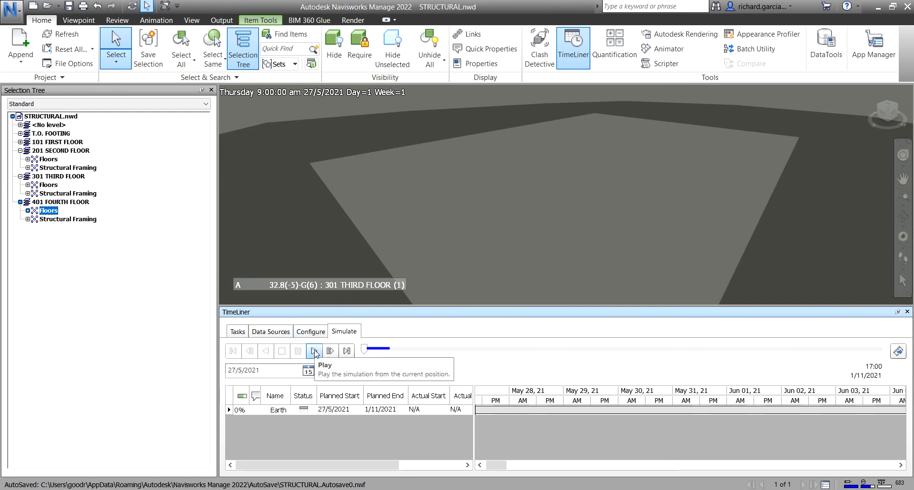
key(ctrl)
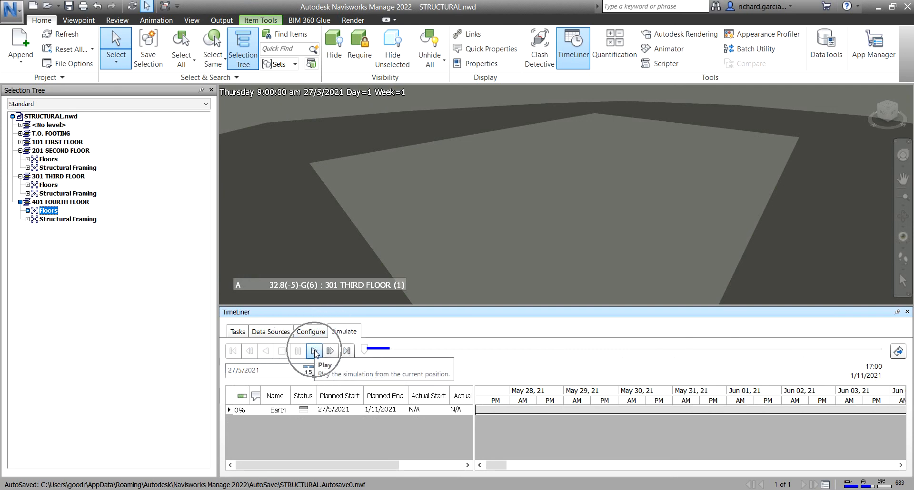
key(ctrl)
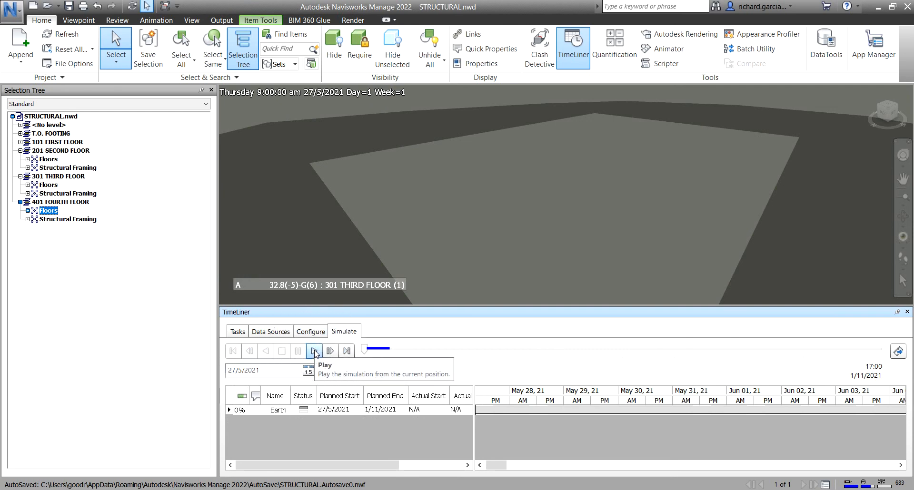
key(ctrl)
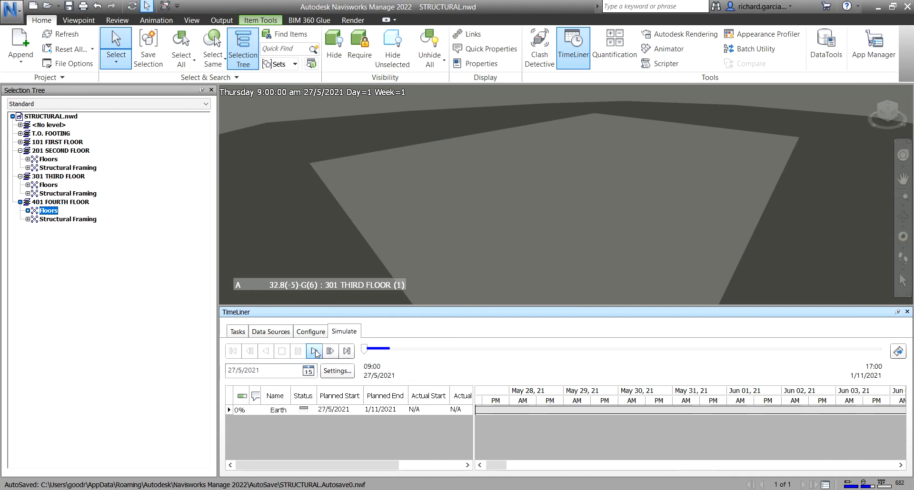
key(ctrl)
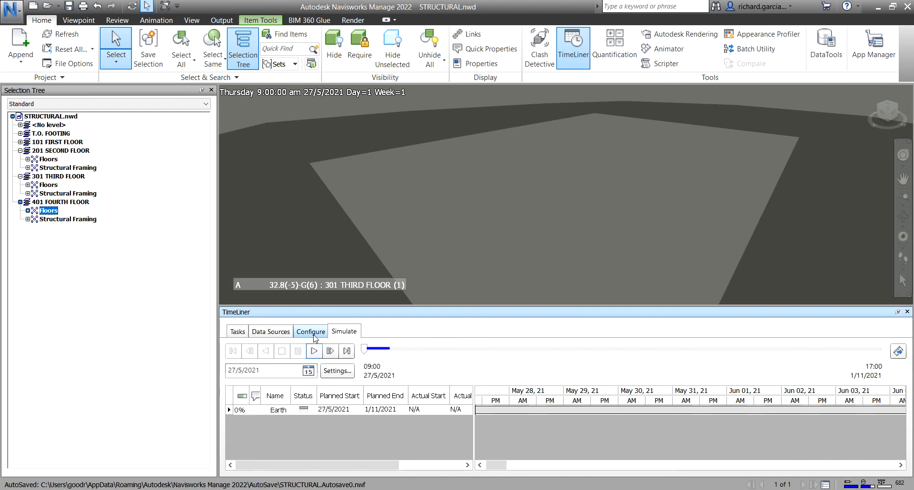
click(313, 352)
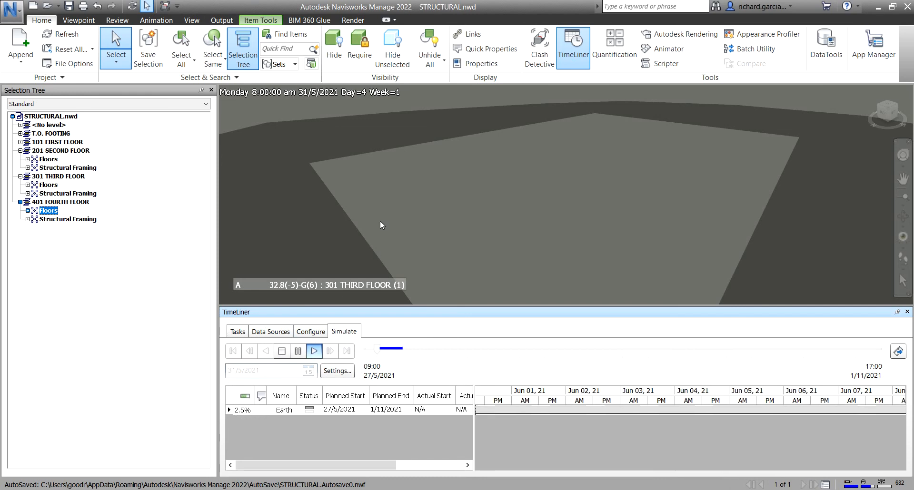
Step: Reframe the 3D view so the entire building site is visible and resume the simulation
scroll(408, 199, down, 3)
scroll(408, 219, down, 2)
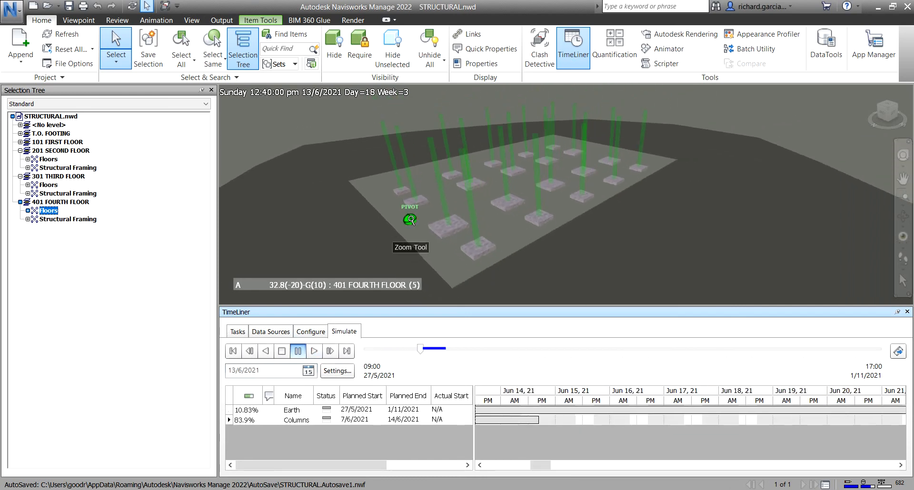
middle_drag(516, 215, 550, 230)
shift+middle_drag(619, 238, 542, 230)
click(314, 350)
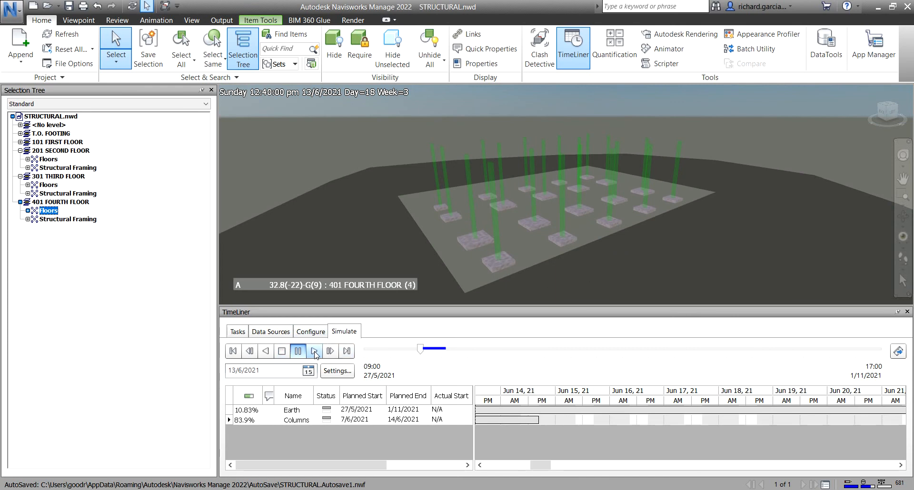
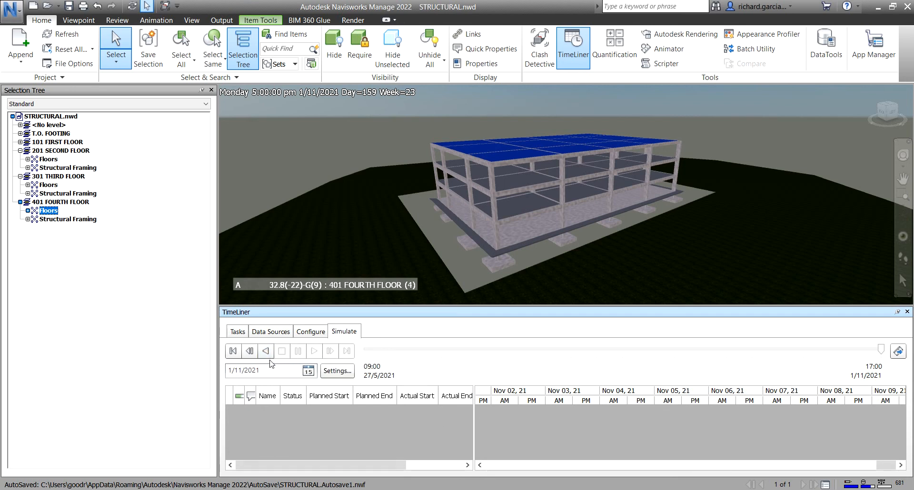
Step: Replay the simulation from its start and check the interval size options in the simulation settings without changing them
drag(881, 350, 363, 349)
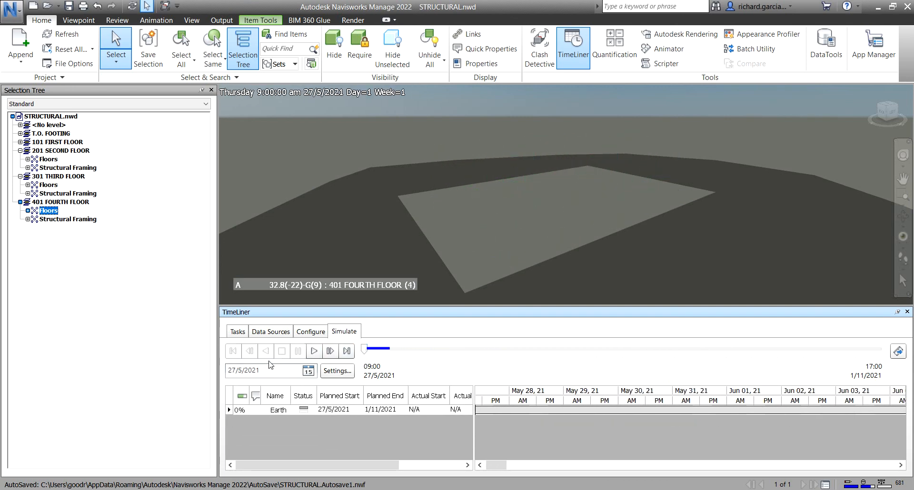
click(314, 351)
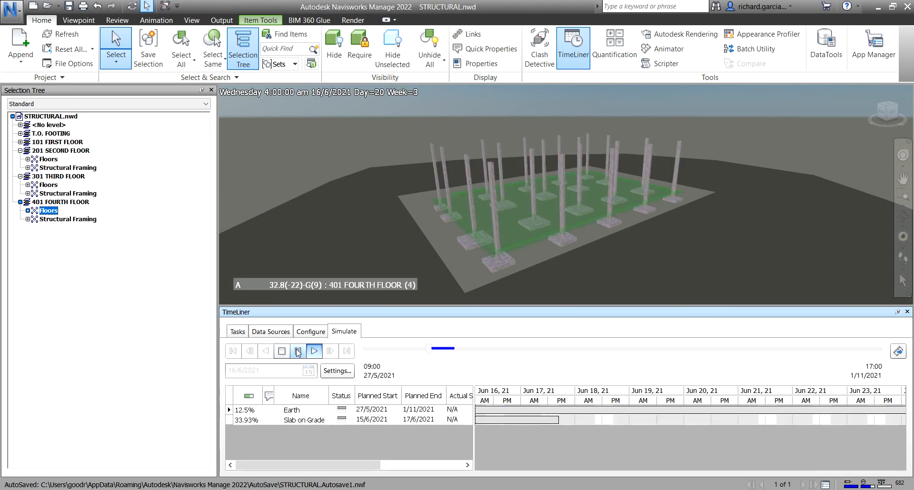
click(339, 372)
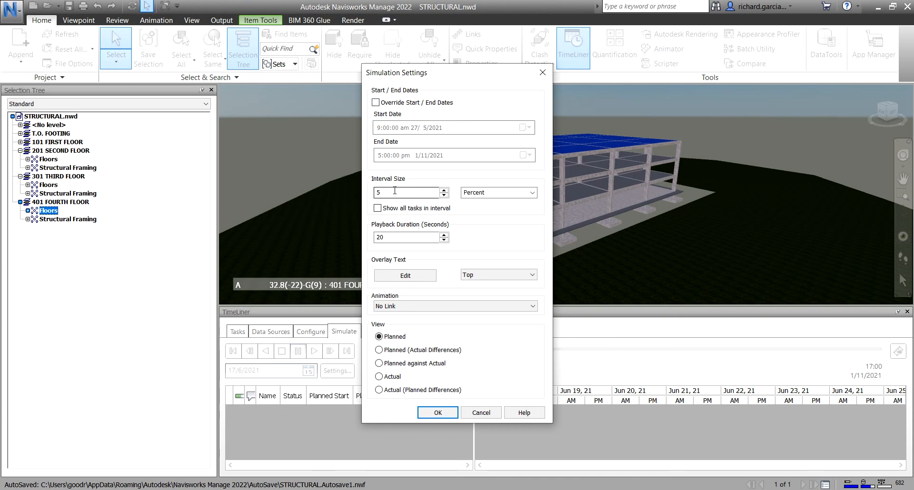
click(484, 190)
click(480, 413)
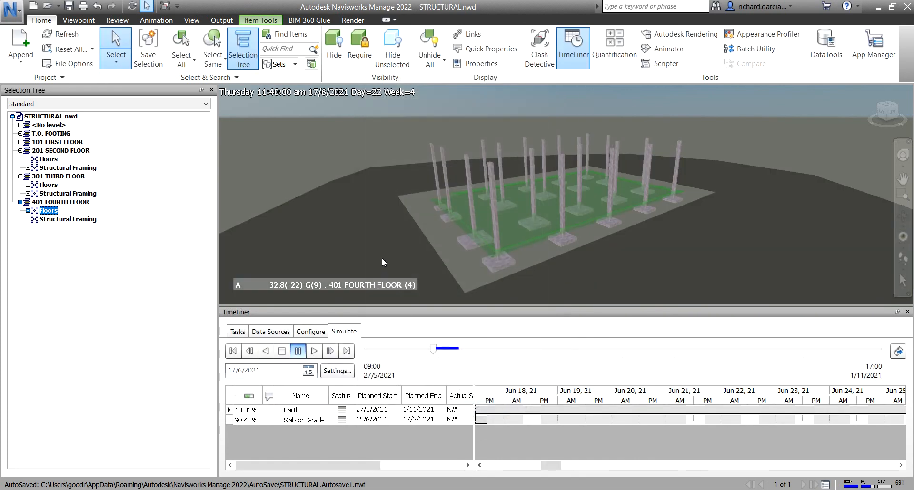
Step: Resume and stop the simulation, and replay it from the start, pausing at 23/7/2021 with the fourth floor slab in place
click(315, 351)
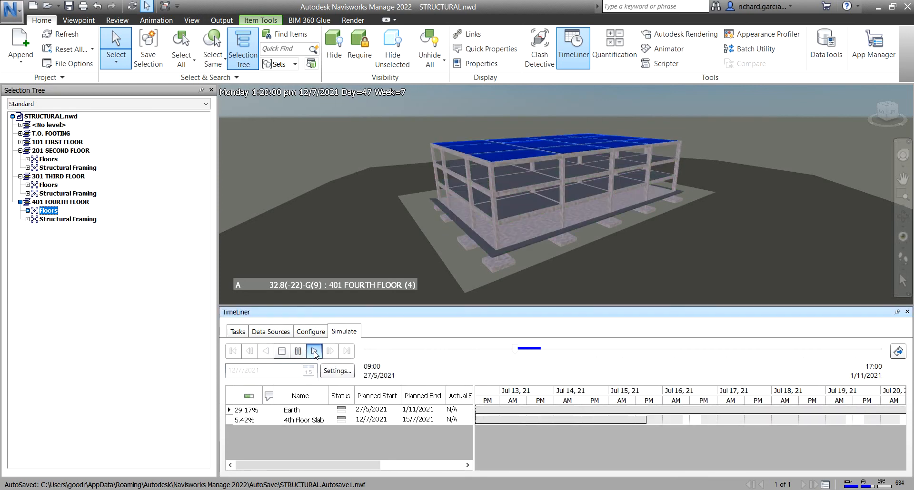
click(282, 352)
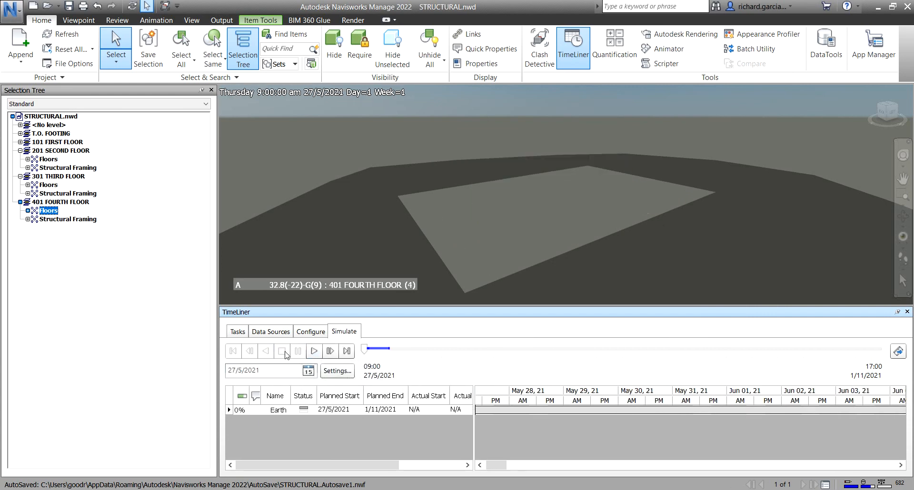
click(314, 351)
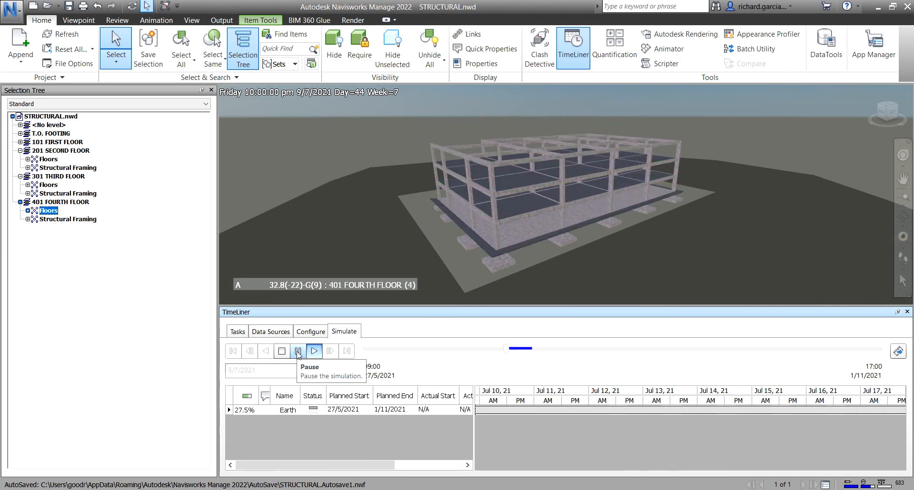
click(298, 352)
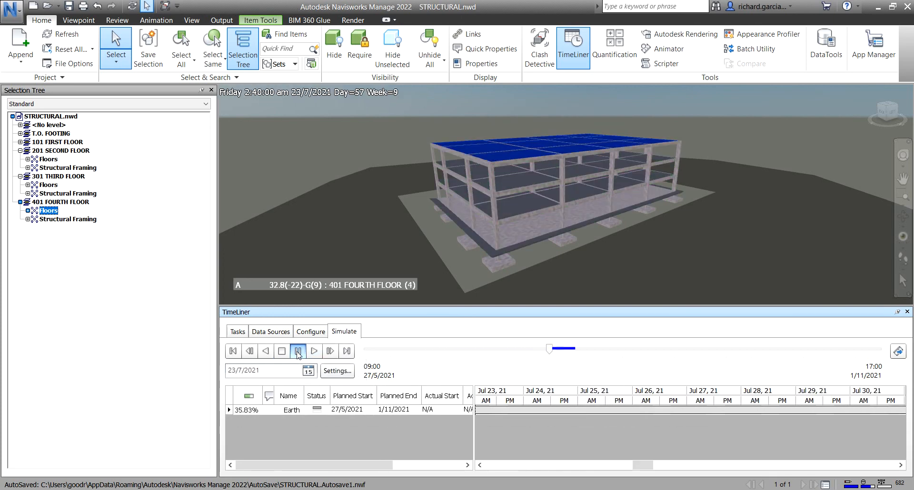